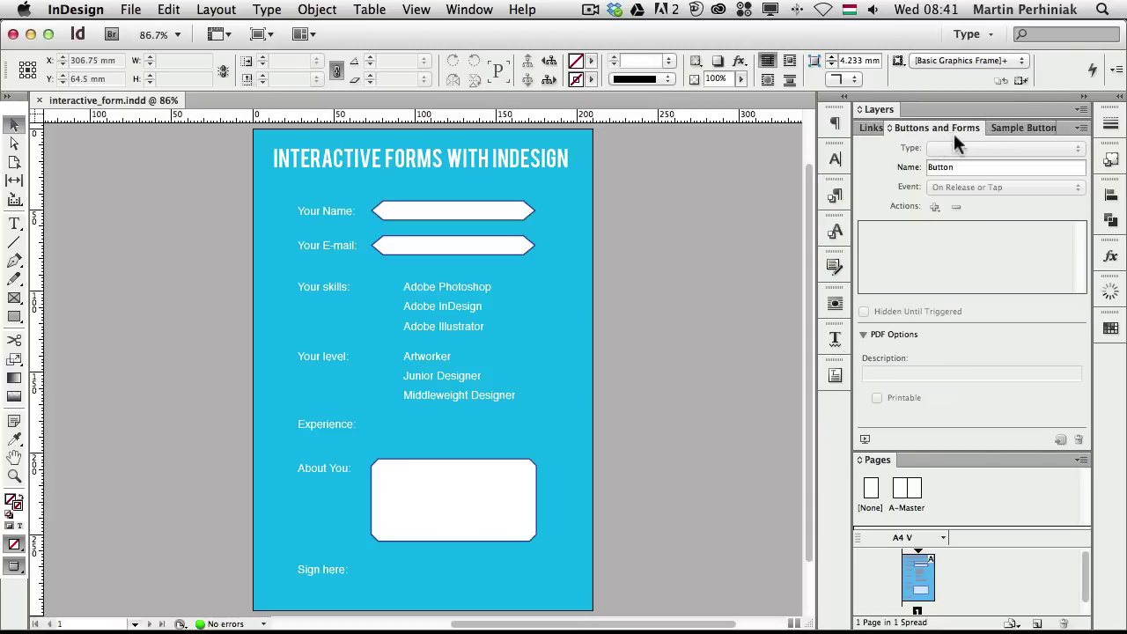
Look through the panels menu and close it without choosing anything.
{"action": "left_click", "coordinate": [467, 10]}
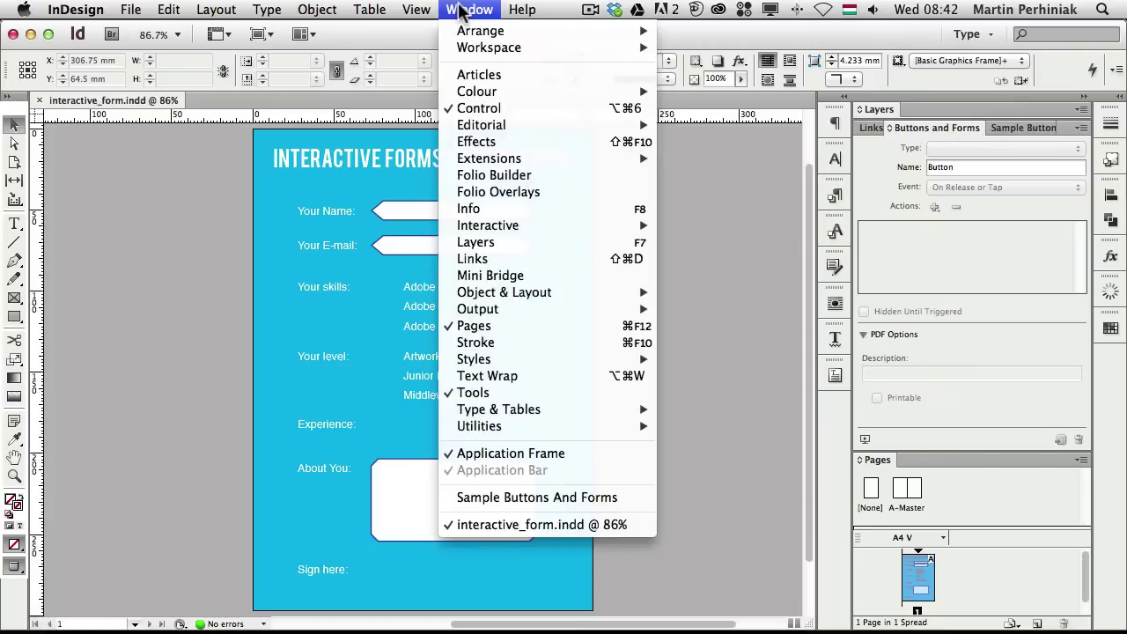
{"action": "mouse_move", "coordinate": [503, 227]}
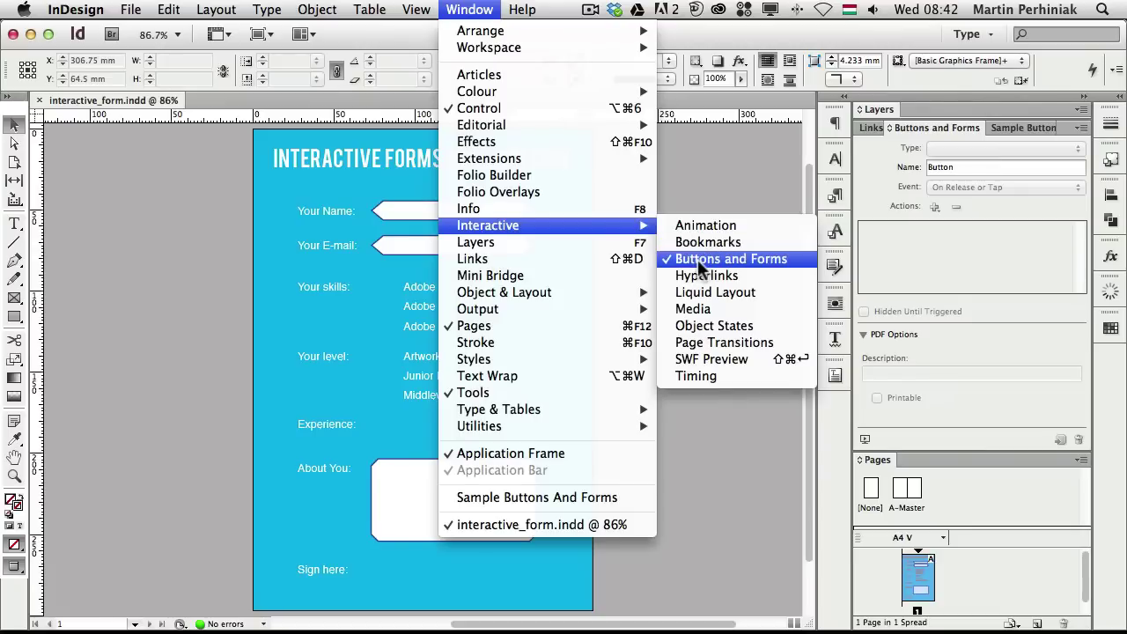
{"action": "left_click", "coordinate": [733, 168]}
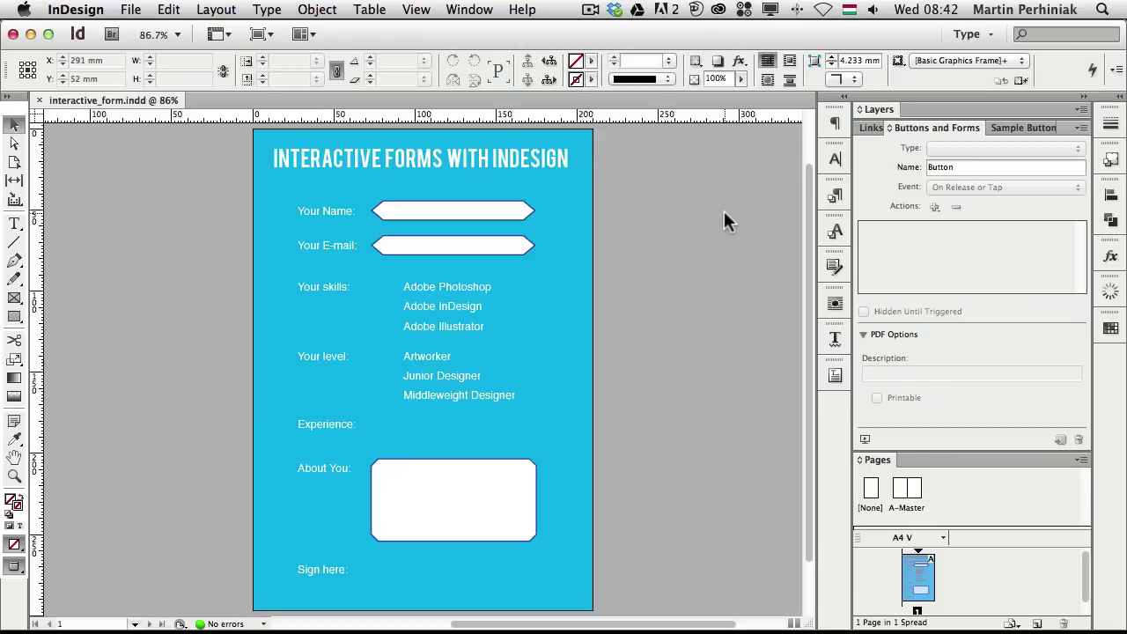
Inspect the Your Name, Your E-mail and skills frames, then clear the selection.
{"action": "left_click", "coordinate": [445, 213]}
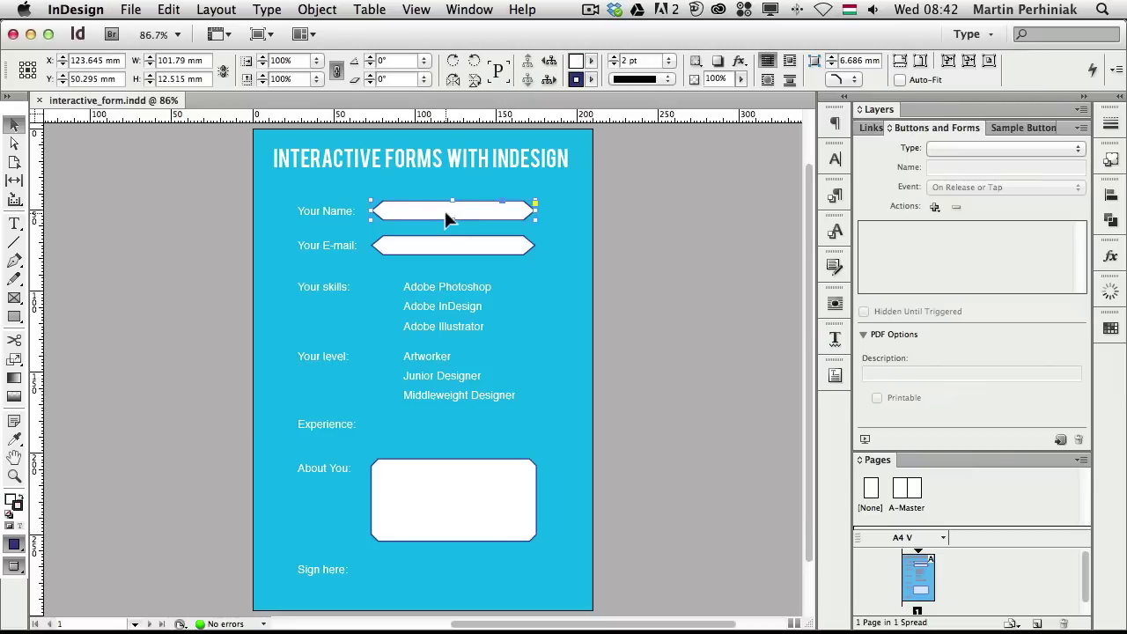
{"action": "left_click", "coordinate": [426, 250]}
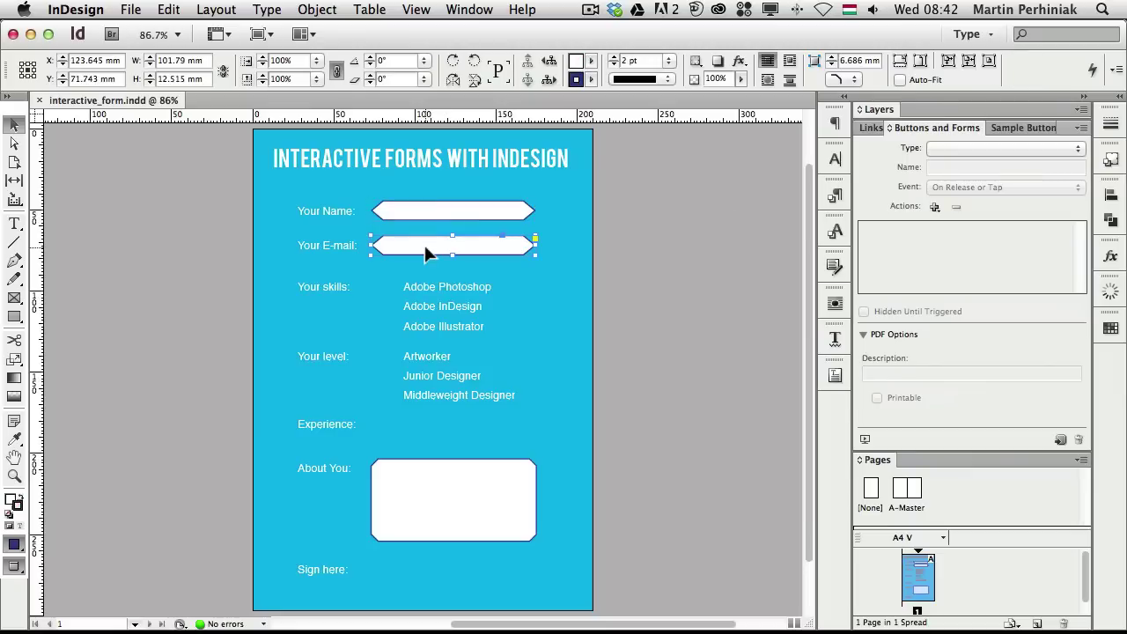
{"action": "left_click", "coordinate": [429, 286]}
{"action": "left_click", "coordinate": [619, 236]}
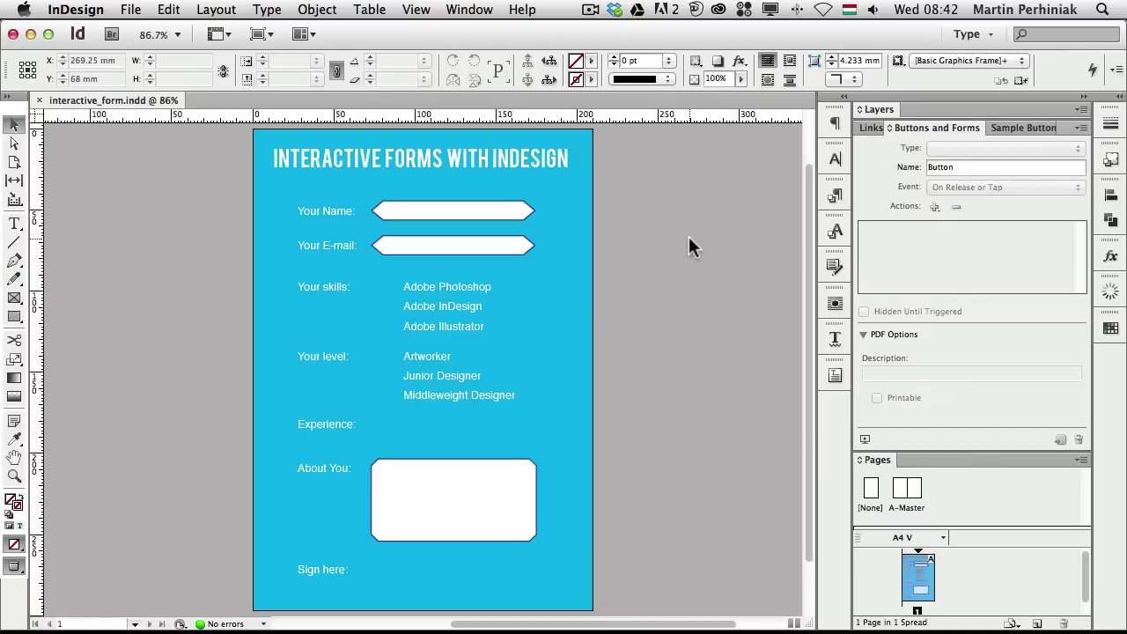
Marquee-zoom onto the Your Name and Your E-mail boxes.
{"action": "left_click", "coordinate": [415, 211]}
{"action": "key", "text": "super+space"}
{"action": "left_click_drag", "start_coordinate": [280, 181], "coordinate": [569, 286]}
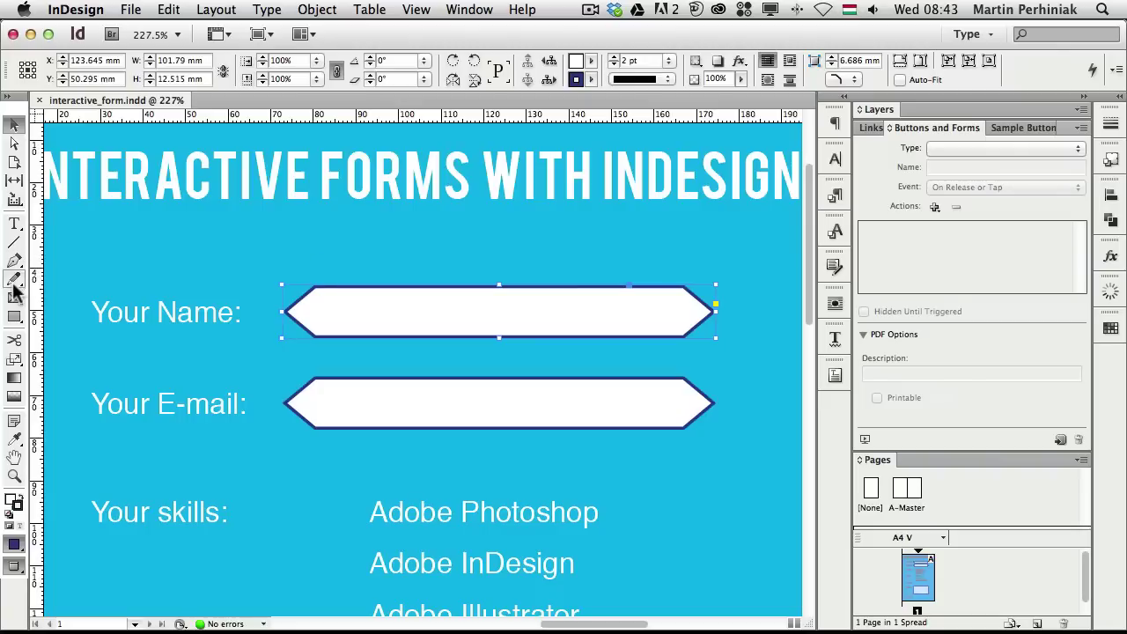
With the Type tool active, rename the 'back' layer to 'graphic' in Layer Options.
{"action": "left_click", "coordinate": [14, 223]}
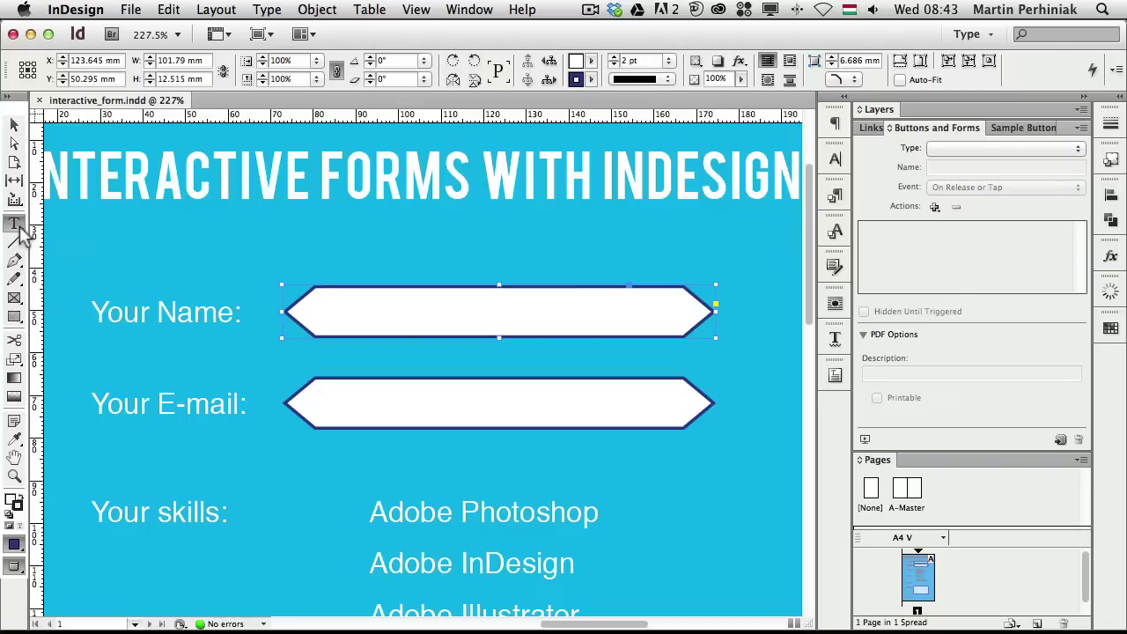
{"action": "left_click", "coordinate": [922, 110]}
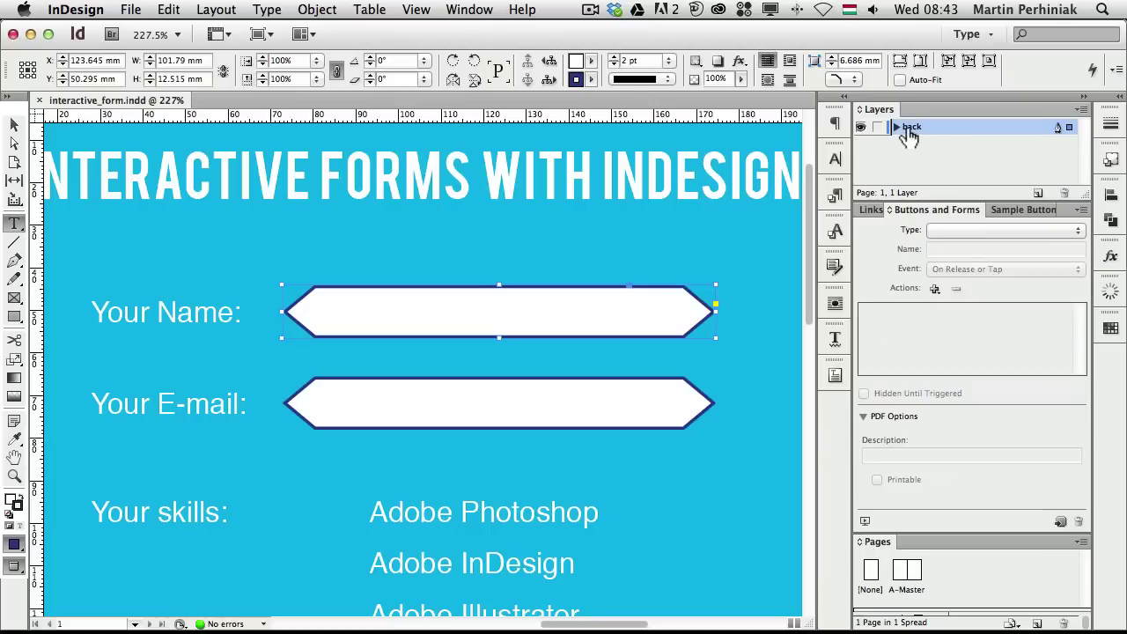
{"action": "double_click", "coordinate": [913, 129]}
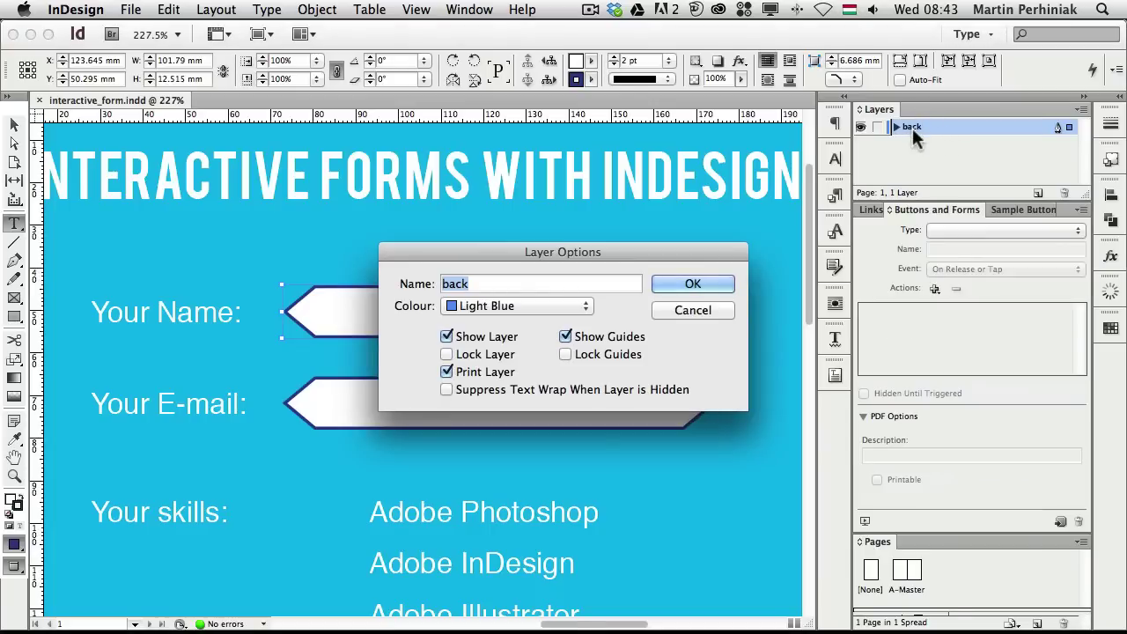
{"action": "type", "text": "grpah"}
{"action": "key", "text": "BackSpace"}
{"action": "key", "text": "BackSpace"}
{"action": "key", "text": "BackSpace"}
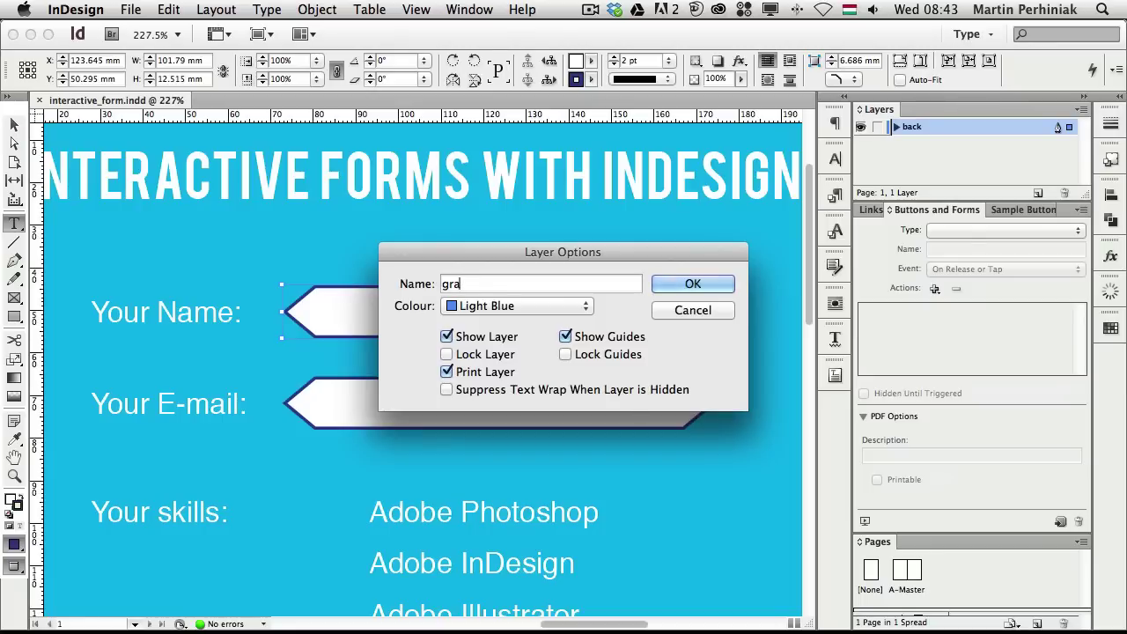
{"action": "type", "text": "aphic"}
{"action": "key", "text": "Return"}
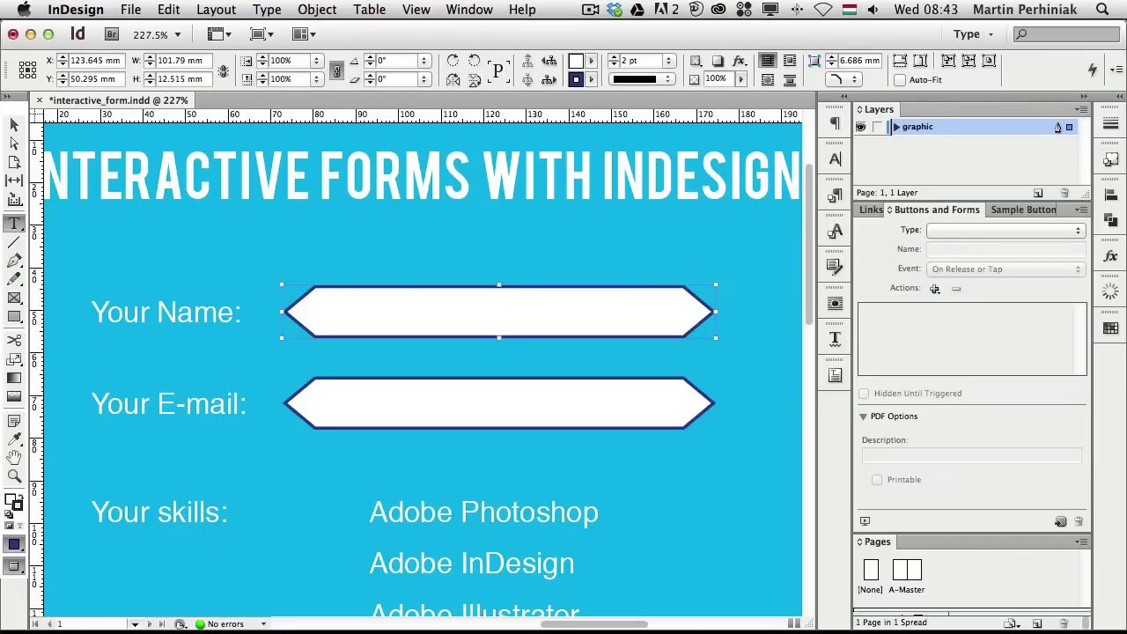
Lock the 'graphic' layer, then create Layer 2 and rename it 'interactive'.
{"action": "left_click", "coordinate": [878, 128]}
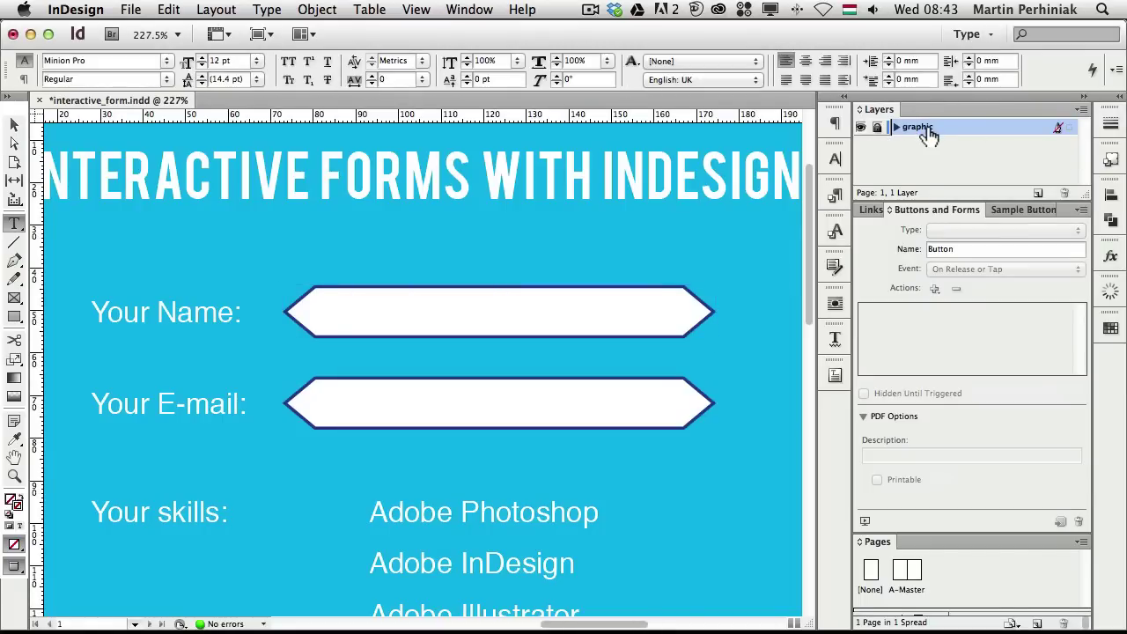
{"action": "left_click", "coordinate": [1038, 192]}
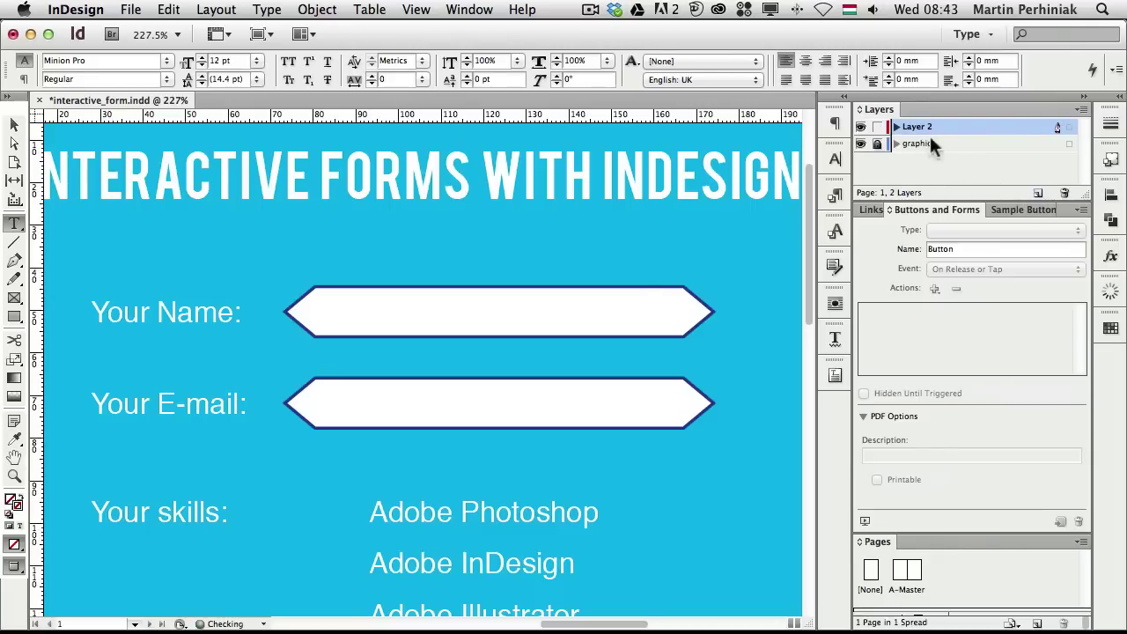
{"action": "double_click", "coordinate": [921, 128]}
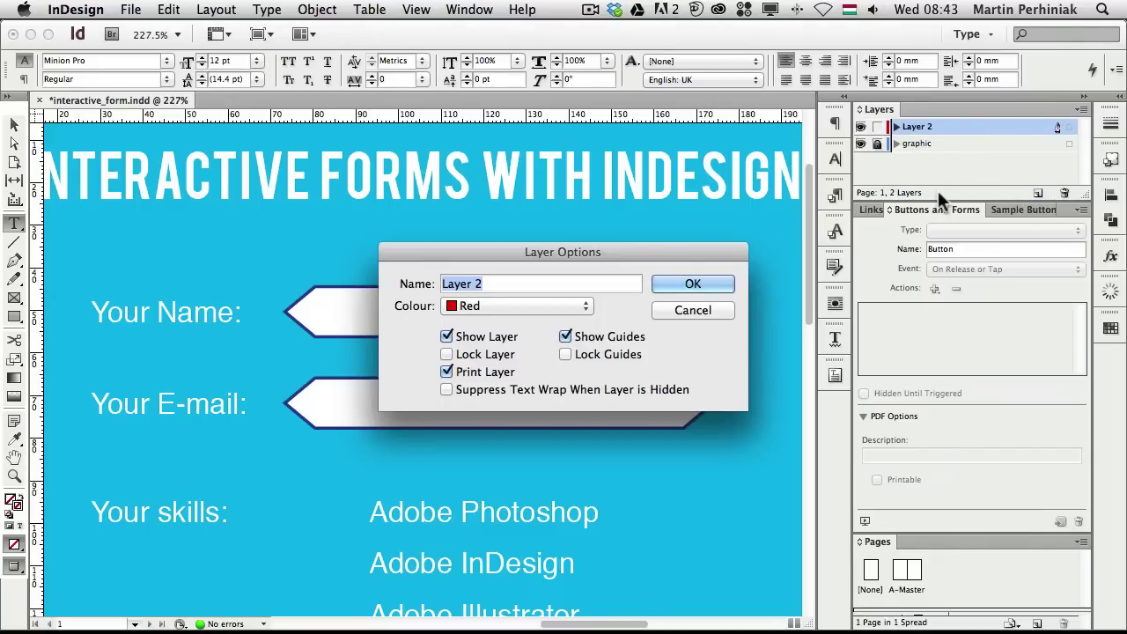
{"action": "type", "text": "interactive"}
{"action": "key", "text": "Return"}
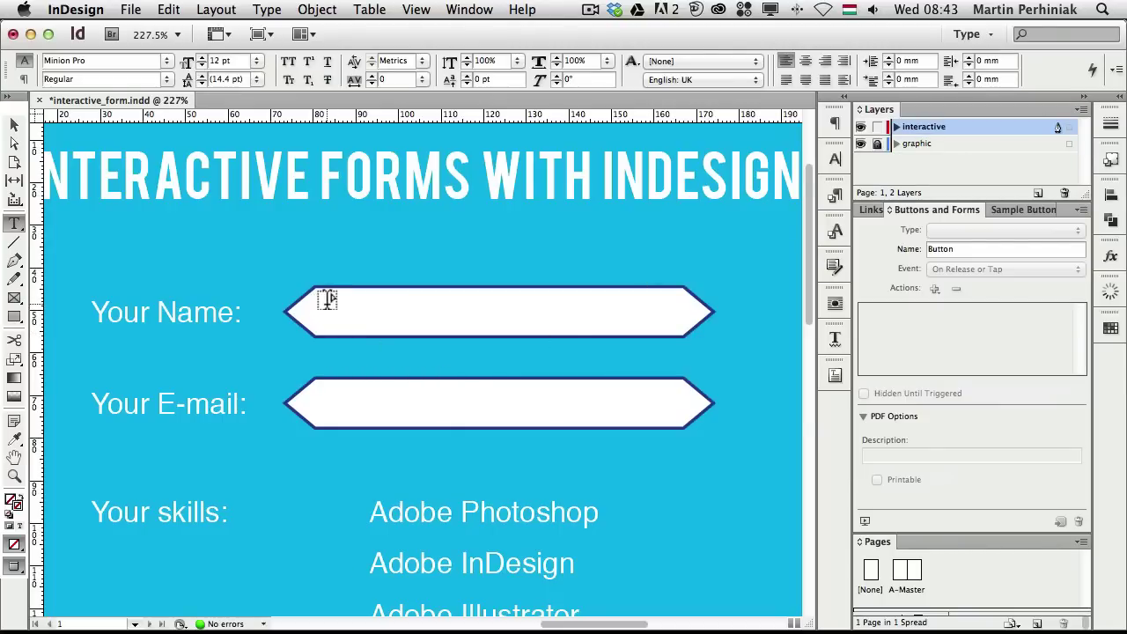
Draw an 85 × 7.825 mm text frame inside the Your Name box and select it.
{"action": "left_click_drag", "start_coordinate": [321, 295], "coordinate": [682, 328]}
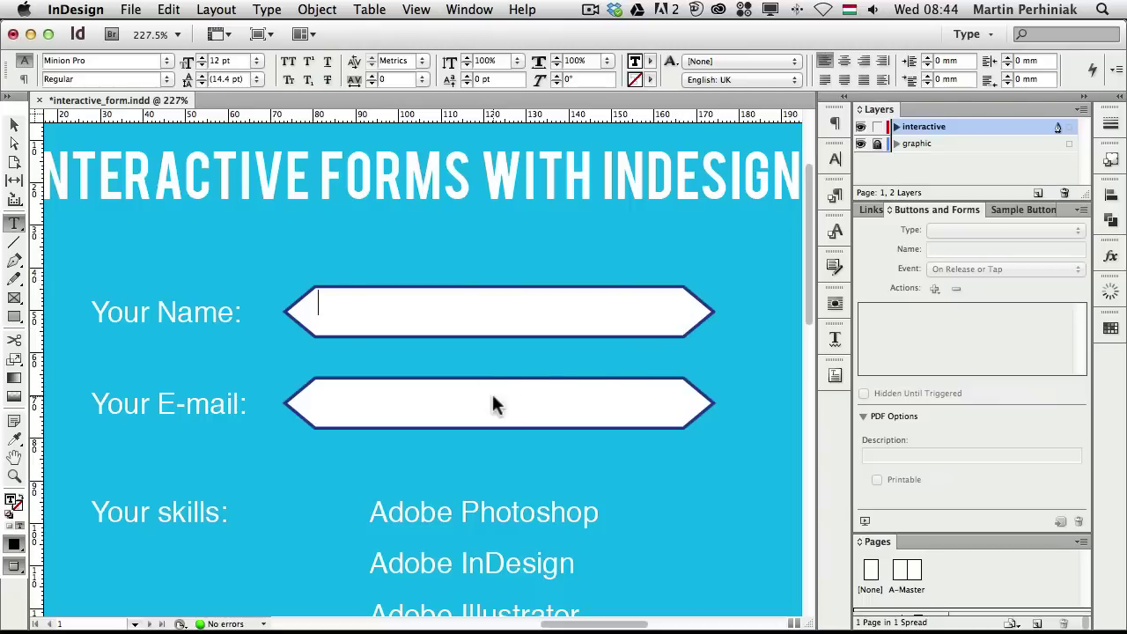
{"action": "key", "text": "Escape"}
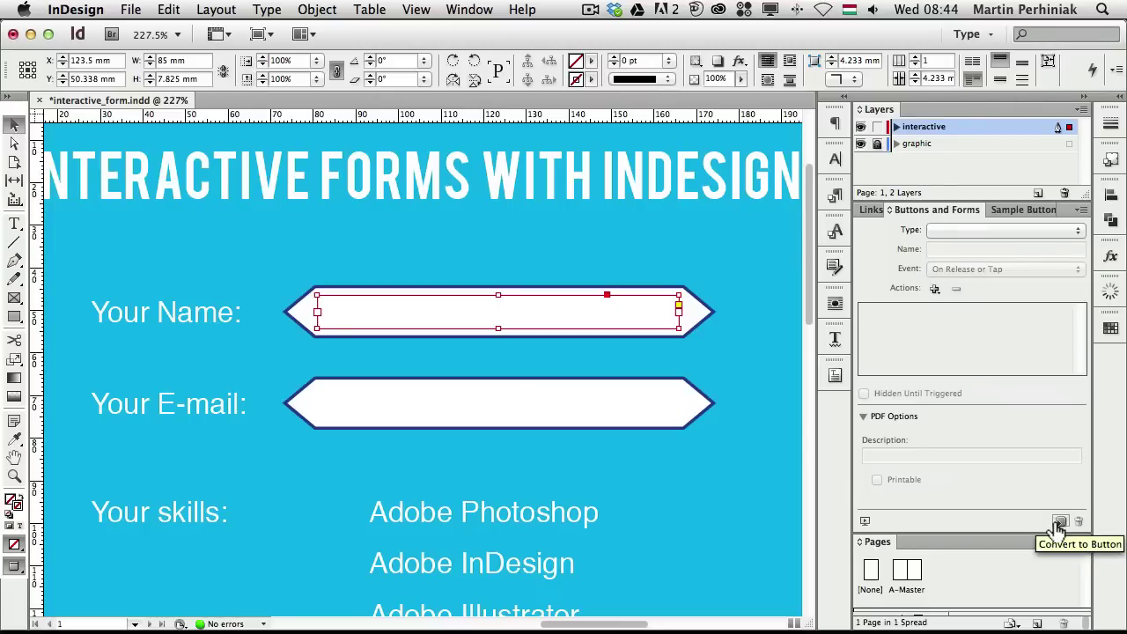
In Buttons and Forms, set the frame's type to Text Field, creating Text Field 1.
{"action": "left_click", "coordinate": [1060, 521]}
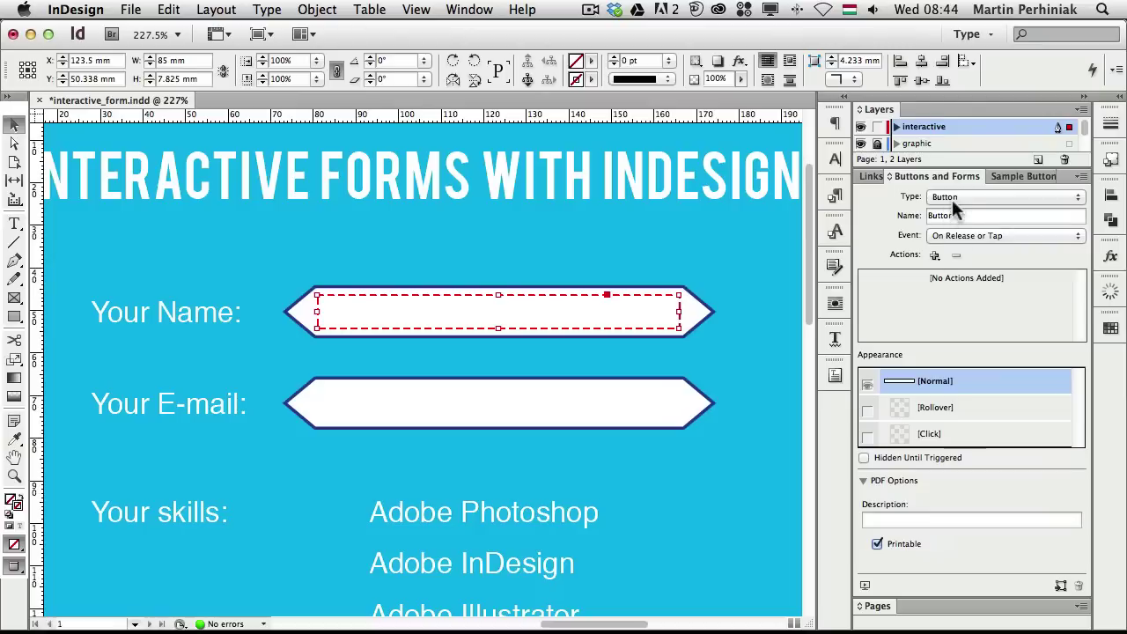
{"action": "left_click", "coordinate": [955, 198]}
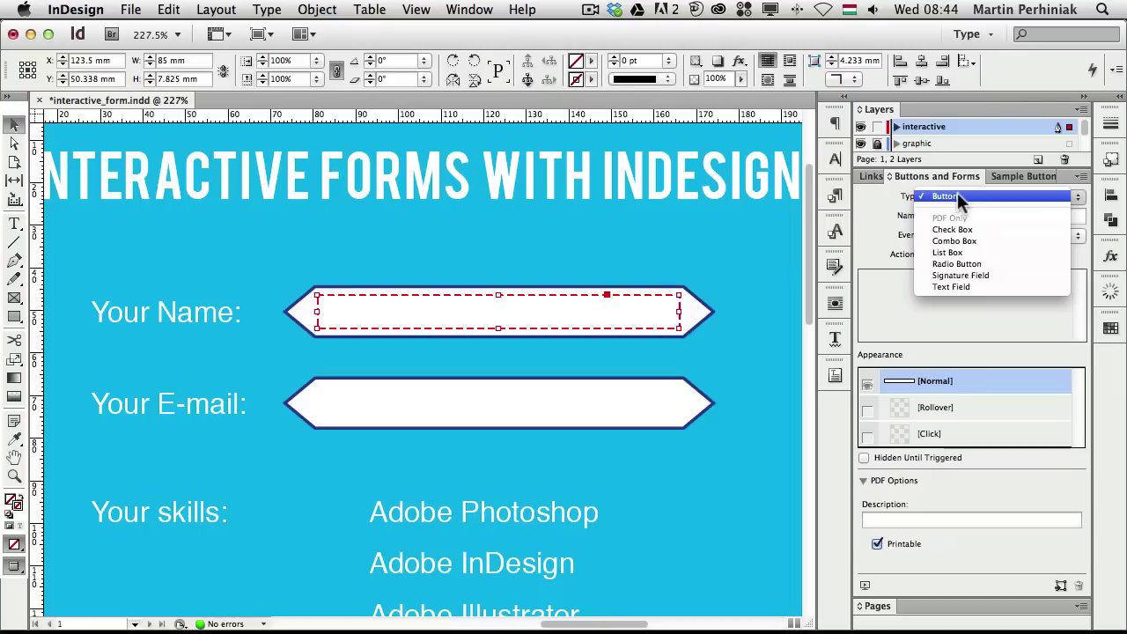
{"action": "left_click", "coordinate": [970, 253]}
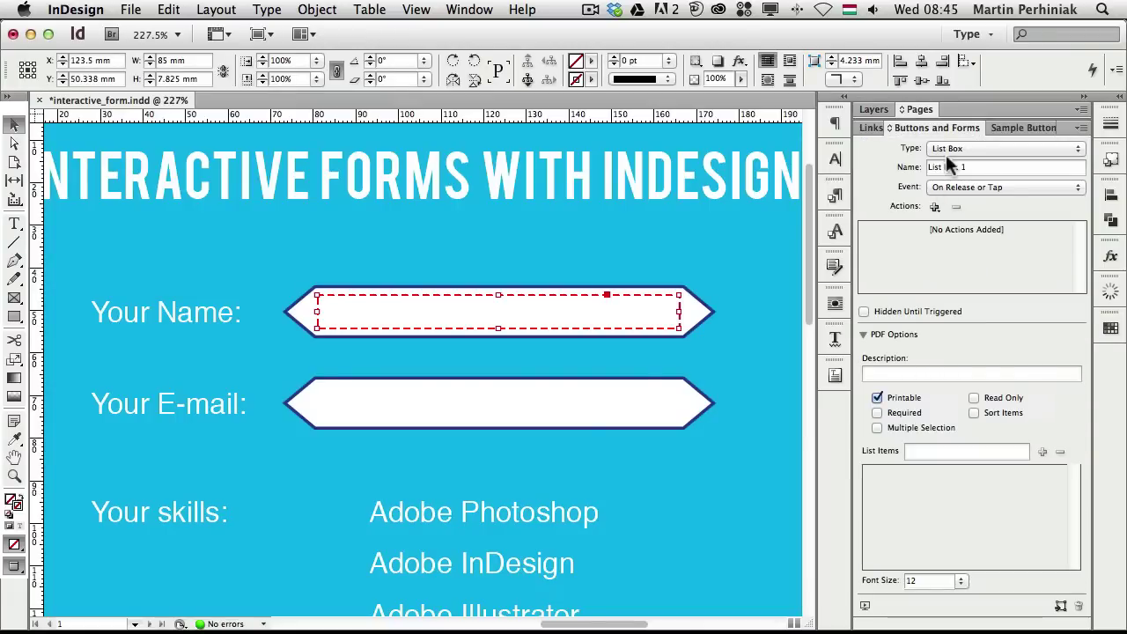
{"action": "left_click", "coordinate": [952, 151]}
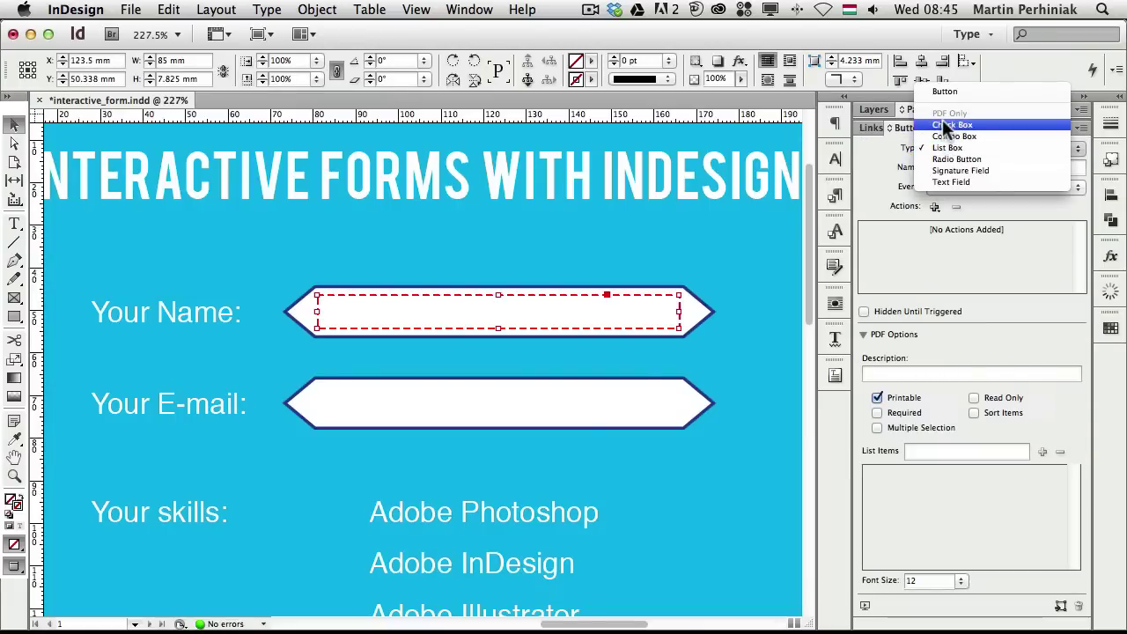
{"action": "left_click", "coordinate": [943, 124]}
{"action": "left_click", "coordinate": [946, 149]}
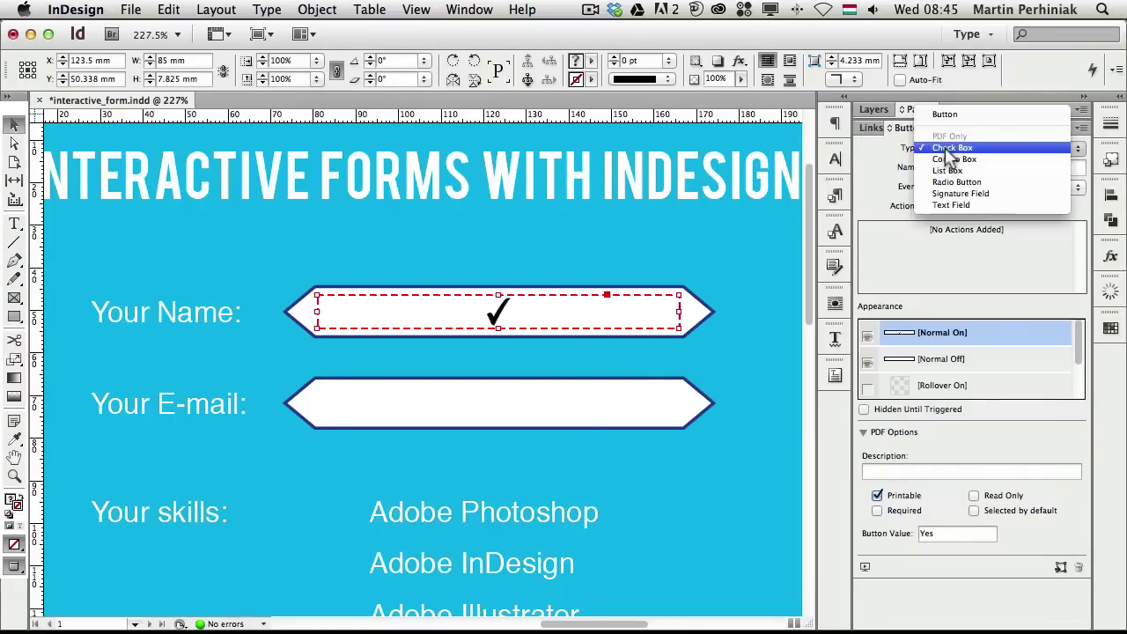
{"action": "left_click", "coordinate": [946, 202]}
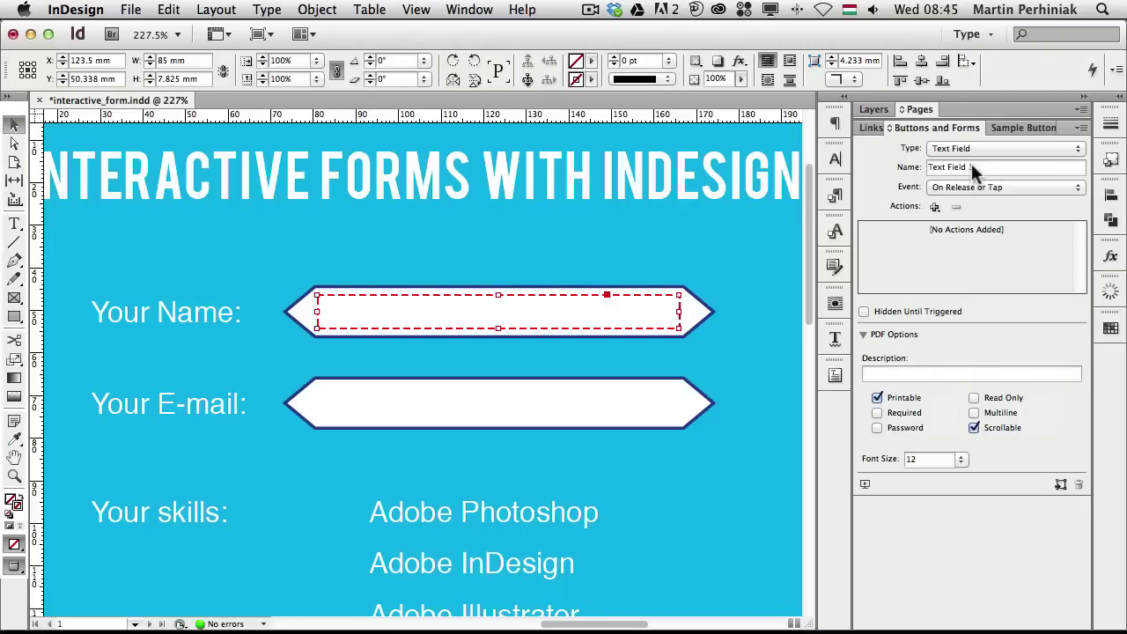
Name the field 'Name', tick Required, untick Scrollable, and add description 'Please provide your full name'.
{"action": "left_click_drag", "start_coordinate": [976, 167], "coordinate": [913, 155]}
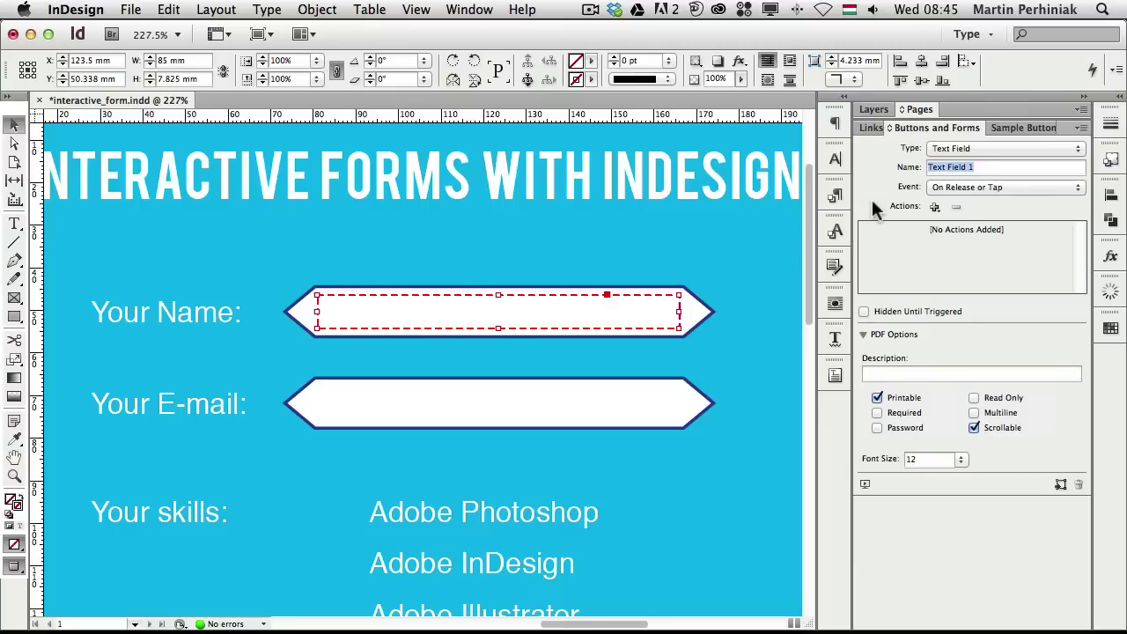
{"action": "type", "text": "Name"}
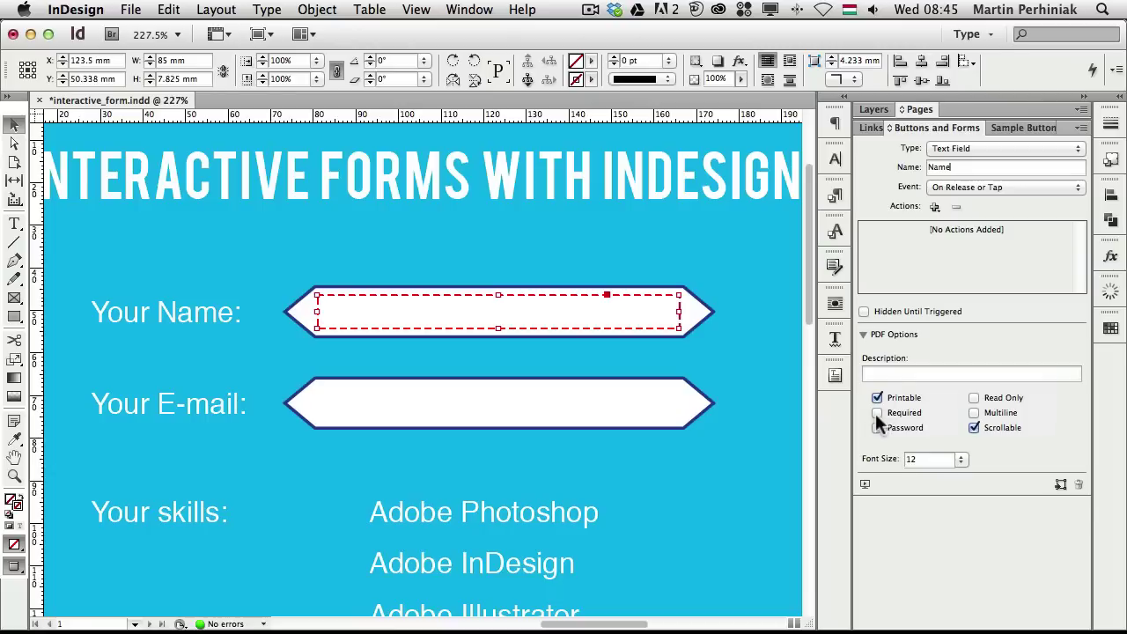
{"action": "left_click", "coordinate": [877, 413]}
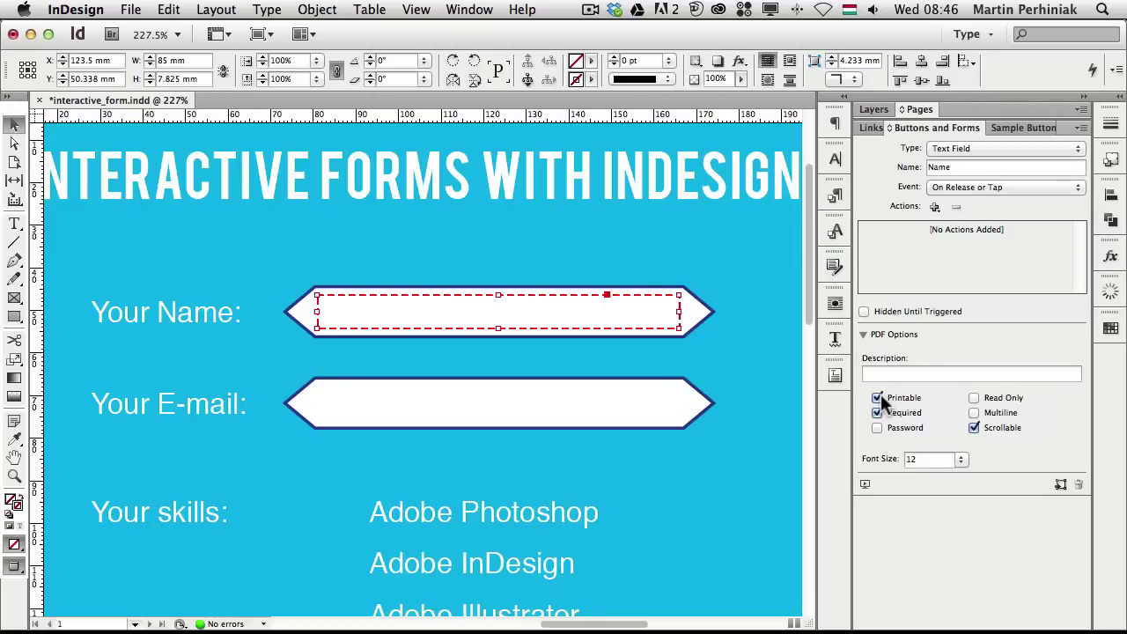
{"action": "left_click", "coordinate": [974, 427]}
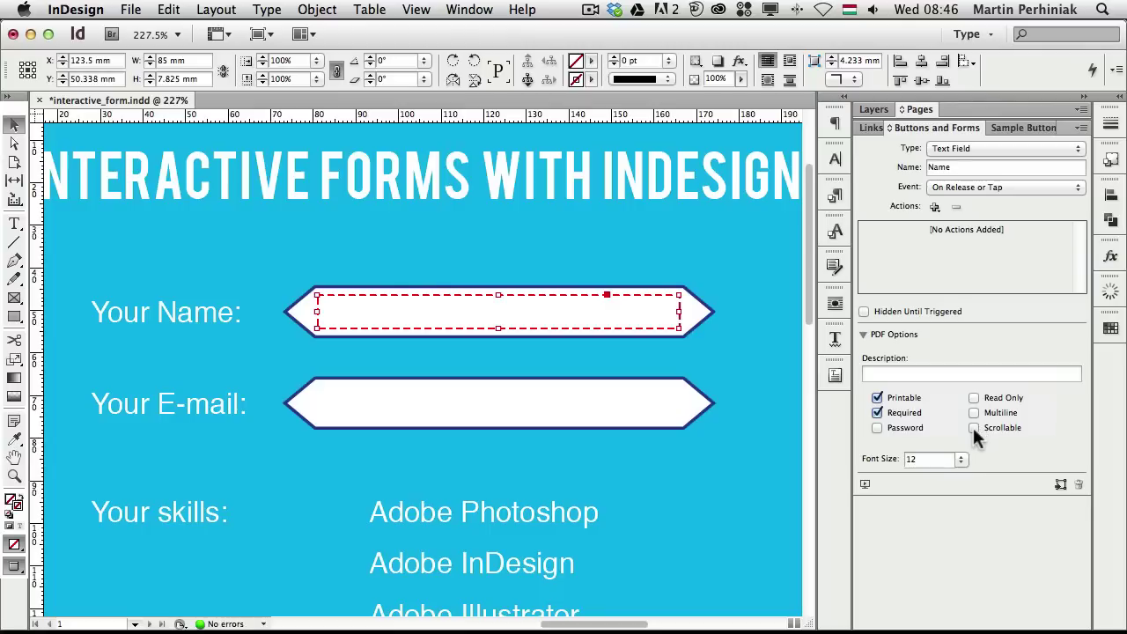
{"action": "left_click", "coordinate": [907, 371]}
{"action": "type", "text": "Please provide your full name"}
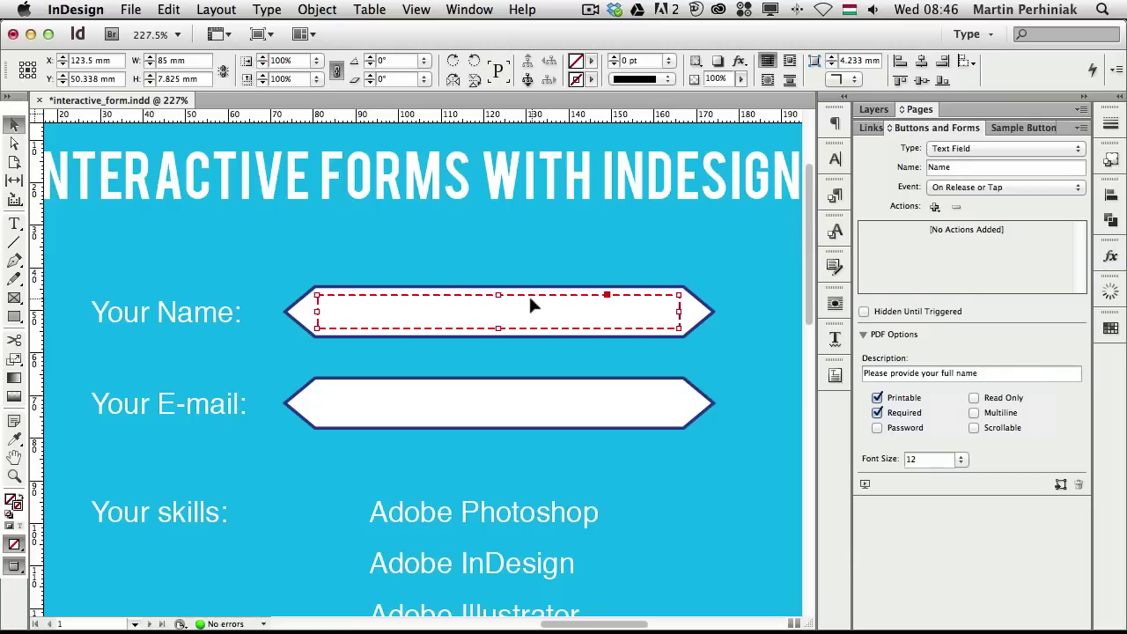
Alt-drag a copy of the Name field onto the Your E-mail box.
{"action": "left_click_drag", "start_coordinate": [519, 304], "coordinate": [515, 395]}
{"action": "left_click", "coordinate": [508, 322]}
{"action": "key", "text": "w"}
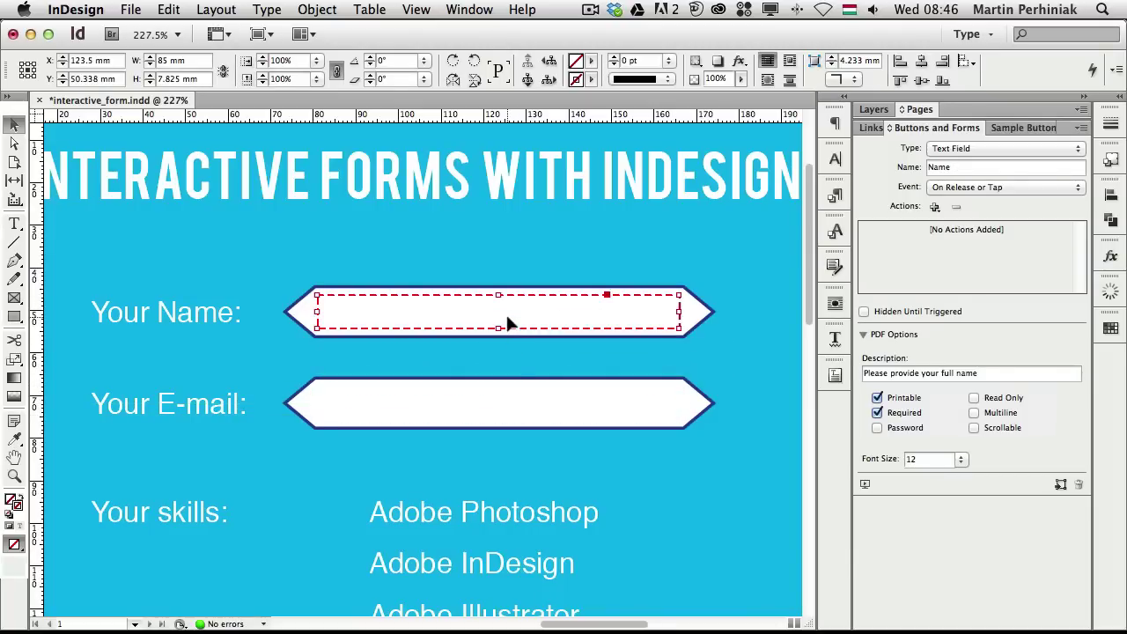
{"action": "left_click", "coordinate": [510, 390]}
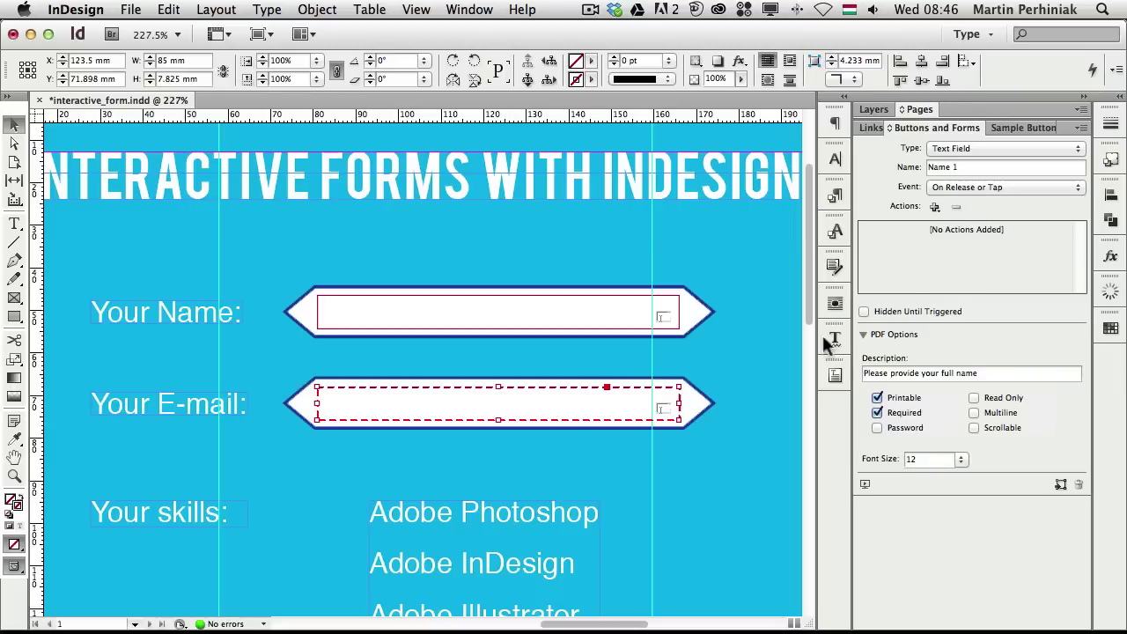
Rename the copied field to 'E-mail'.
{"action": "left_click", "coordinate": [940, 166]}
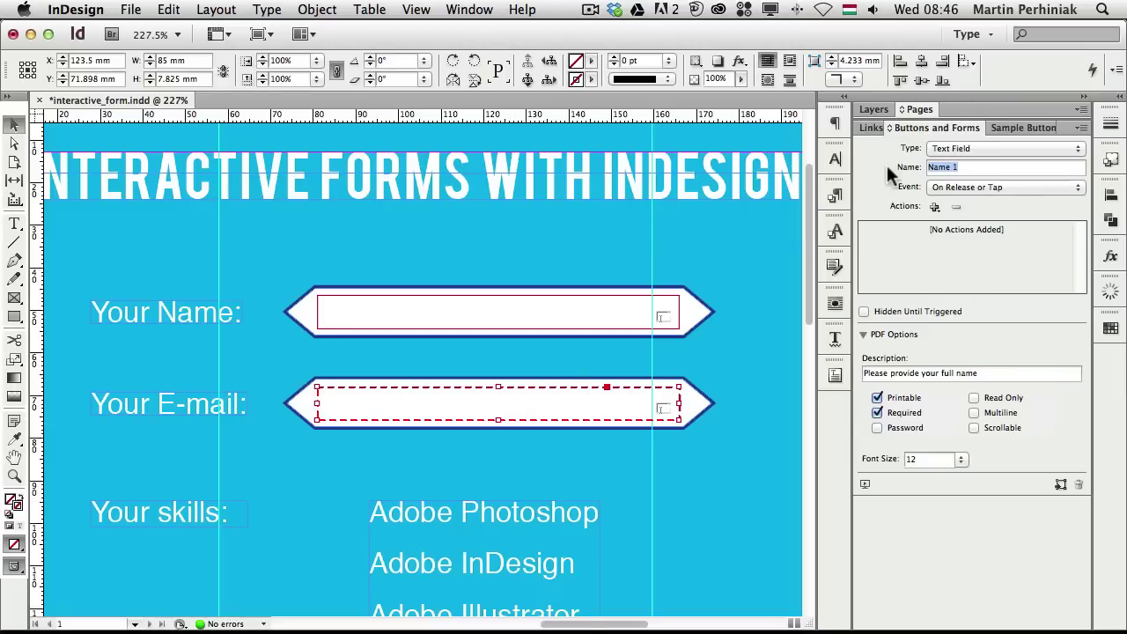
{"action": "left_click", "coordinate": [509, 308]}
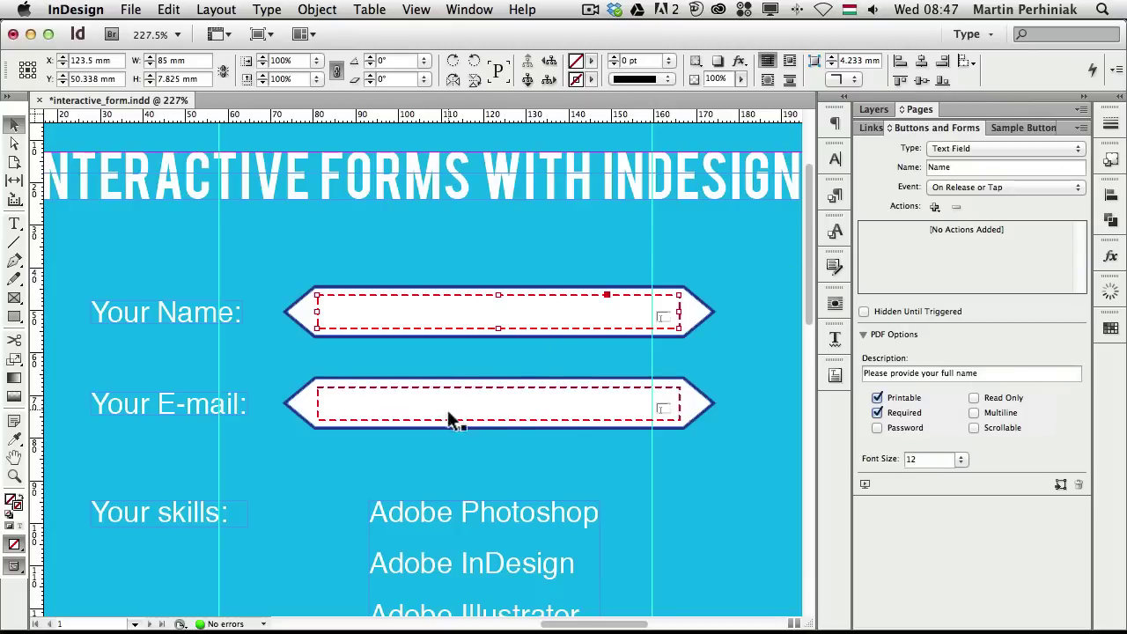
{"action": "left_click", "coordinate": [511, 405]}
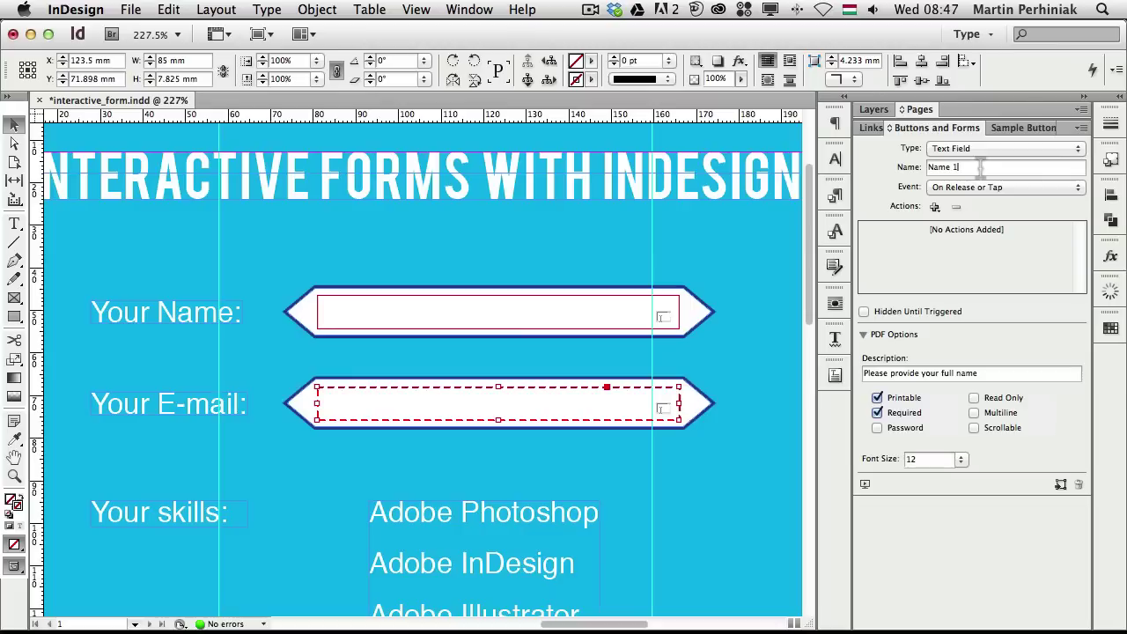
{"action": "left_click", "coordinate": [944, 167]}
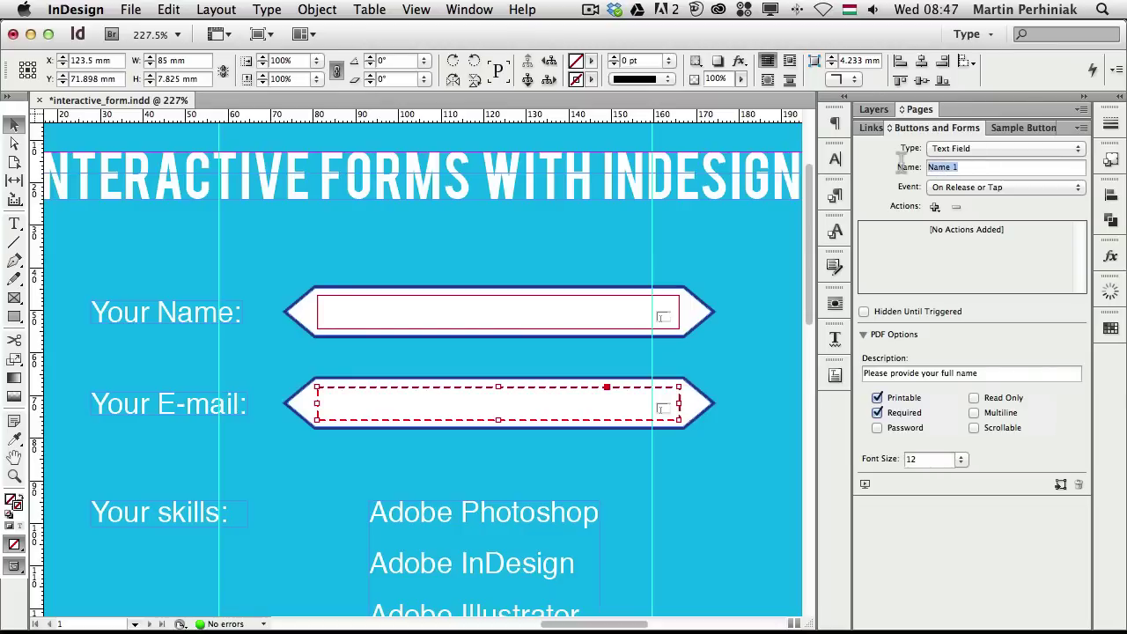
{"action": "type", "text": "E-mail"}
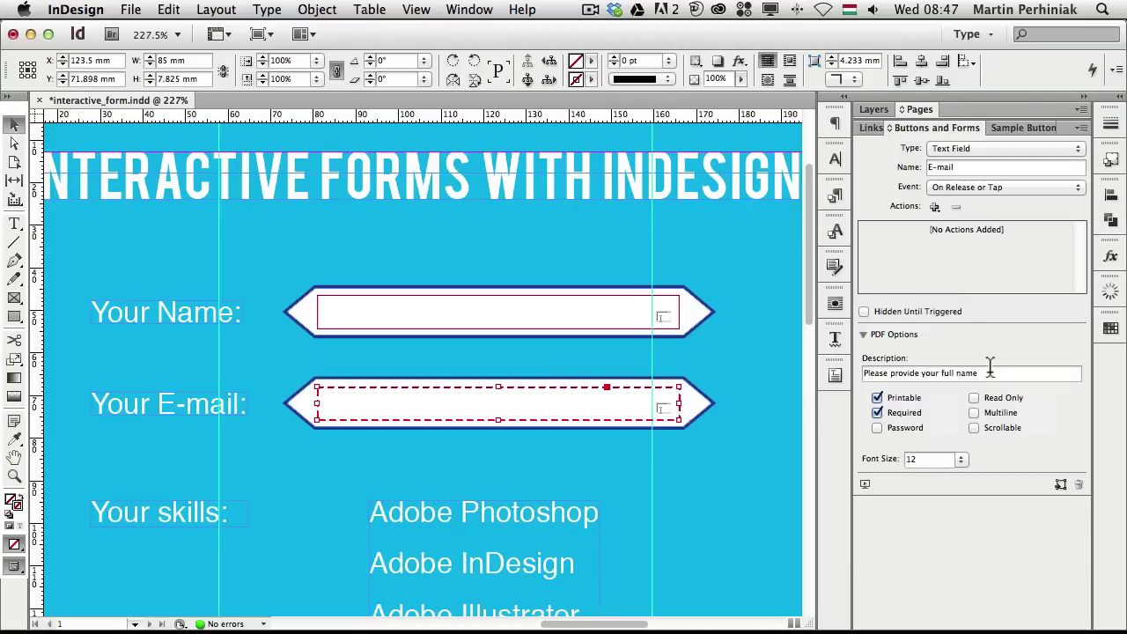
Change its description to 'Please provide your E-mail address here'.
{"action": "left_click_drag", "start_coordinate": [986, 373], "coordinate": [940, 373]}
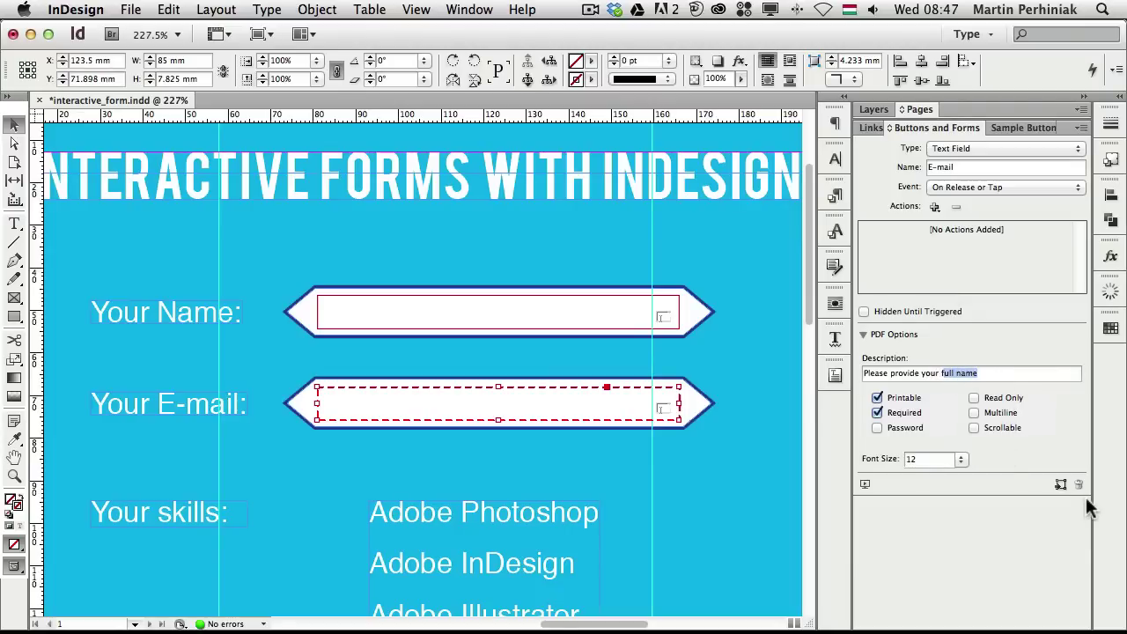
{"action": "key", "text": "BackSpace"}
{"action": "type", "text": "E-mail address here"}
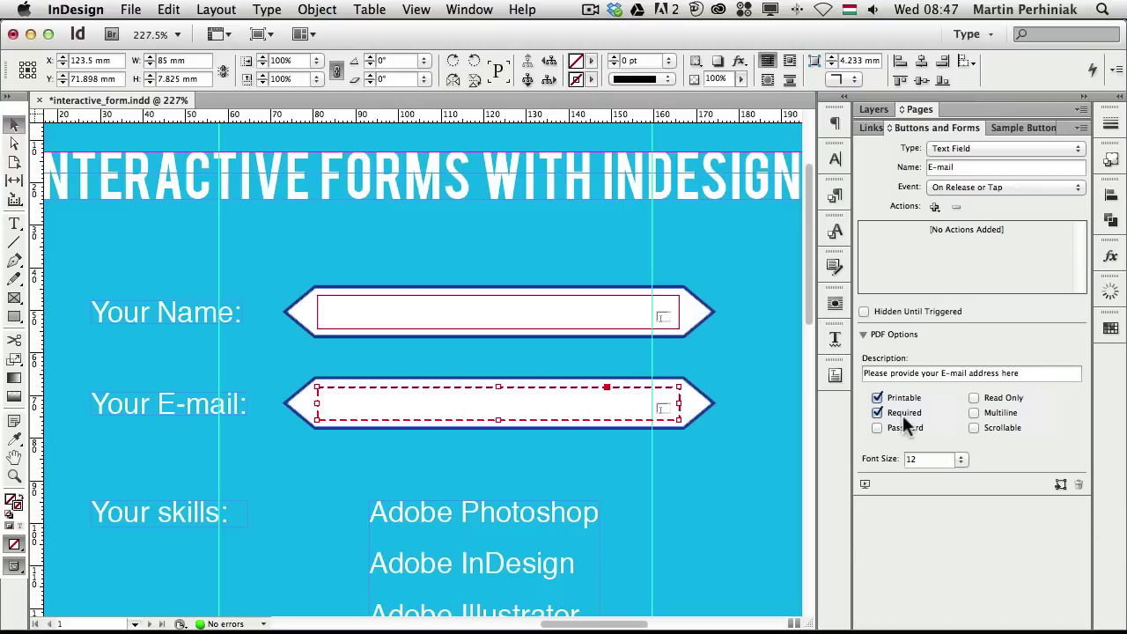
{"action": "left_click", "coordinate": [357, 496]}
{"action": "scroll", "coordinate": [367, 405], "scroll_direction": "down", "scroll_amount": 5}
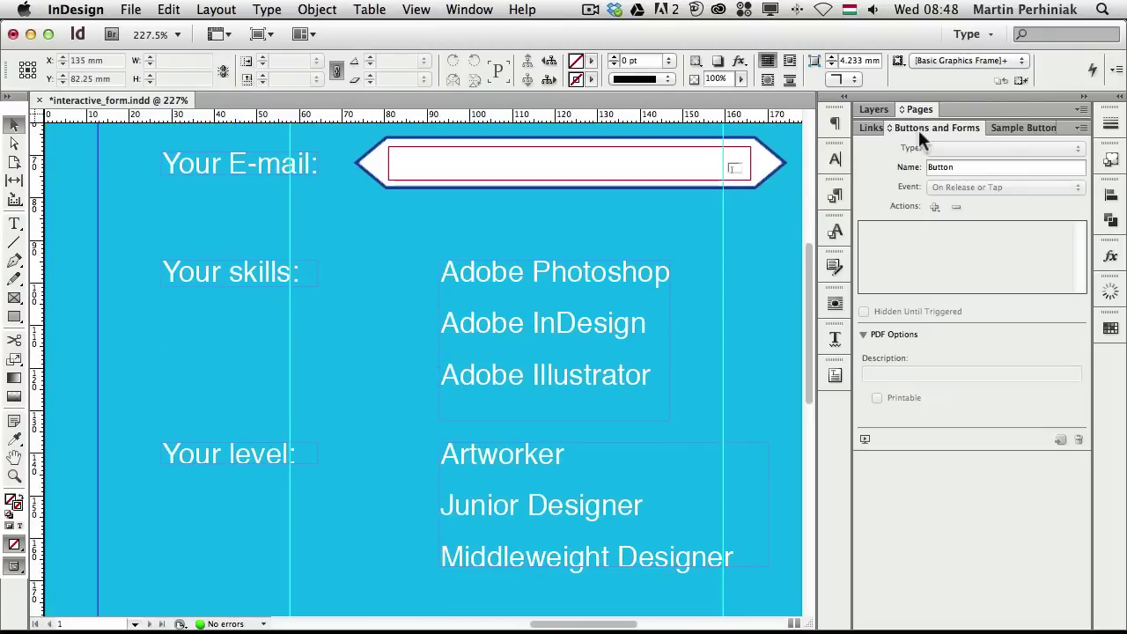
{"action": "left_click", "coordinate": [13, 317]}
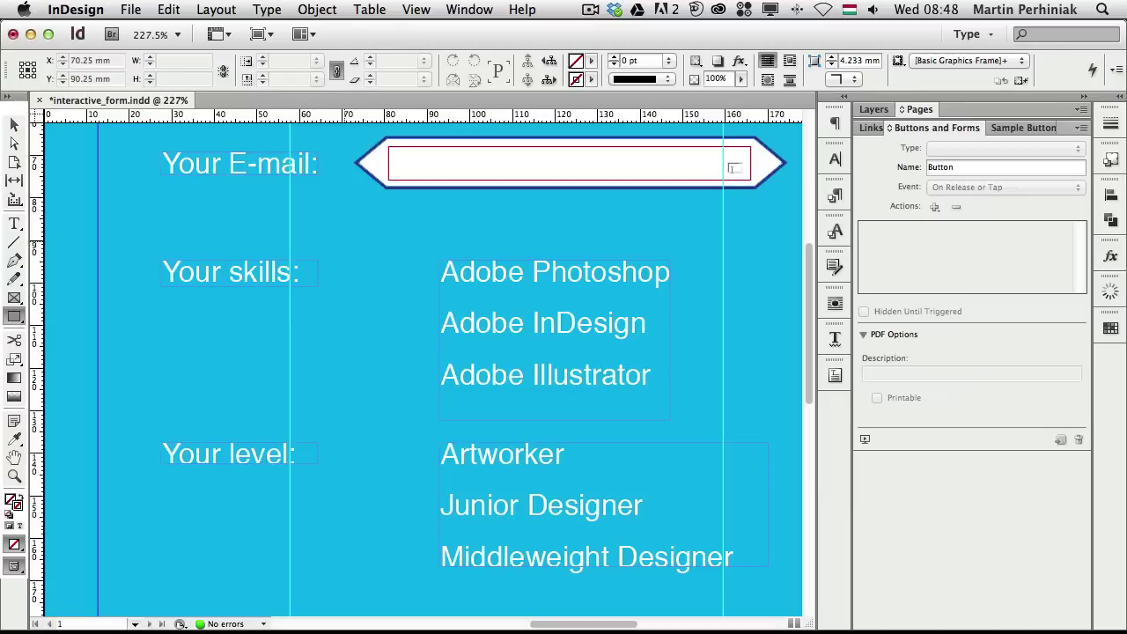
{"action": "left_click_drag", "start_coordinate": [342, 241], "coordinate": [382, 273]}
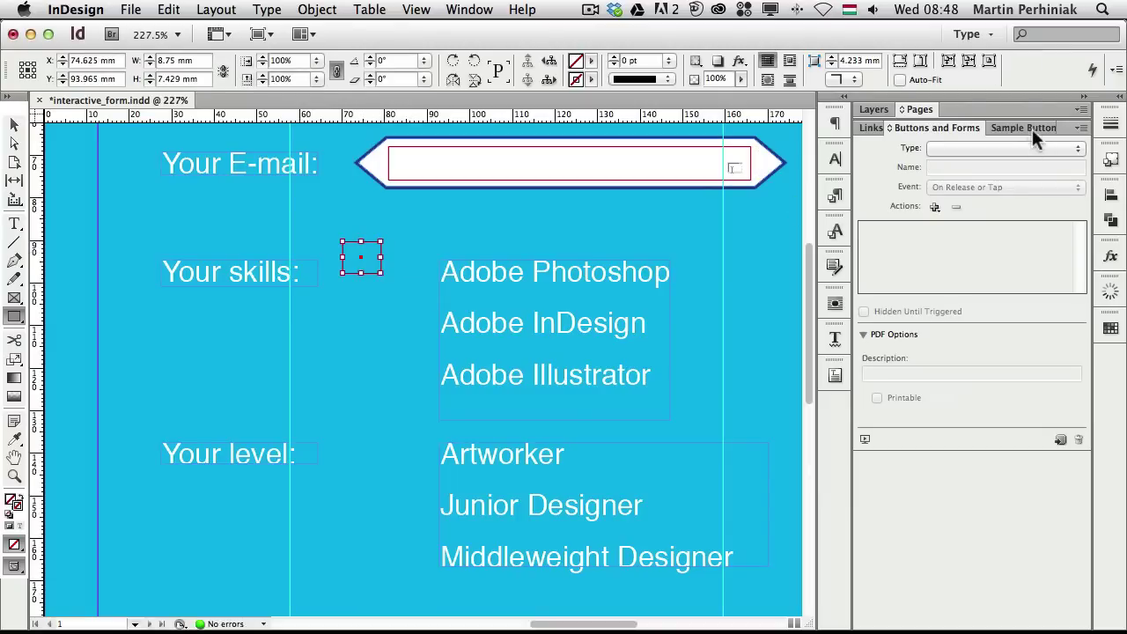
{"action": "left_click", "coordinate": [1061, 439]}
{"action": "left_click", "coordinate": [962, 151]}
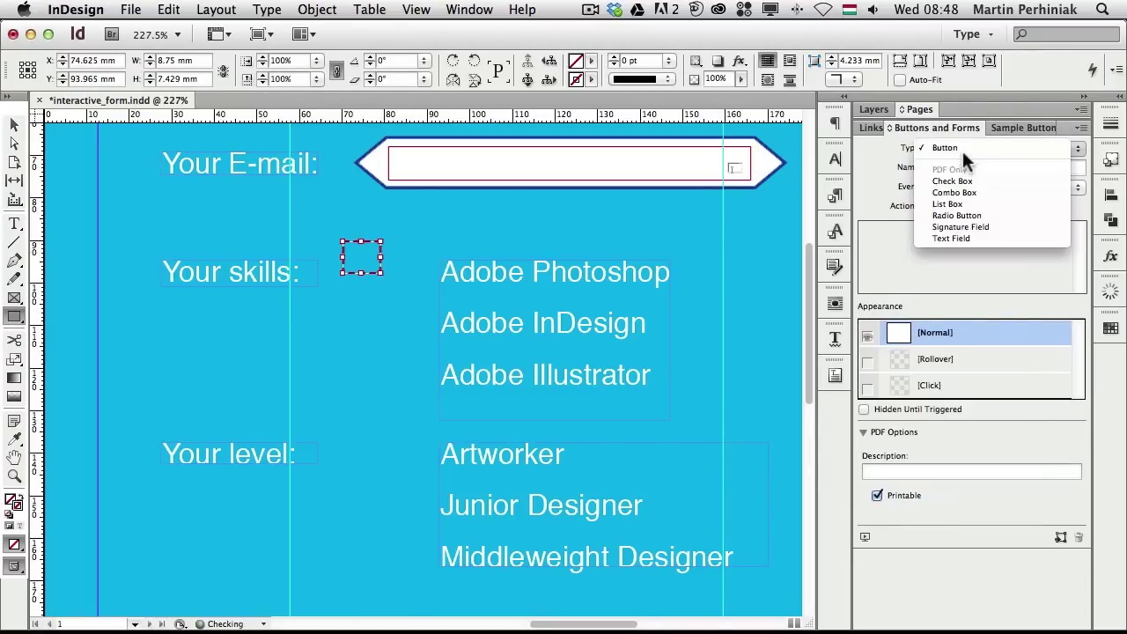
{"action": "left_click", "coordinate": [963, 182]}
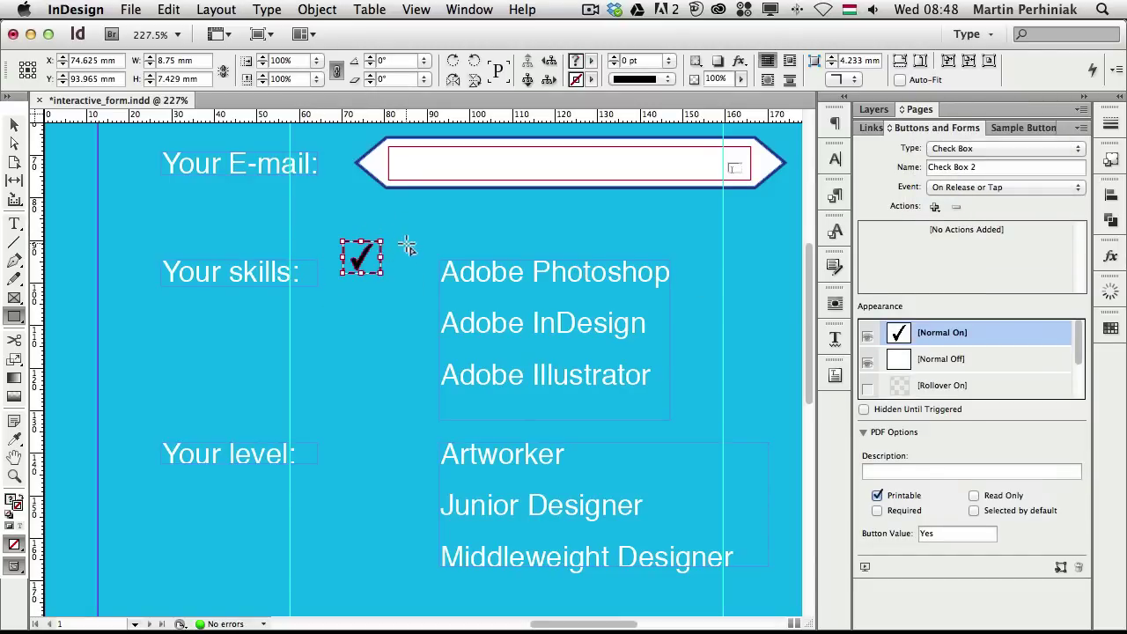
{"action": "key", "text": "Delete"}
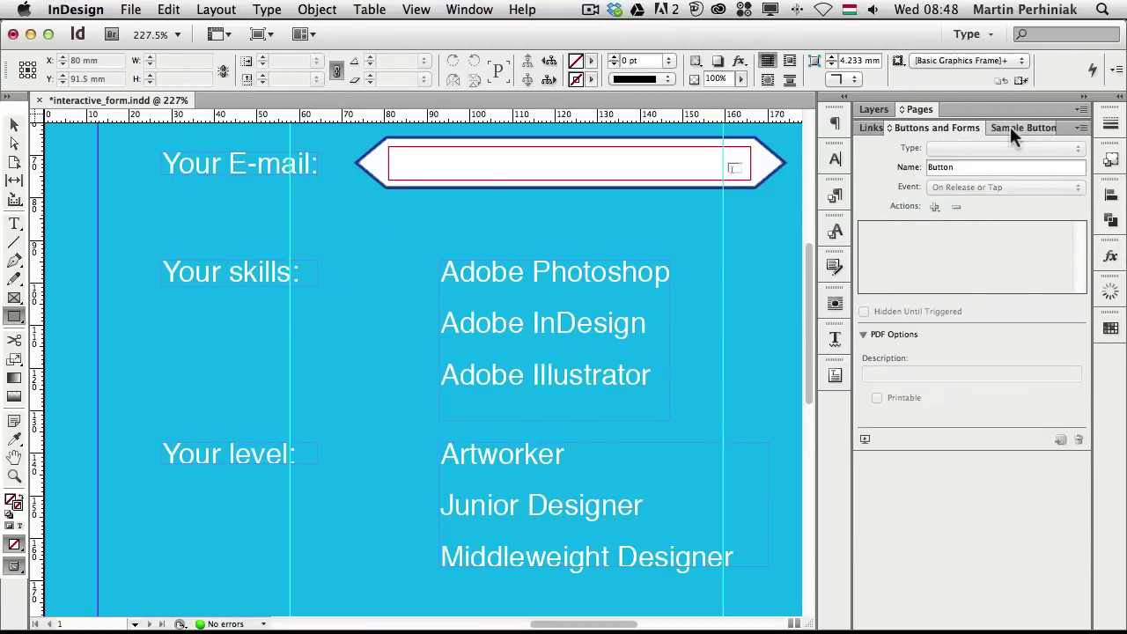
Drag sample check box 001 from Sample Buttons And Forms beside the Your skills label.
{"action": "left_click", "coordinate": [1010, 126]}
{"action": "scroll", "coordinate": [986, 188], "scroll_direction": "up", "scroll_amount": 5}
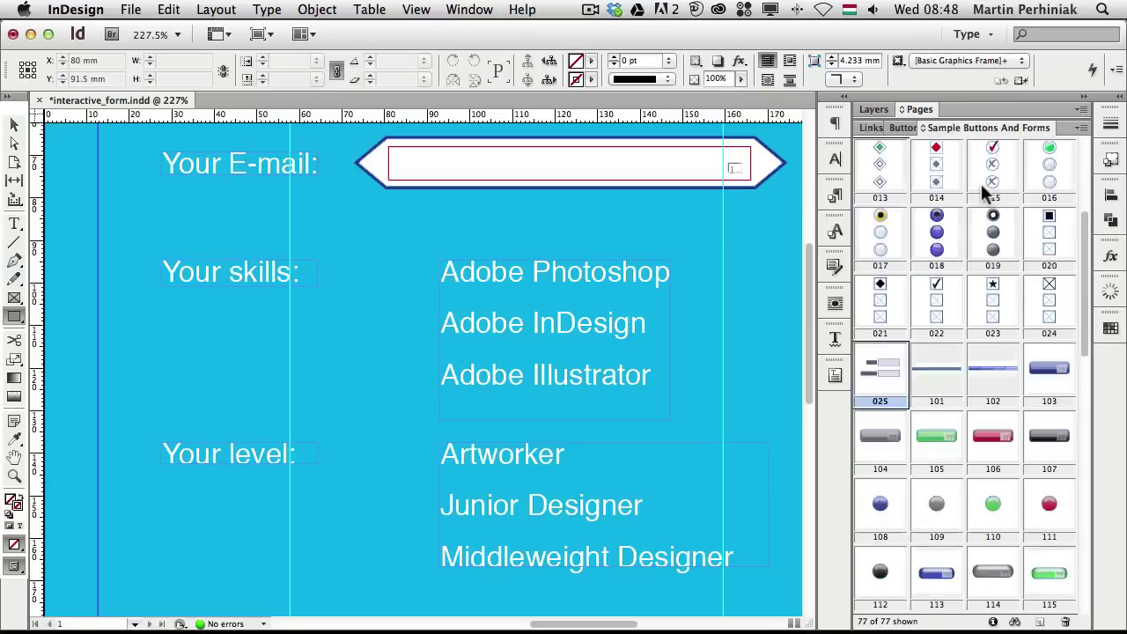
{"action": "left_click", "coordinate": [920, 129]}
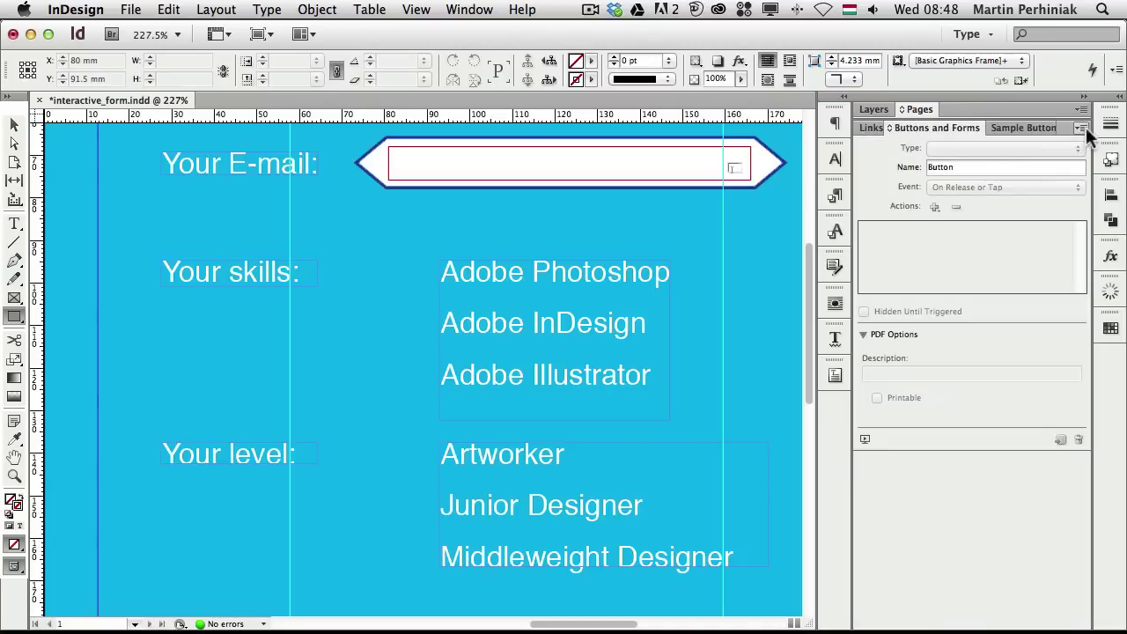
{"action": "left_click", "coordinate": [1082, 128]}
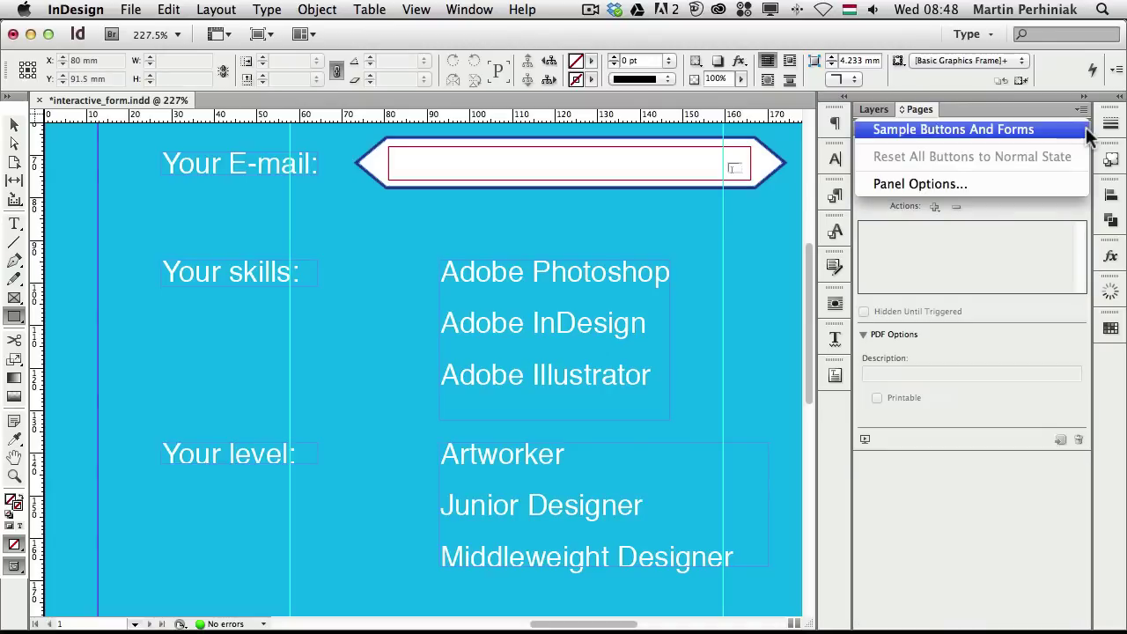
{"action": "left_click", "coordinate": [913, 128]}
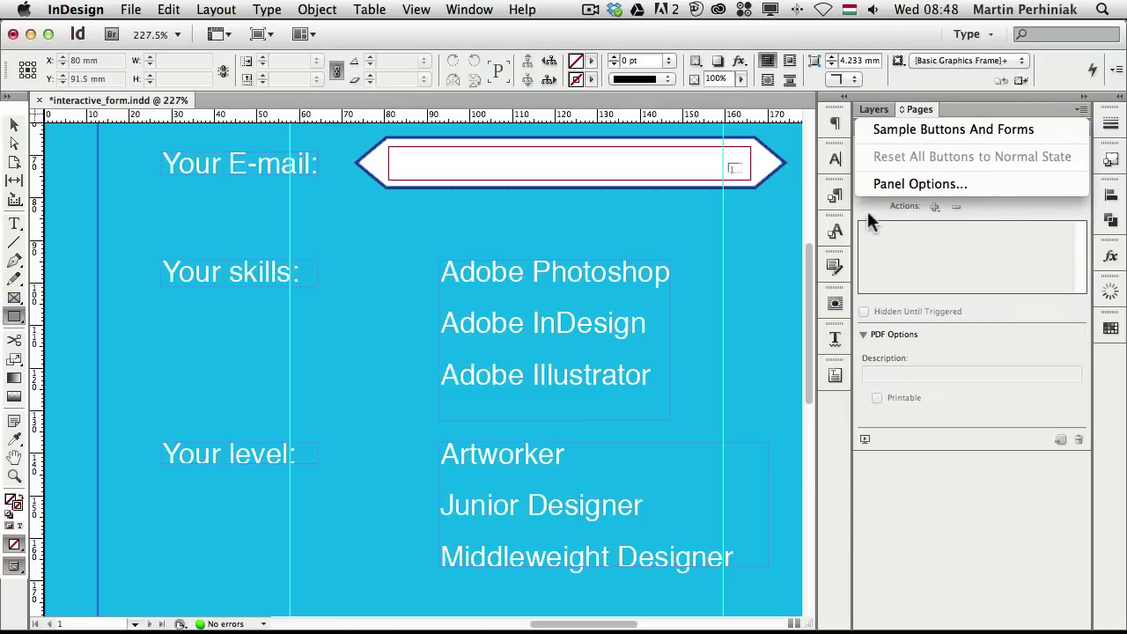
{"action": "left_click", "coordinate": [1013, 130]}
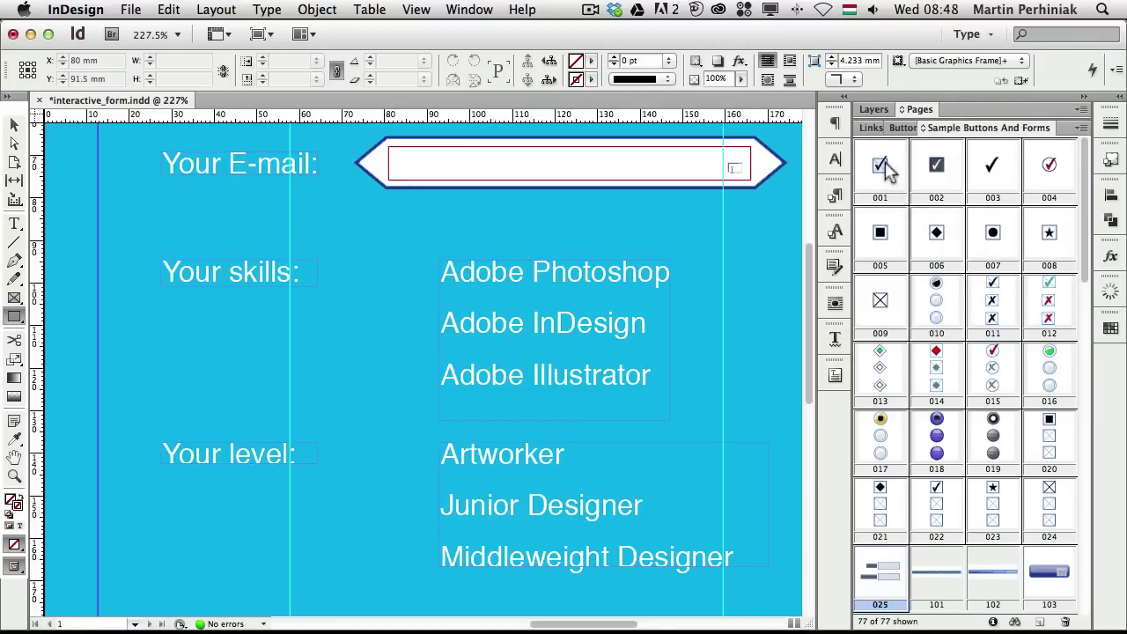
{"action": "left_click_drag", "start_coordinate": [880, 166], "coordinate": [305, 296]}
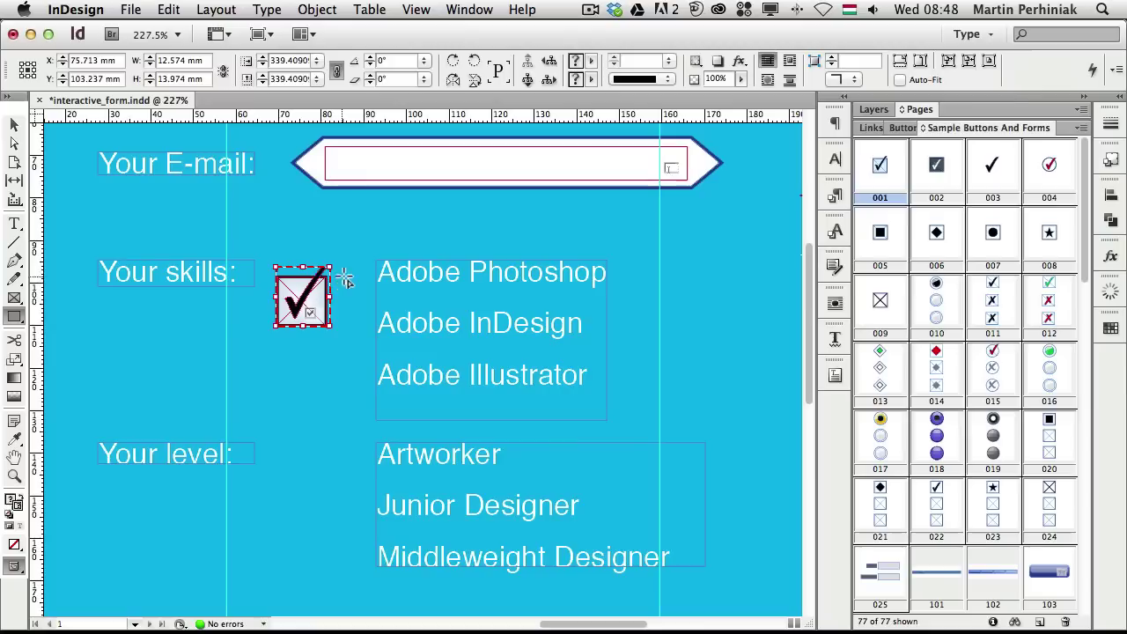
{"action": "left_click", "coordinate": [14, 124]}
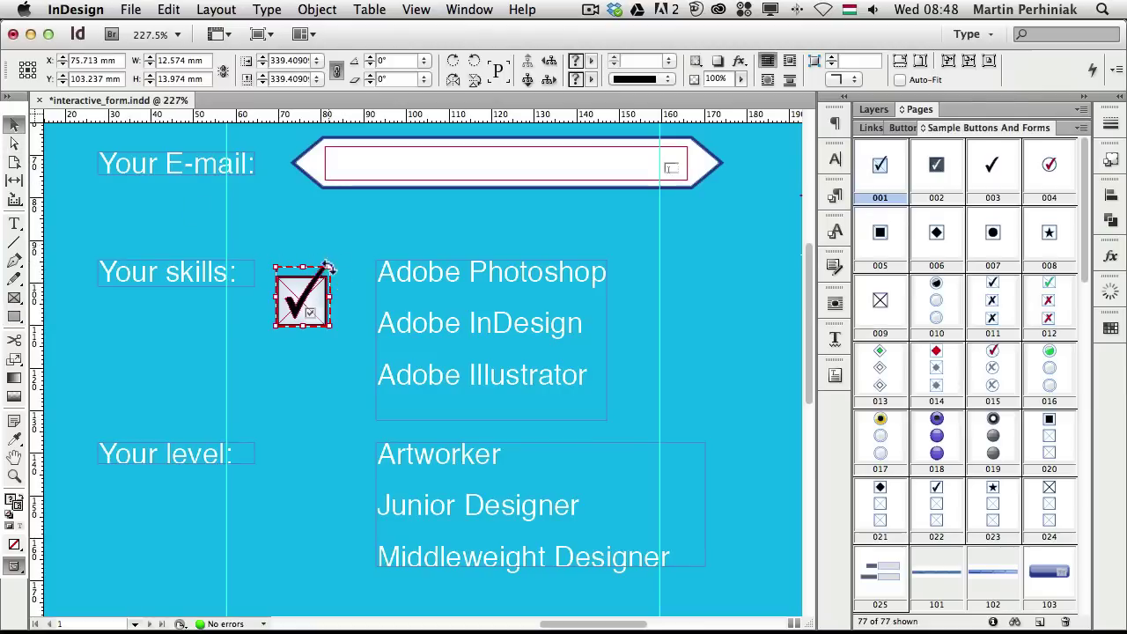
Scale the check box to about half size and select the one beside Adobe Photoshop.
{"action": "left_click_drag", "start_coordinate": [337, 261], "coordinate": [332, 373]}
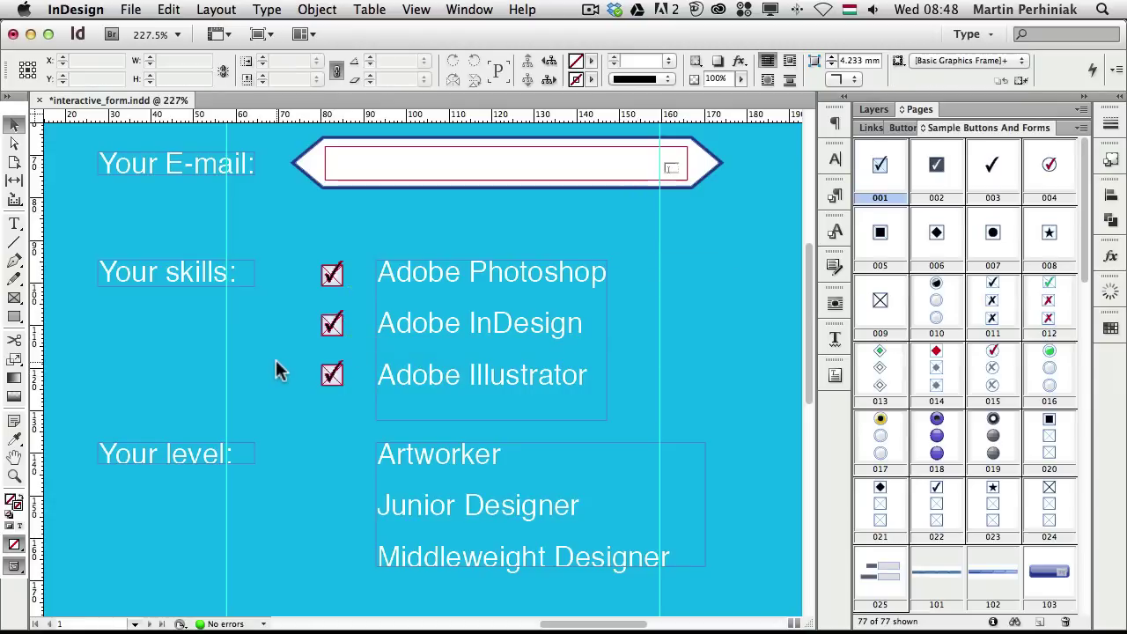
{"action": "left_click", "coordinate": [331, 271]}
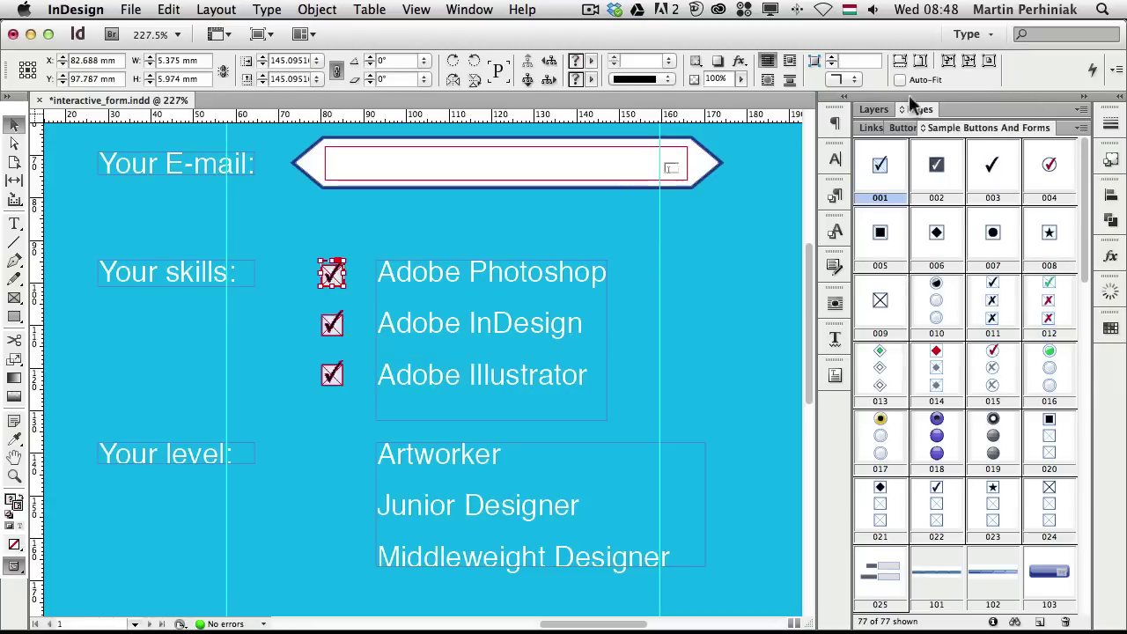
Rename check boxes C1 and C2 to 'Photoshop' and 'InDesign'.
{"action": "left_click", "coordinate": [902, 128]}
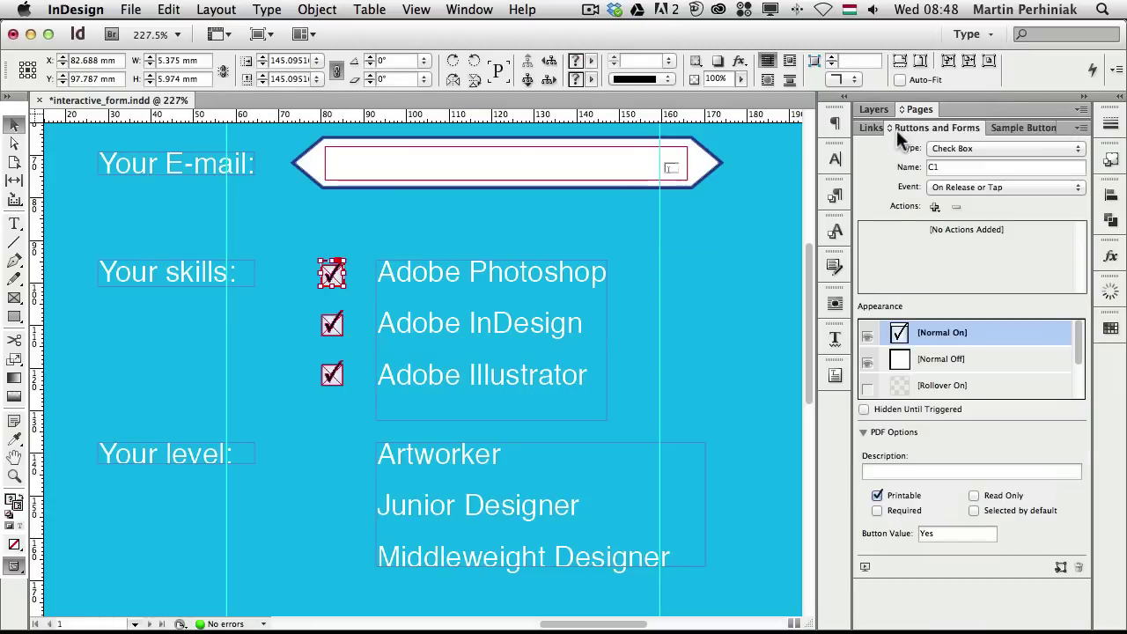
{"action": "left_click", "coordinate": [893, 169]}
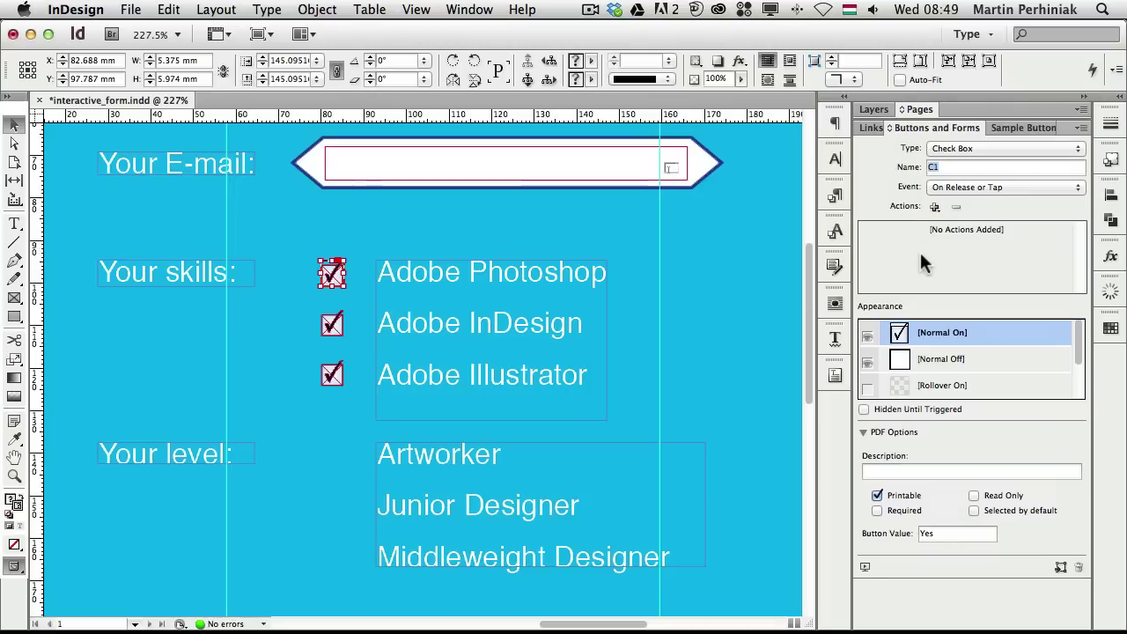
{"action": "type", "text": "Photoshop"}
{"action": "left_click", "coordinate": [334, 328]}
{"action": "double_click", "coordinate": [931, 167]}
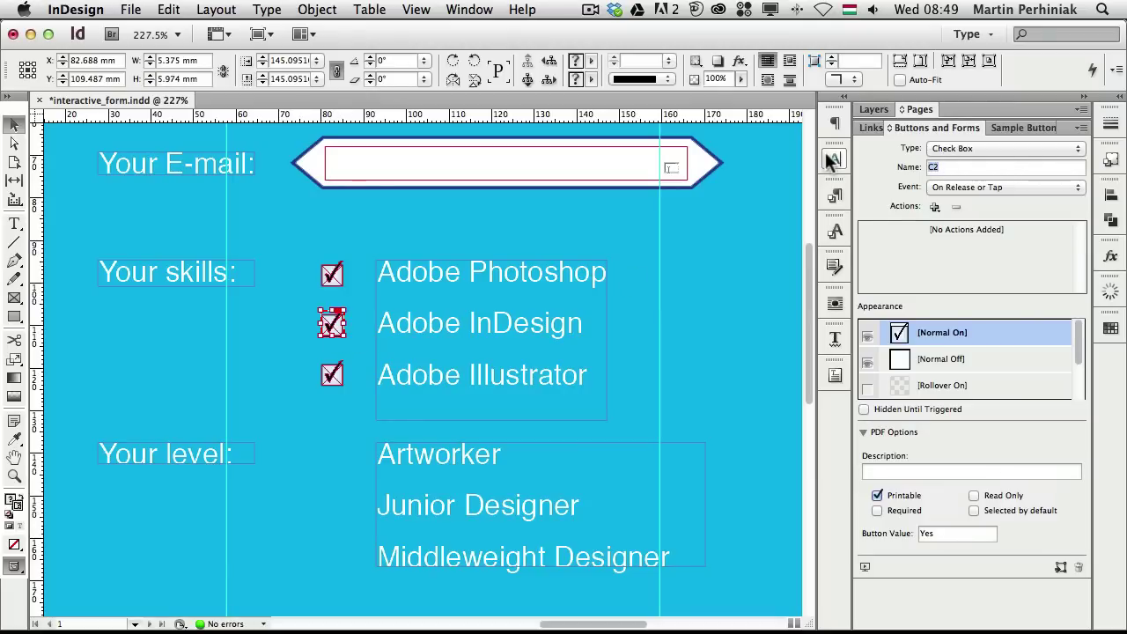
{"action": "key", "text": "BackSpace"}
{"action": "type", "text": "InDesign"}
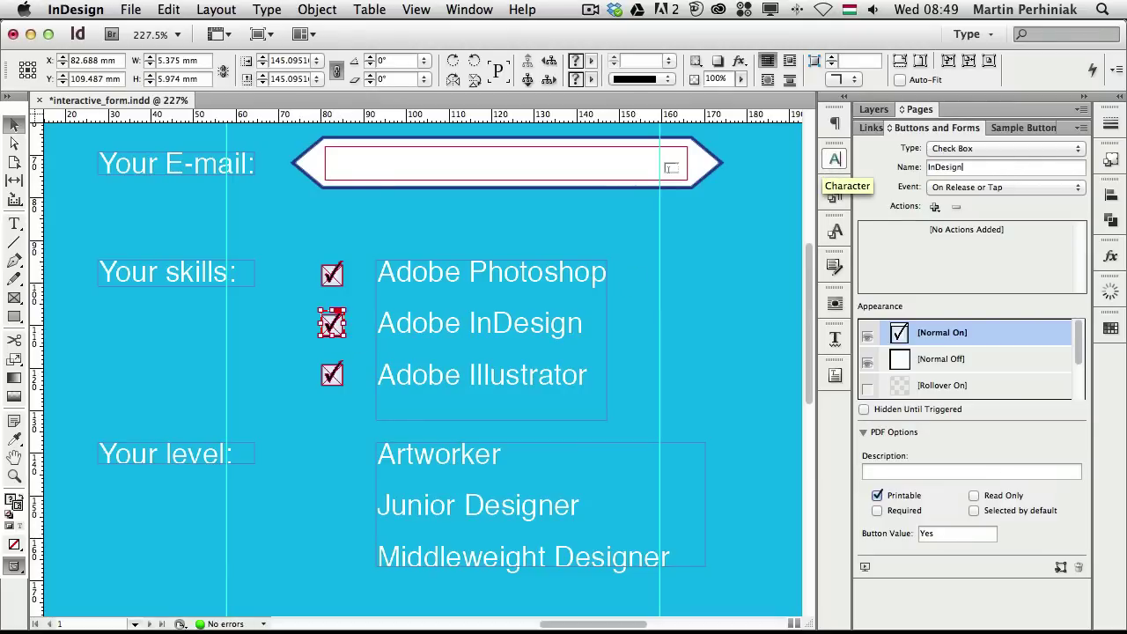
Rename C3 to 'Illustrator', then recheck and commit the 'Photoshop' name.
{"action": "left_click", "coordinate": [332, 374]}
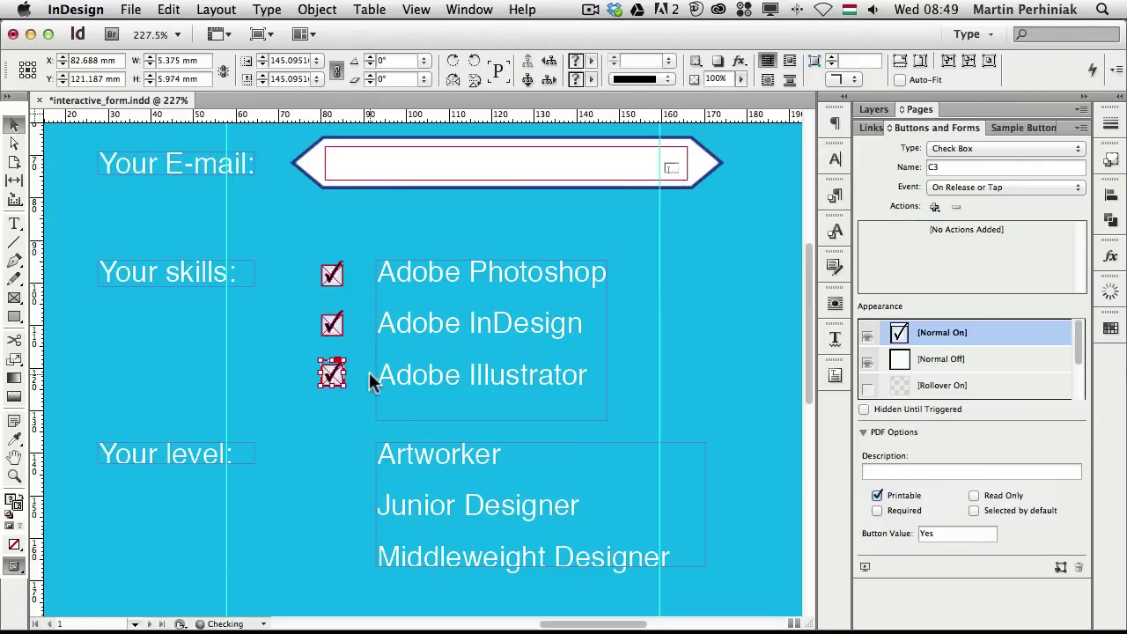
{"action": "double_click", "coordinate": [929, 167]}
{"action": "type", "text": "Illustrator"}
{"action": "left_click", "coordinate": [333, 319]}
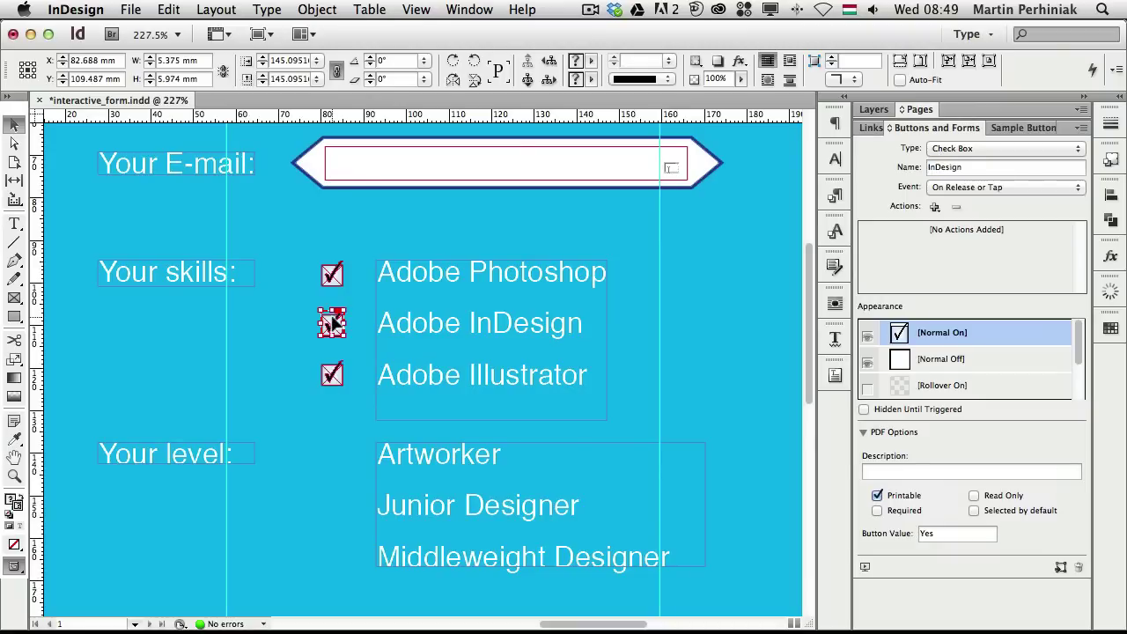
{"action": "left_click", "coordinate": [332, 273]}
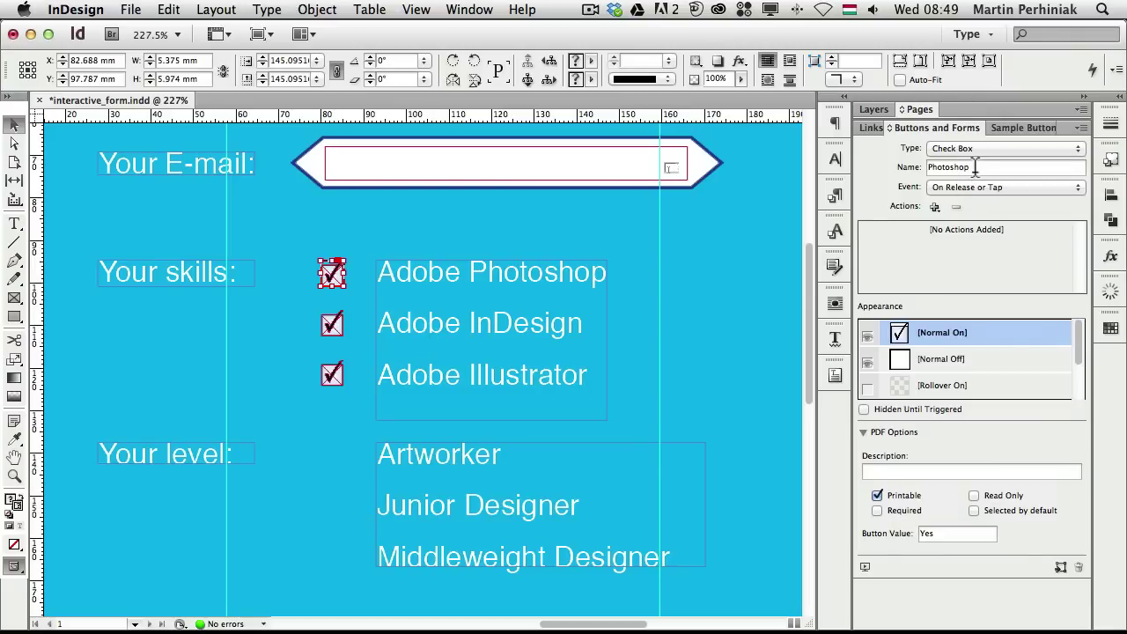
{"action": "left_click_drag", "start_coordinate": [972, 167], "coordinate": [904, 168]}
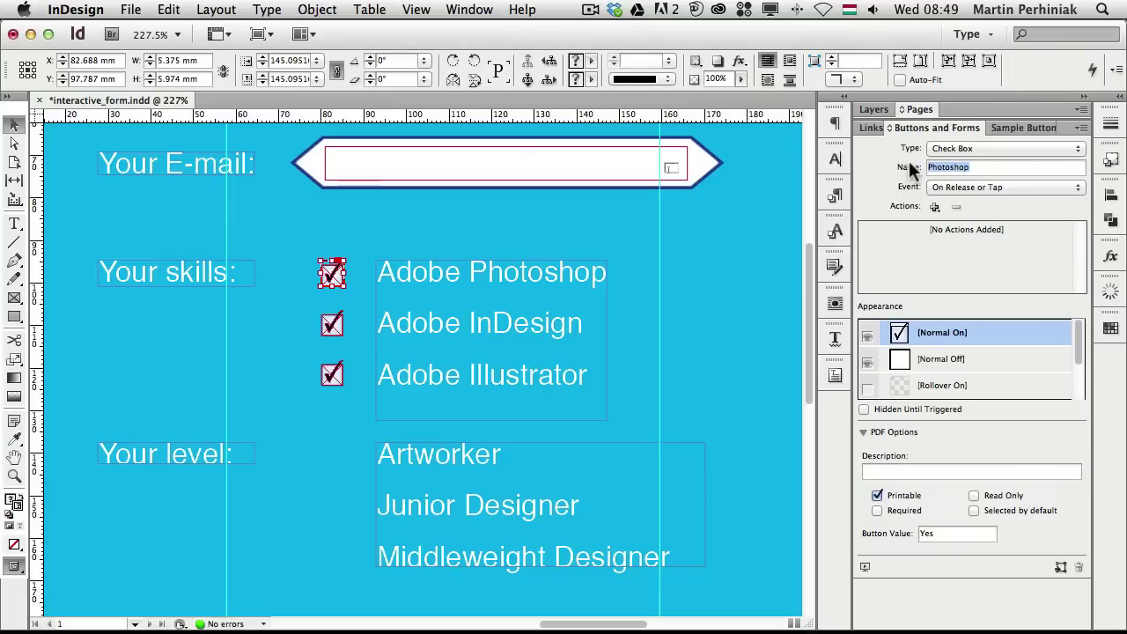
{"action": "key", "text": "Return"}
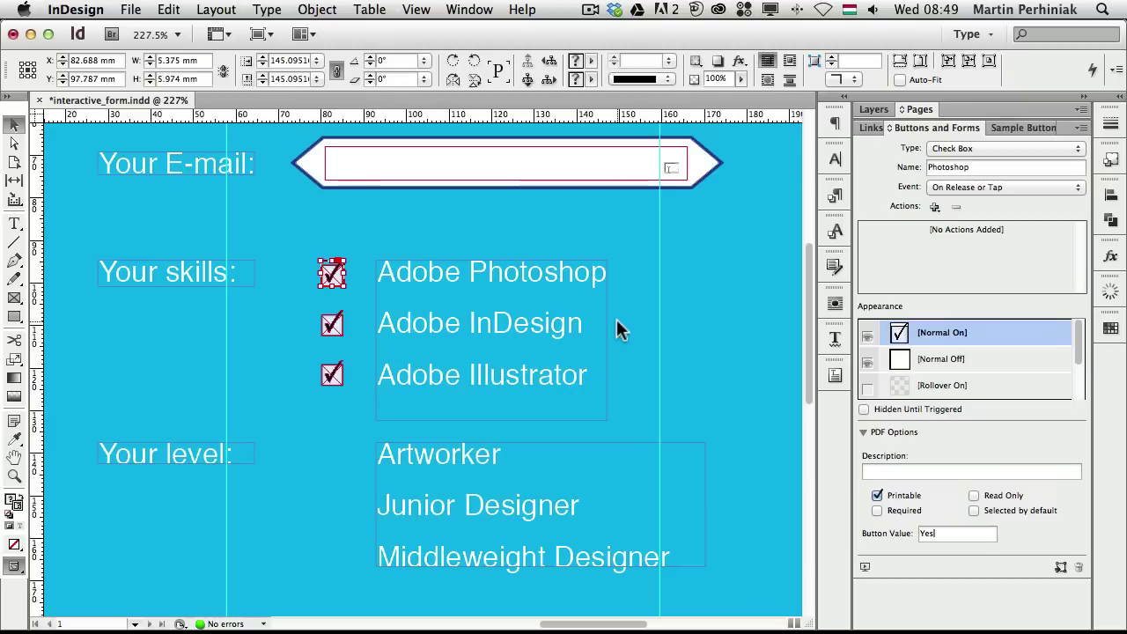
Set the Photoshop check box to [Normal Off] and view the page in Preview mode.
{"action": "left_click", "coordinate": [942, 357]}
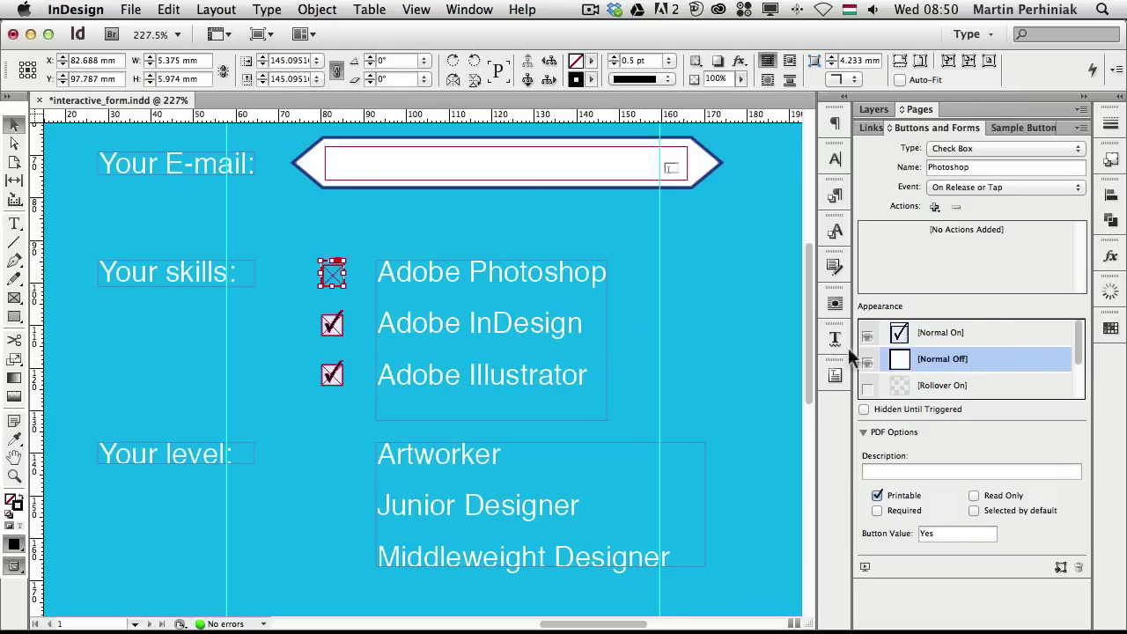
{"action": "key", "text": "w"}
{"action": "left_click", "coordinate": [281, 337]}
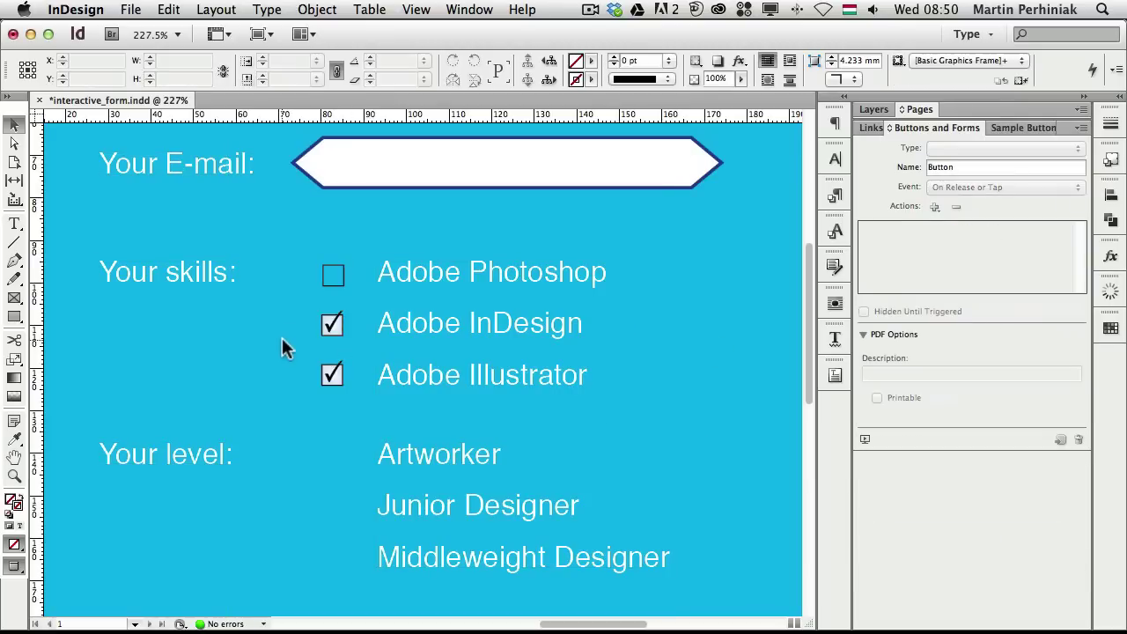
Set the InDesign and Illustrator check boxes to [Normal Off] so both appear unchecked.
{"action": "left_click", "coordinate": [352, 334]}
{"action": "left_click", "coordinate": [916, 359]}
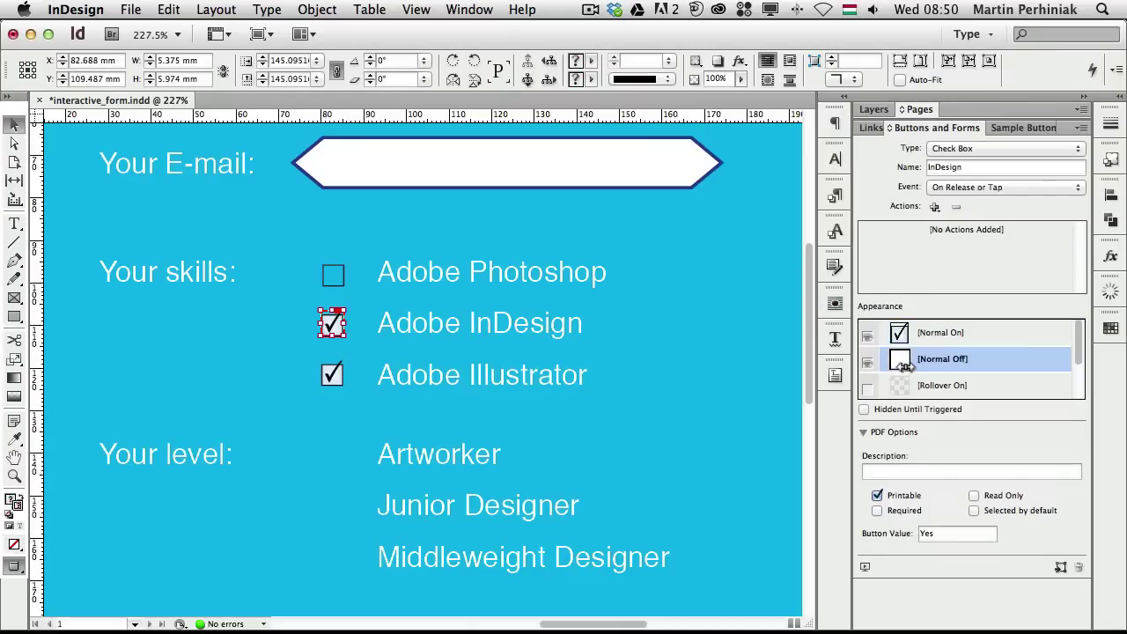
{"action": "left_click", "coordinate": [330, 377]}
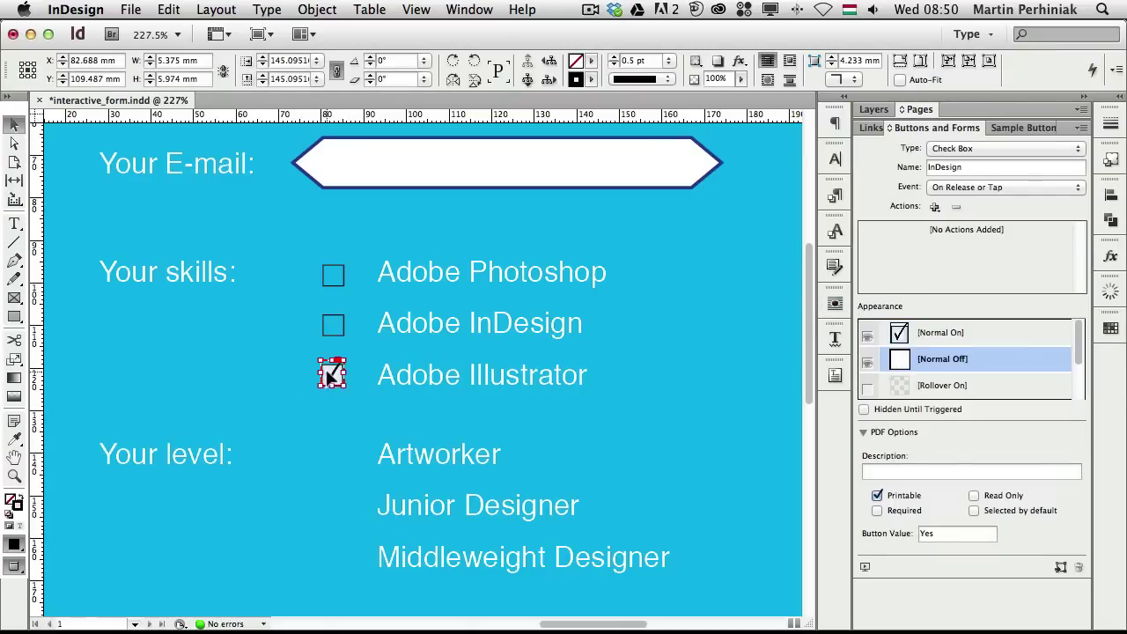
{"action": "left_click", "coordinate": [955, 361]}
{"action": "left_click", "coordinate": [292, 310]}
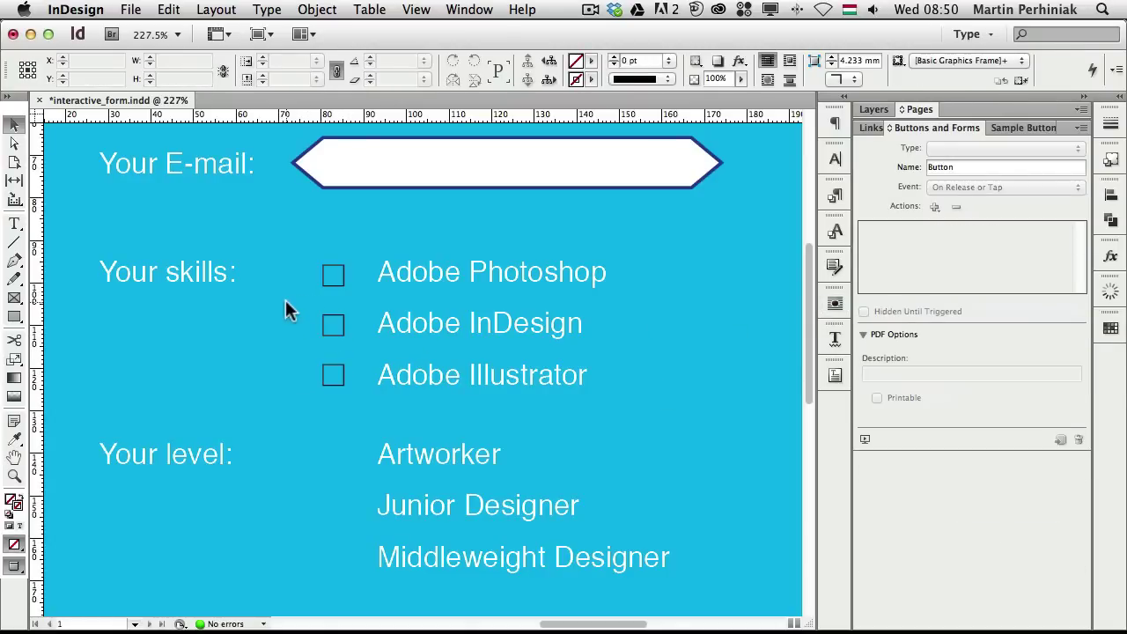
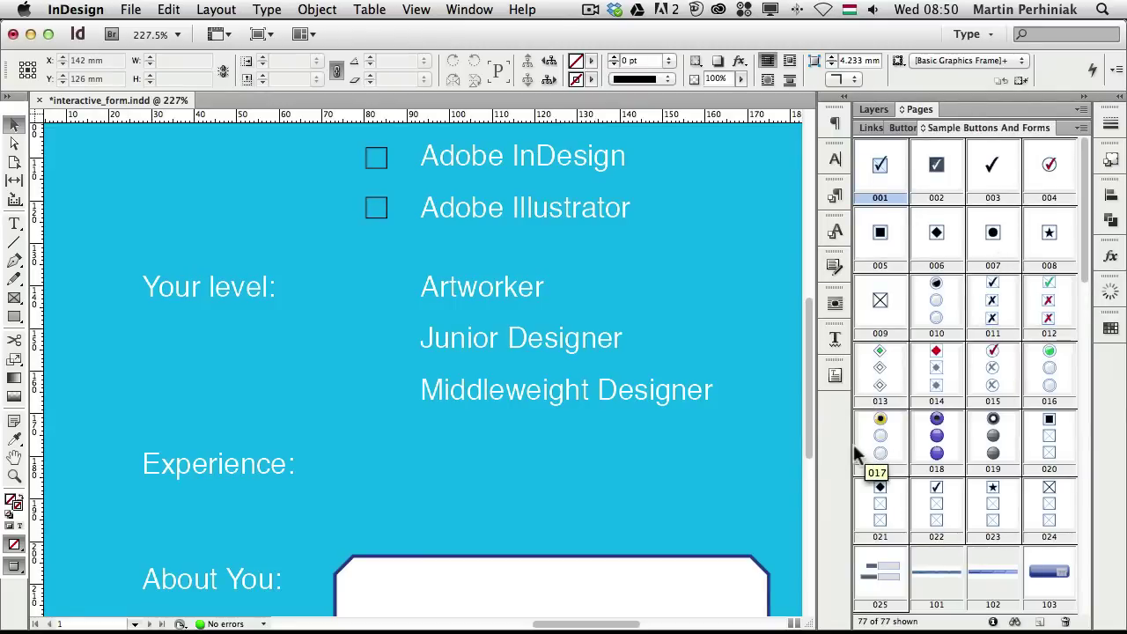
Place orange radio set 017 beside the three level options, scale it to 90%, and align each button.
{"action": "left_click_drag", "start_coordinate": [881, 433], "coordinate": [363, 346]}
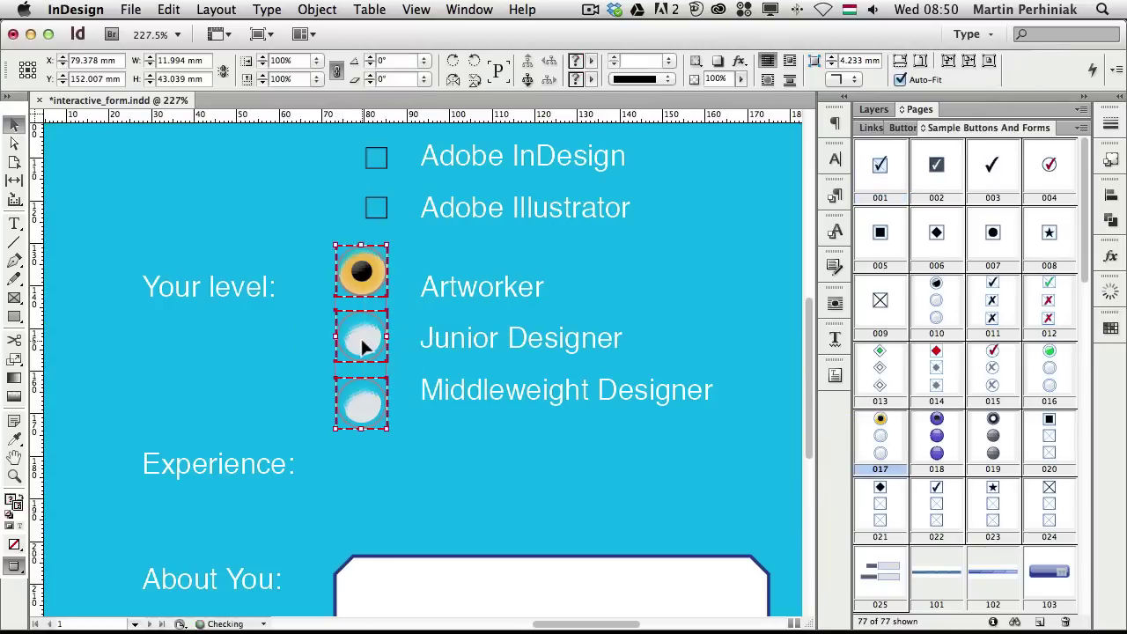
{"action": "left_click_drag", "start_coordinate": [387, 246], "coordinate": [389, 293]}
{"action": "left_click", "coordinate": [378, 335]}
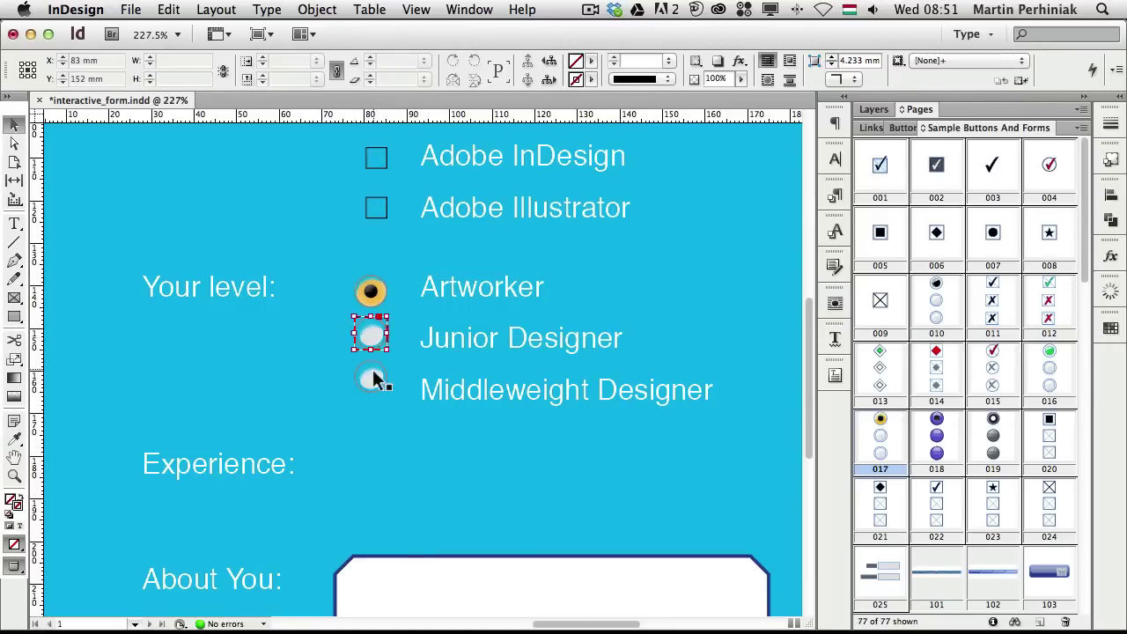
{"action": "left_click", "coordinate": [372, 379]}
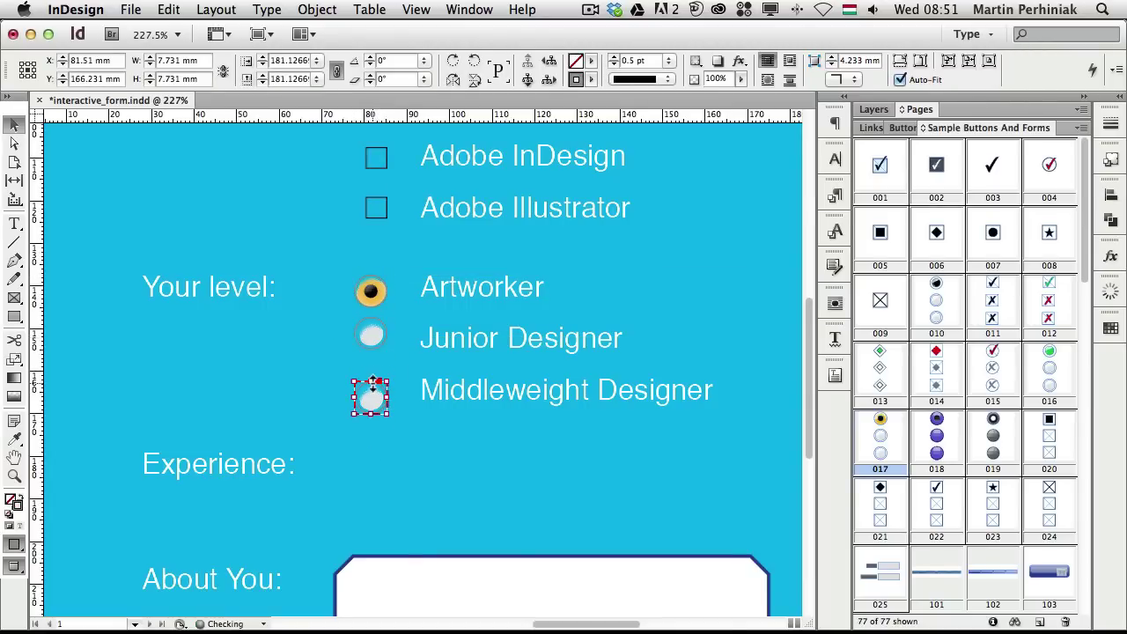
{"action": "left_click_drag", "start_coordinate": [373, 384], "coordinate": [410, 367]}
{"action": "left_click", "coordinate": [391, 331]}
{"action": "left_click", "coordinate": [428, 430]}
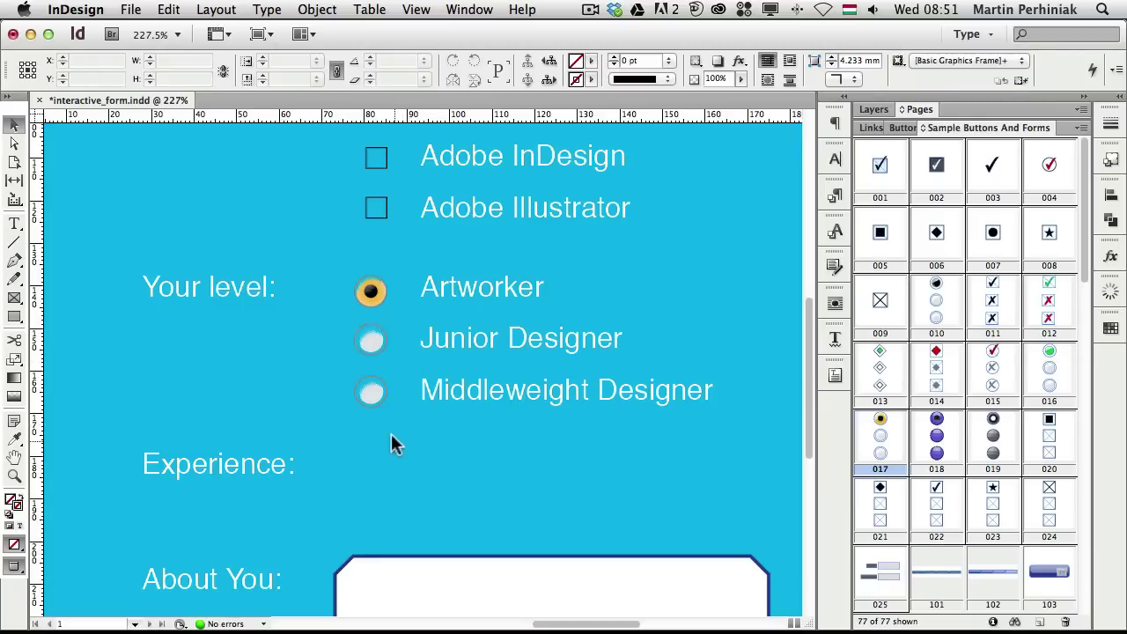
{"action": "left_click", "coordinate": [370, 293]}
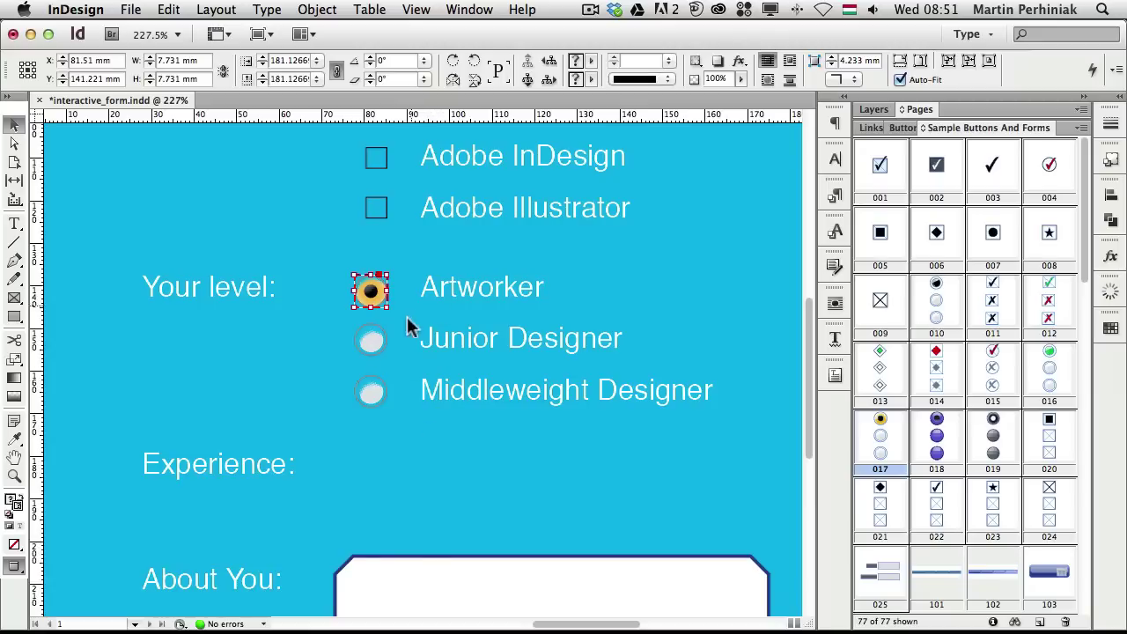
Rename the Artworker, Junior Designer and Middleweight Designer radio buttons to Level.
{"action": "left_click", "coordinate": [903, 128]}
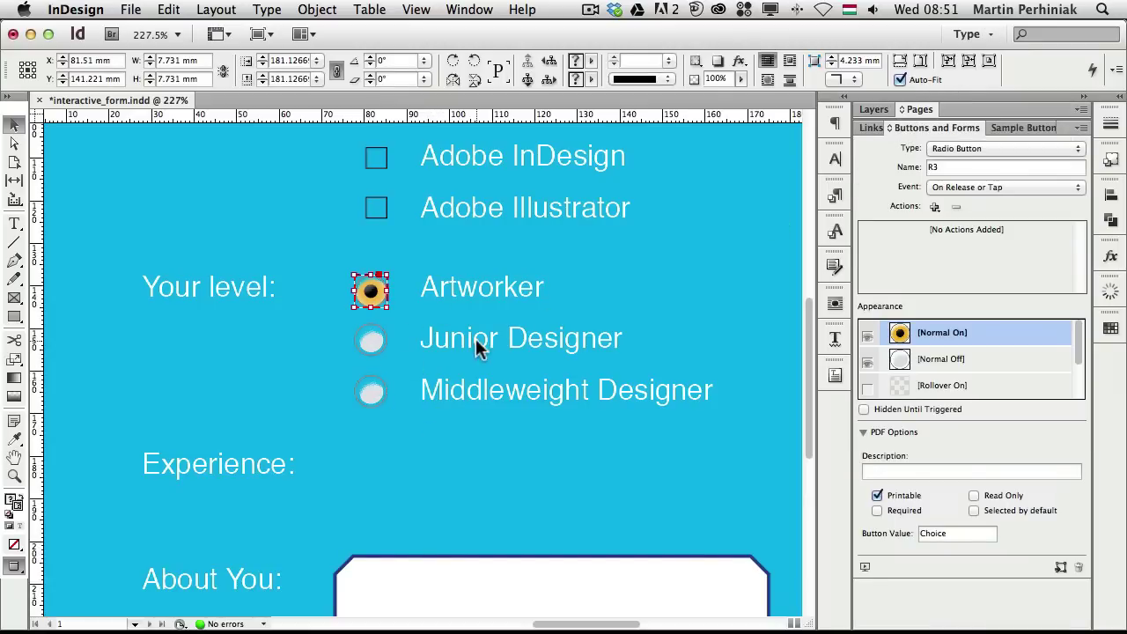
{"action": "left_click", "coordinate": [371, 345]}
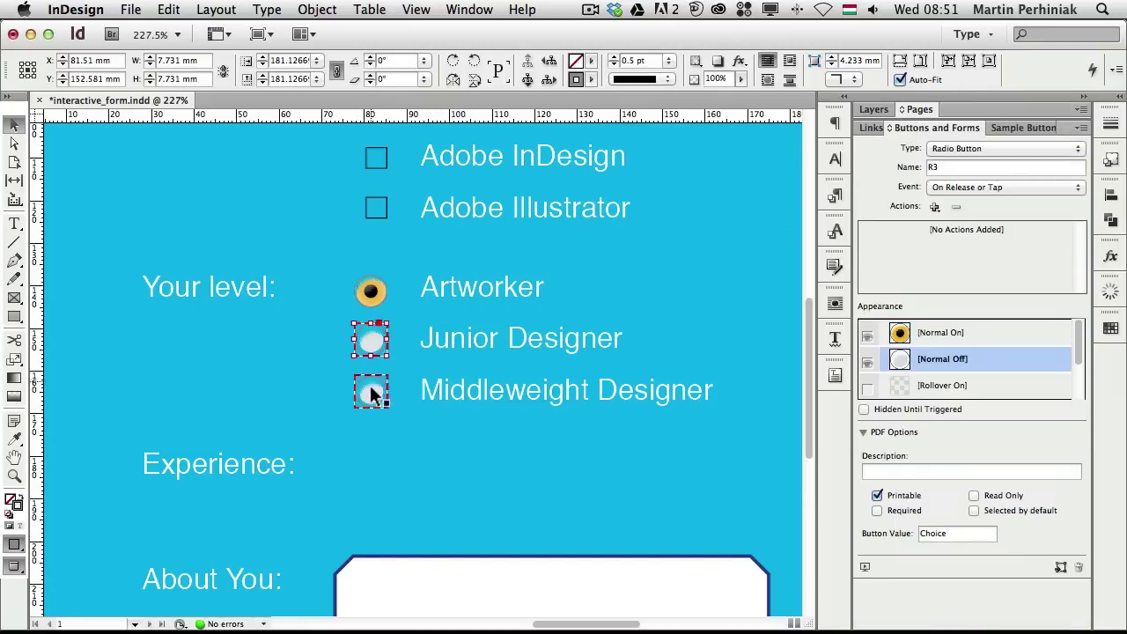
{"action": "left_click", "coordinate": [373, 390]}
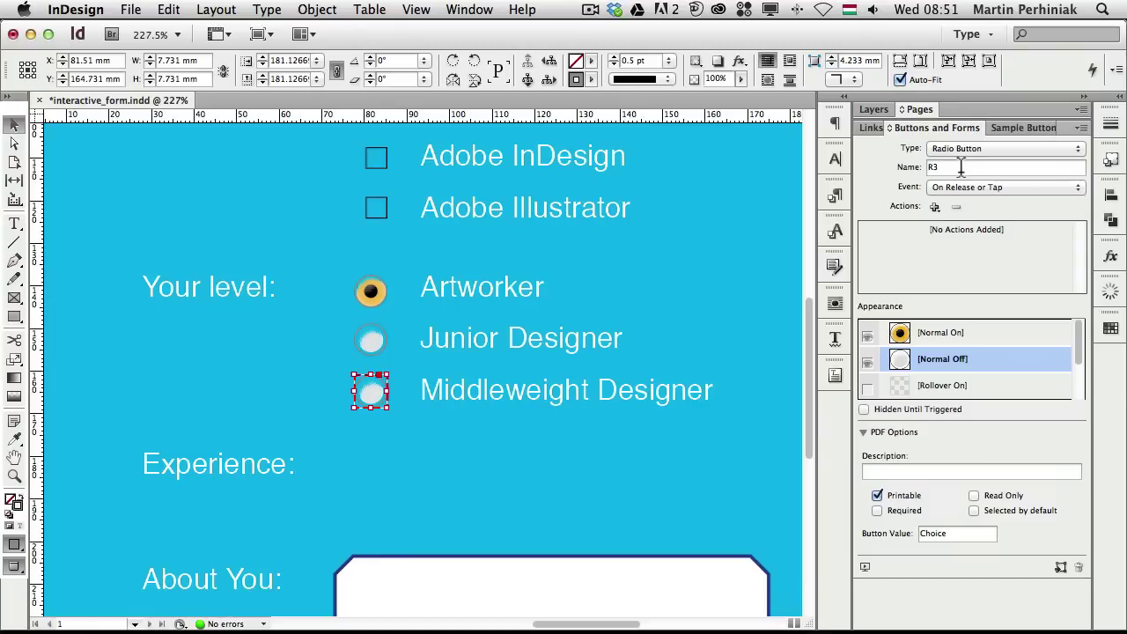
{"action": "left_click", "coordinate": [371, 292]}
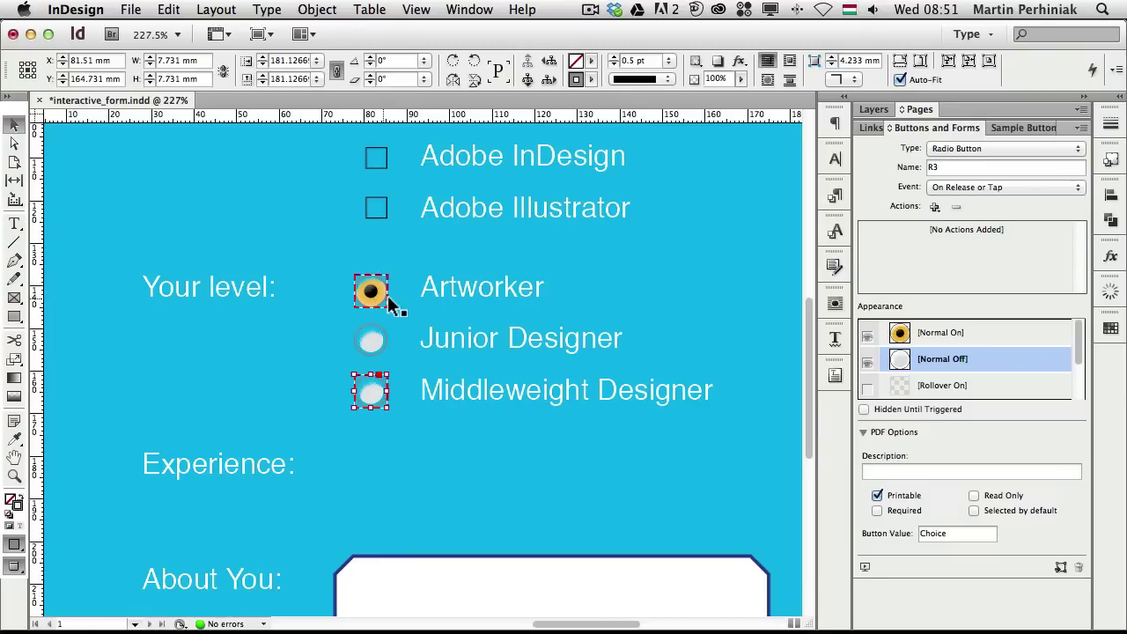
{"action": "double_click", "coordinate": [932, 167]}
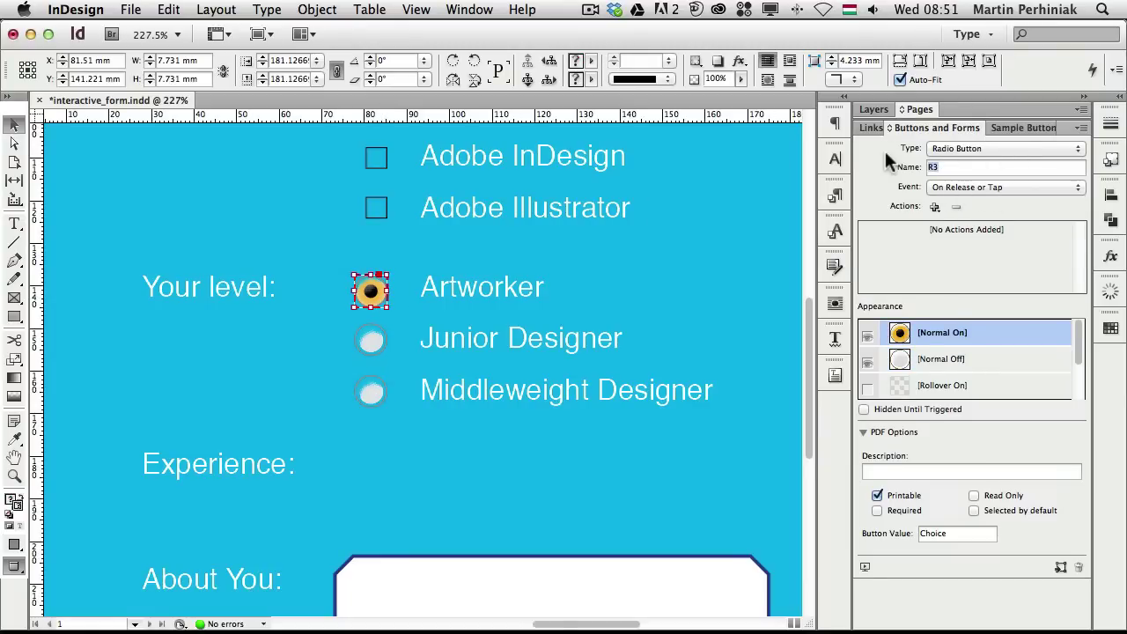
{"action": "type", "text": "Level"}
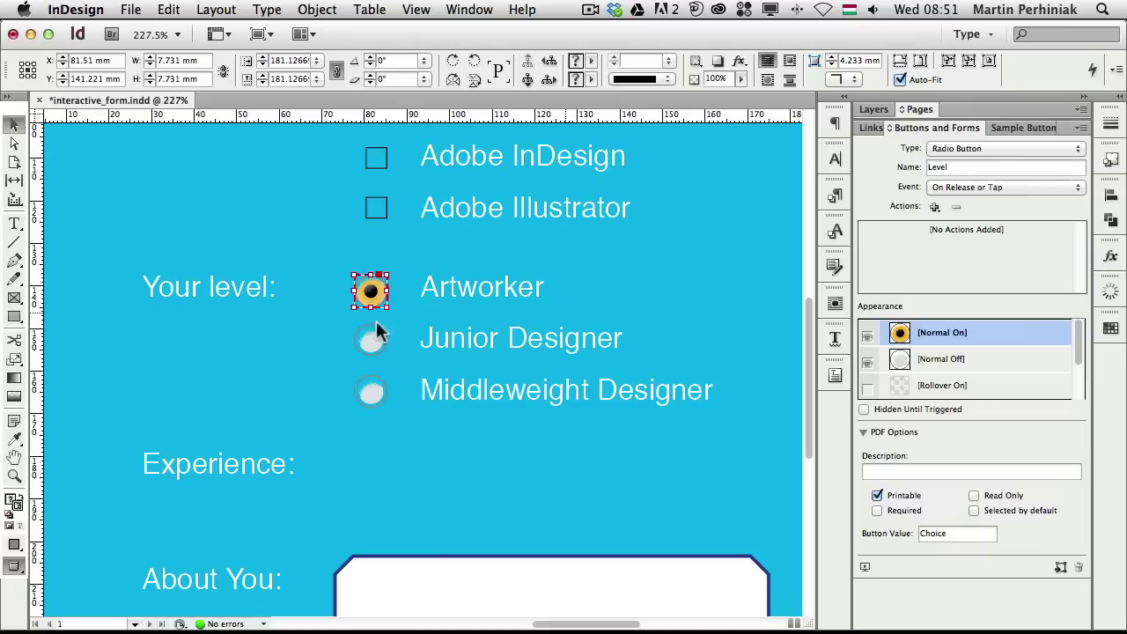
{"action": "left_click", "coordinate": [371, 340]}
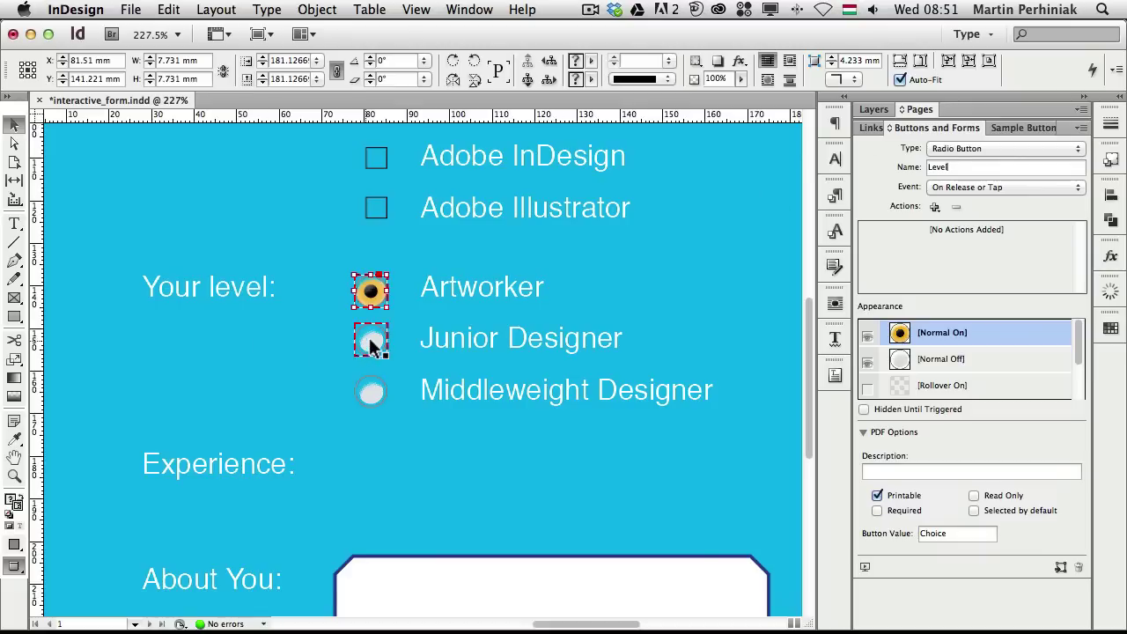
{"action": "double_click", "coordinate": [954, 166]}
{"action": "type", "text": "Level"}
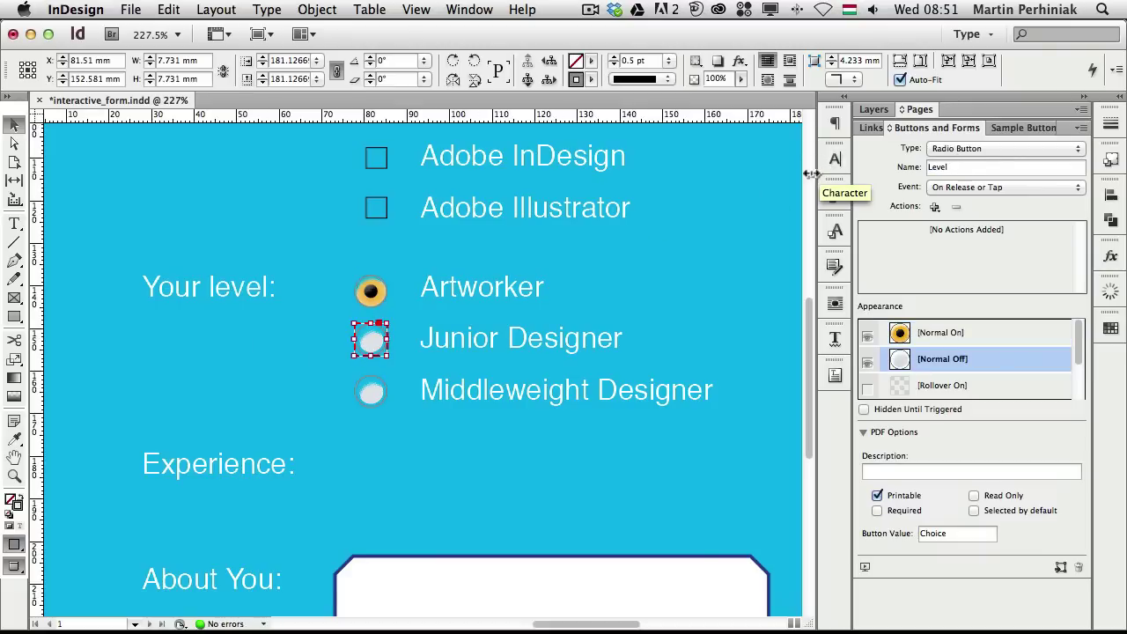
{"action": "left_click", "coordinate": [371, 390]}
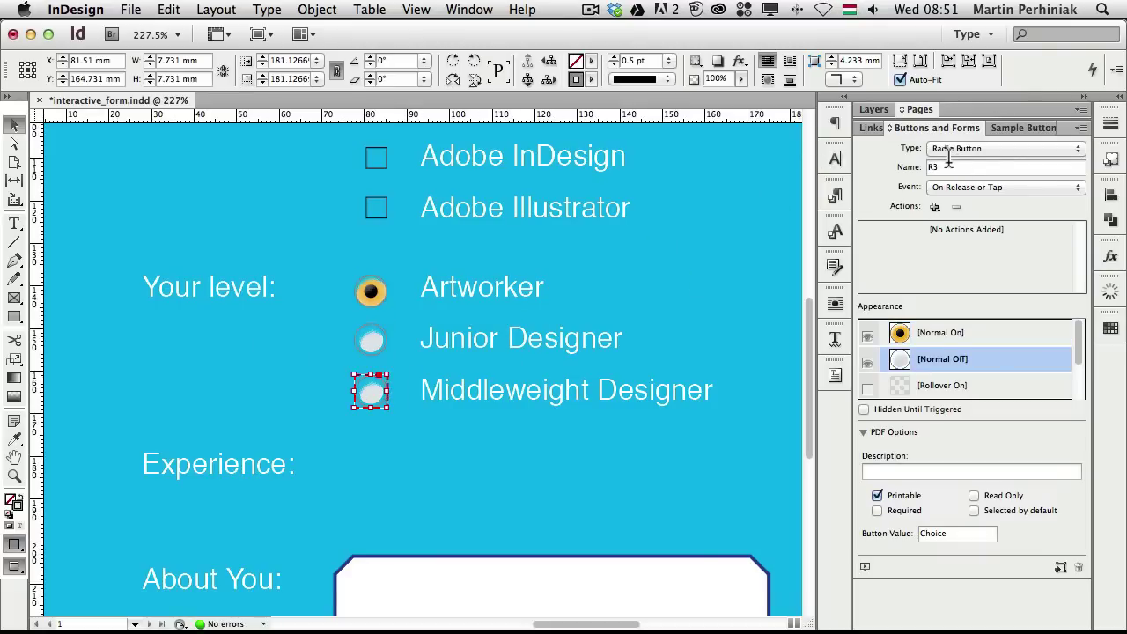
{"action": "double_click", "coordinate": [933, 167]}
{"action": "type", "text": "Level"}
Give the Middleweight, Junior and Artworker radio buttons distinct Button Values.
{"action": "left_click_drag", "start_coordinate": [953, 535], "coordinate": [906, 533]}
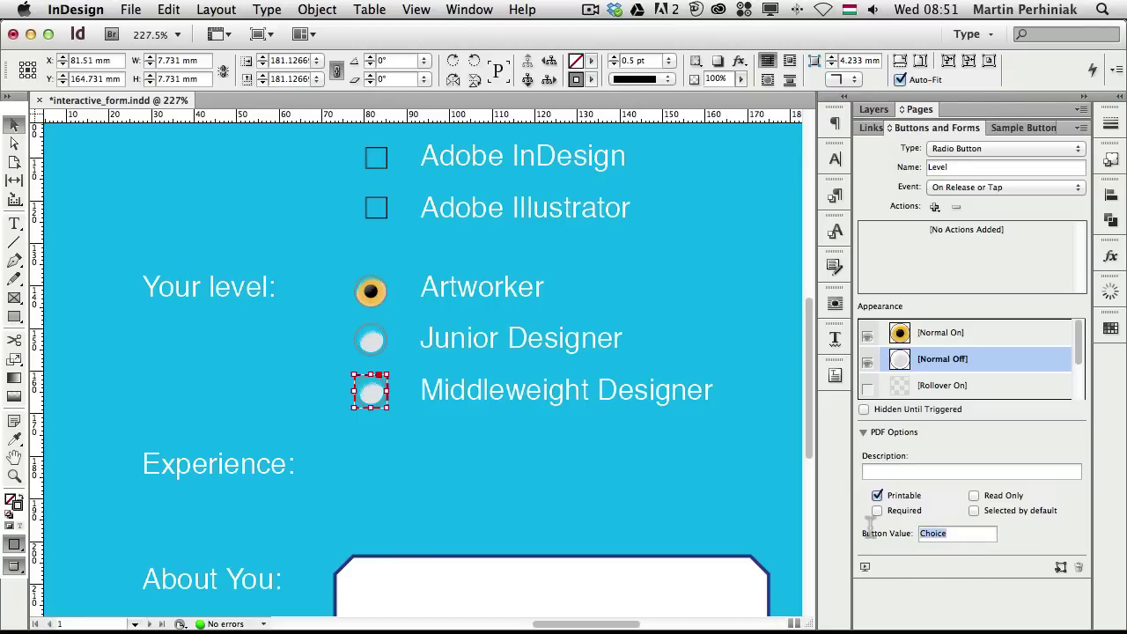
{"action": "type", "text": "Middleweight"}
{"action": "left_click", "coordinate": [371, 338]}
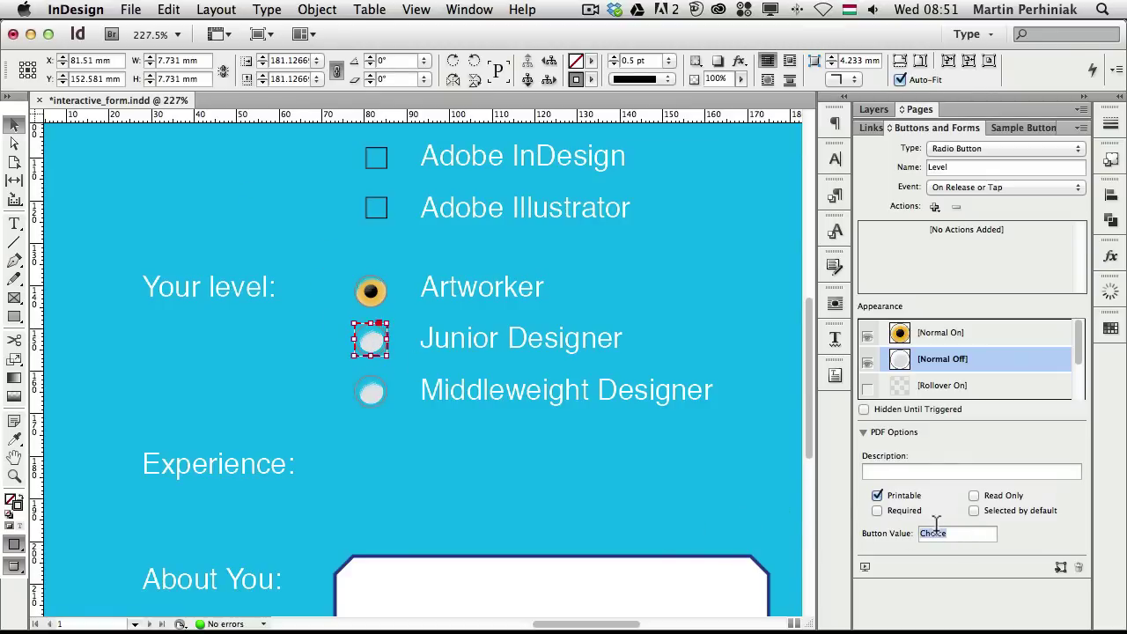
{"action": "type", "text": "Junior"}
{"action": "left_click", "coordinate": [371, 291]}
{"action": "left_click_drag", "start_coordinate": [957, 530], "coordinate": [885, 533]}
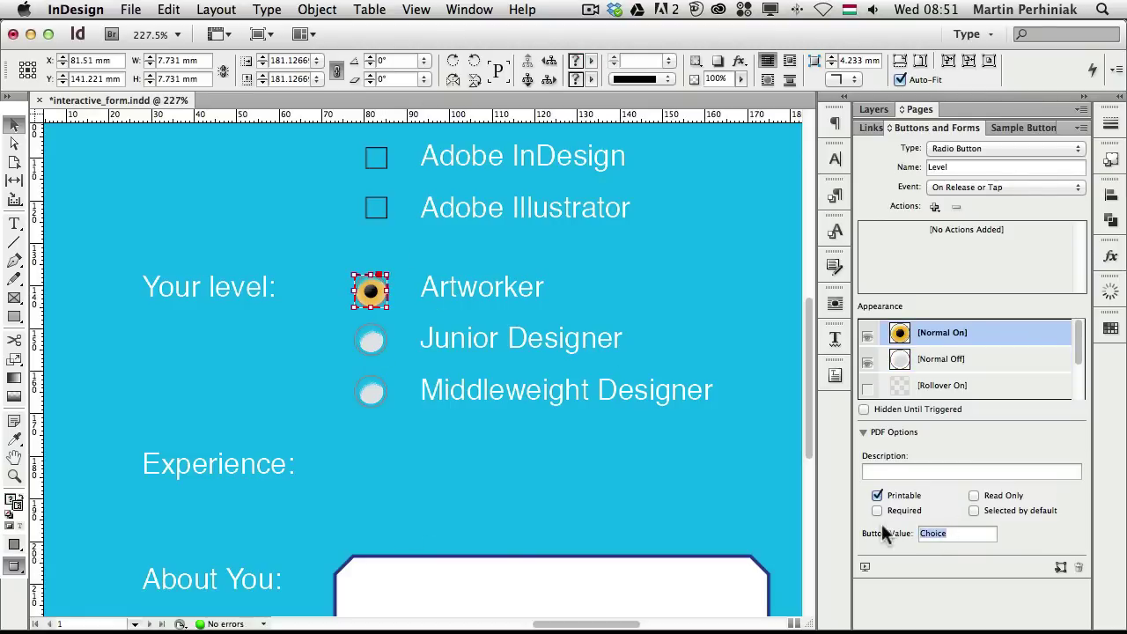
{"action": "type", "text": "Ar"}
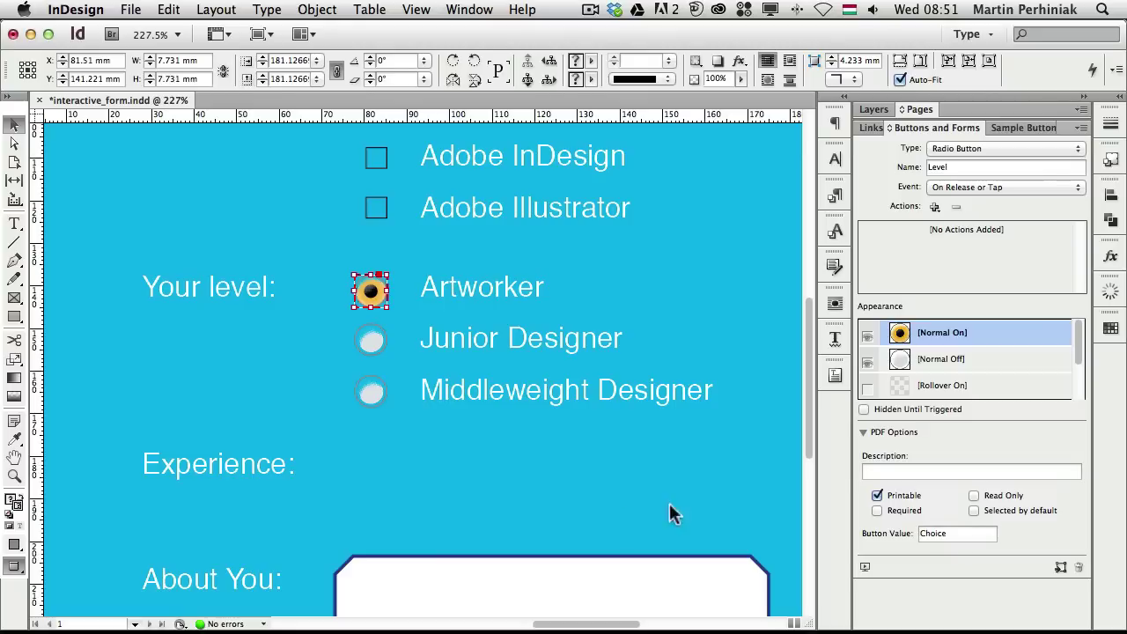
{"action": "left_click", "coordinate": [466, 461]}
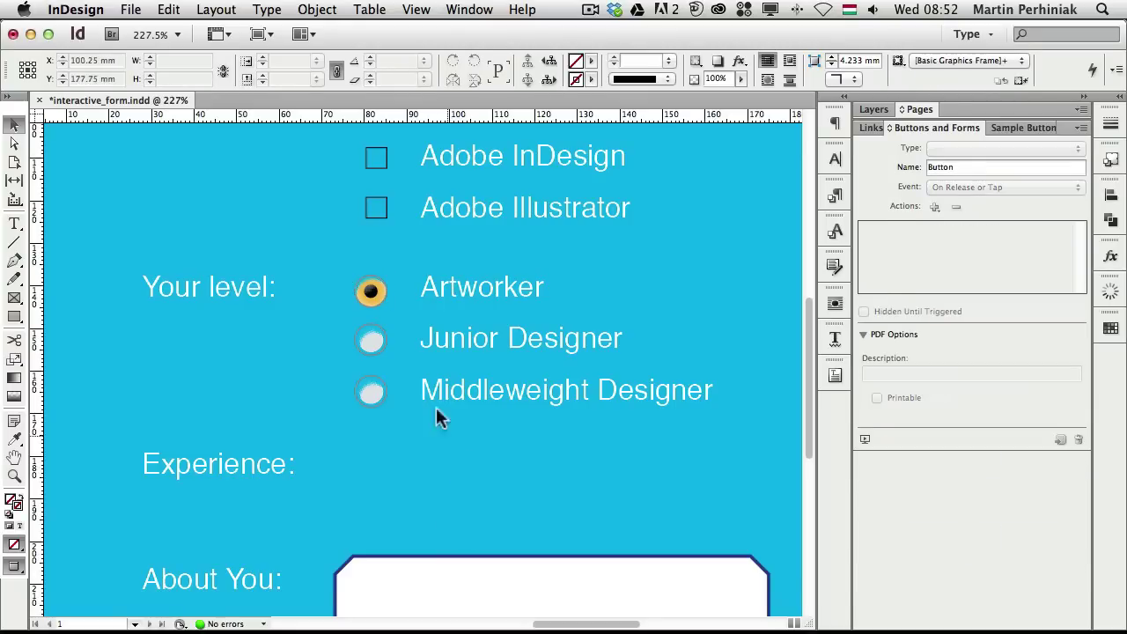
{"action": "left_click", "coordinate": [367, 333]}
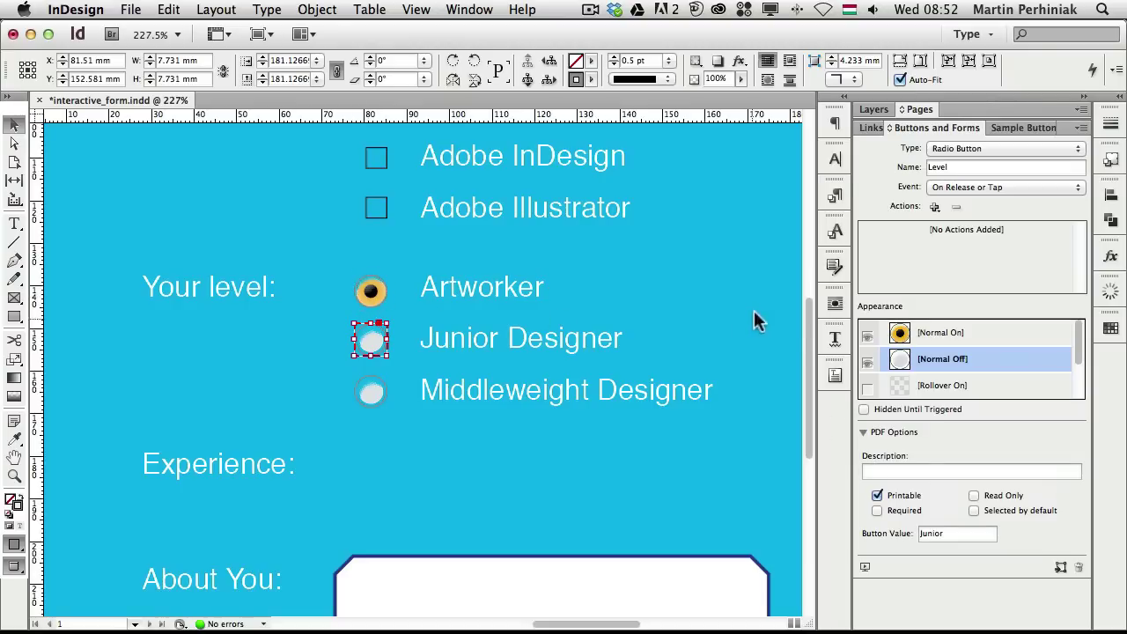
{"action": "left_click", "coordinate": [951, 336]}
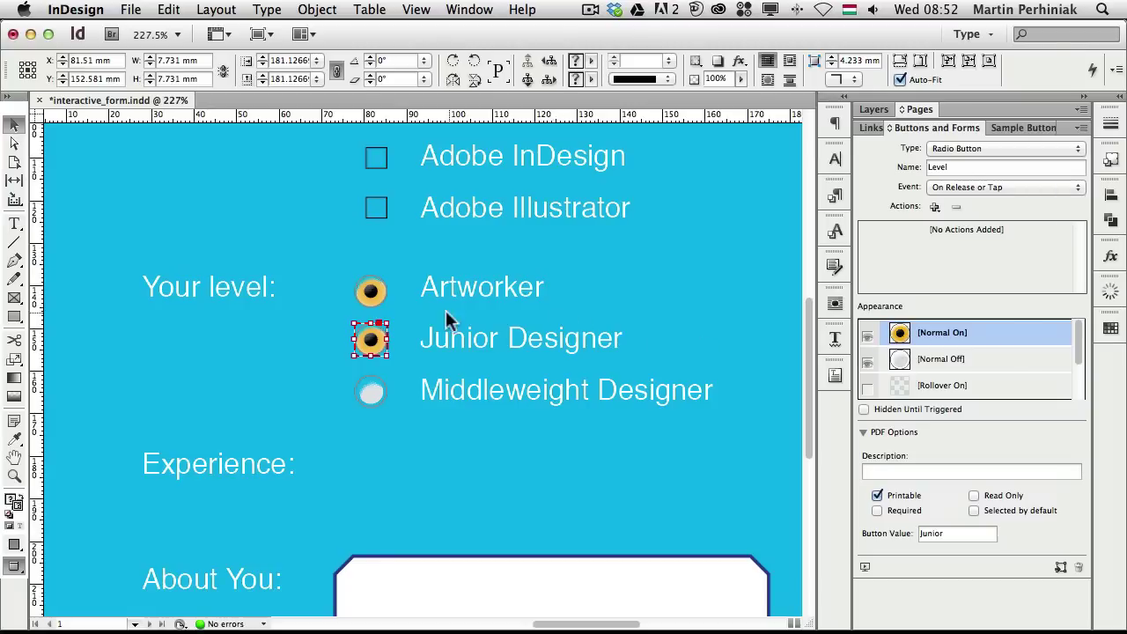
{"action": "left_click", "coordinate": [386, 289]}
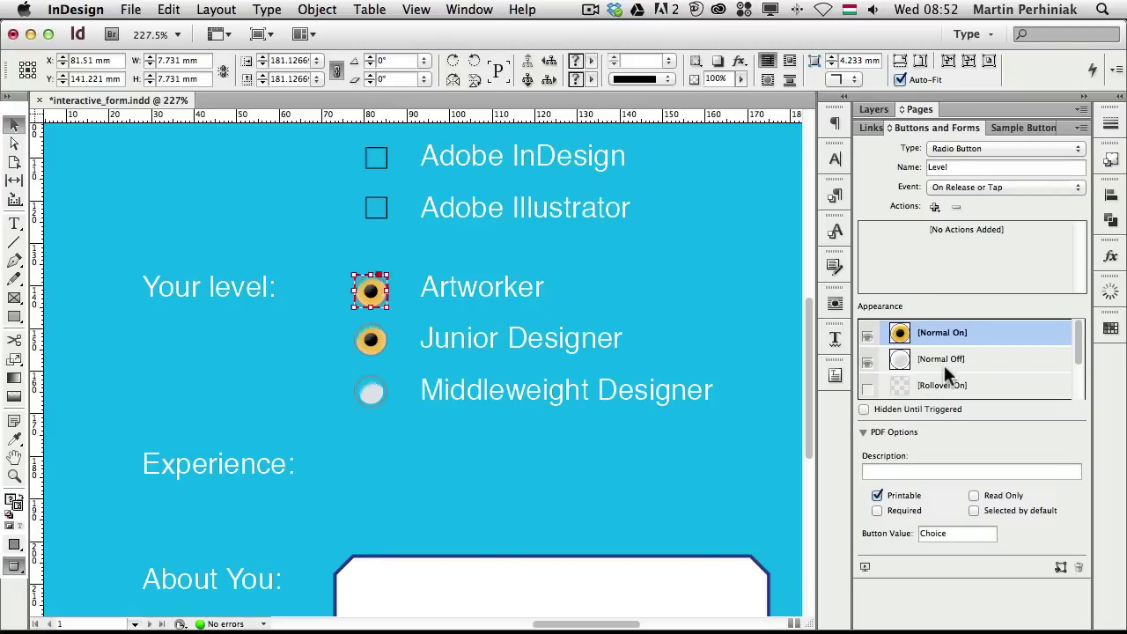
{"action": "left_click", "coordinate": [946, 359]}
{"action": "left_click", "coordinate": [370, 340]}
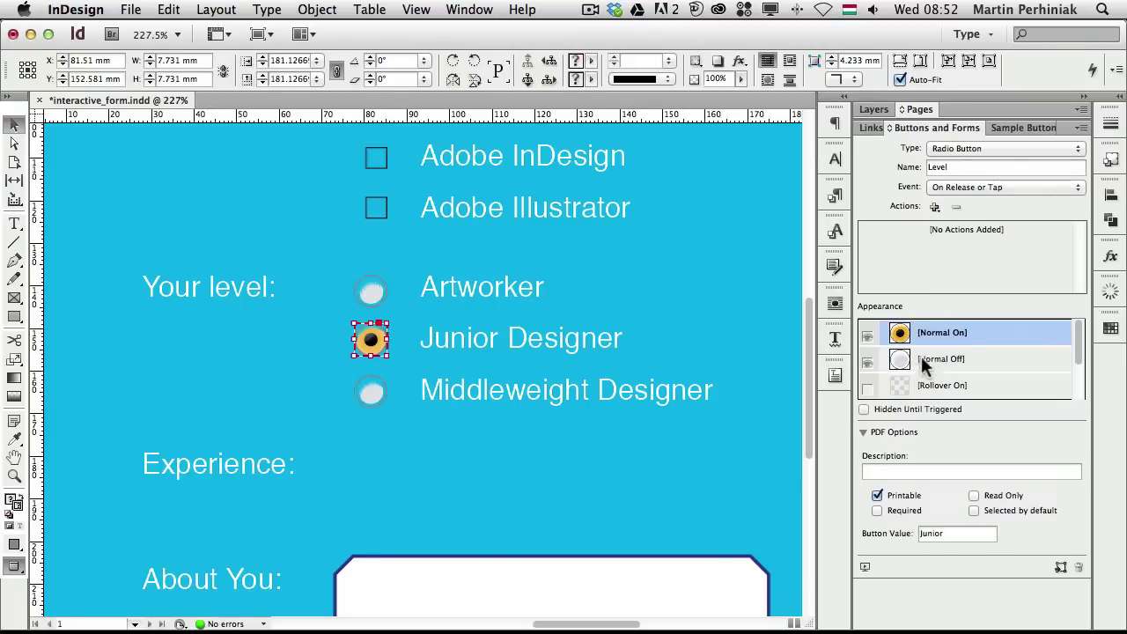
{"action": "left_click", "coordinate": [922, 361]}
{"action": "left_click", "coordinate": [371, 289]}
{"action": "left_click", "coordinate": [968, 338]}
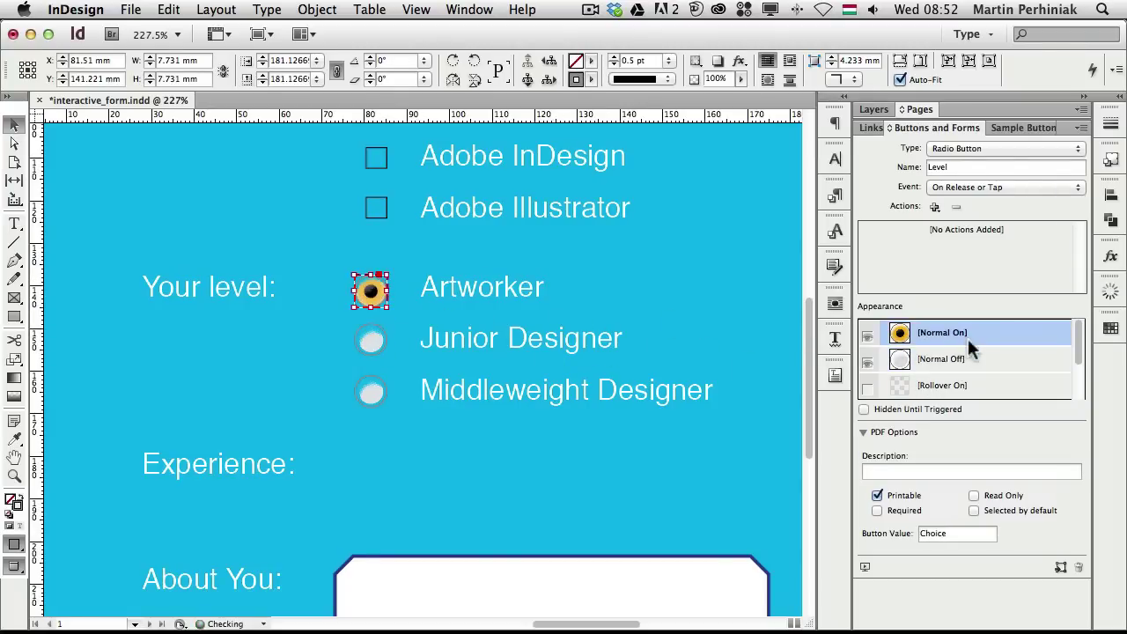
{"action": "left_click_drag", "start_coordinate": [448, 460], "coordinate": [423, 323]}
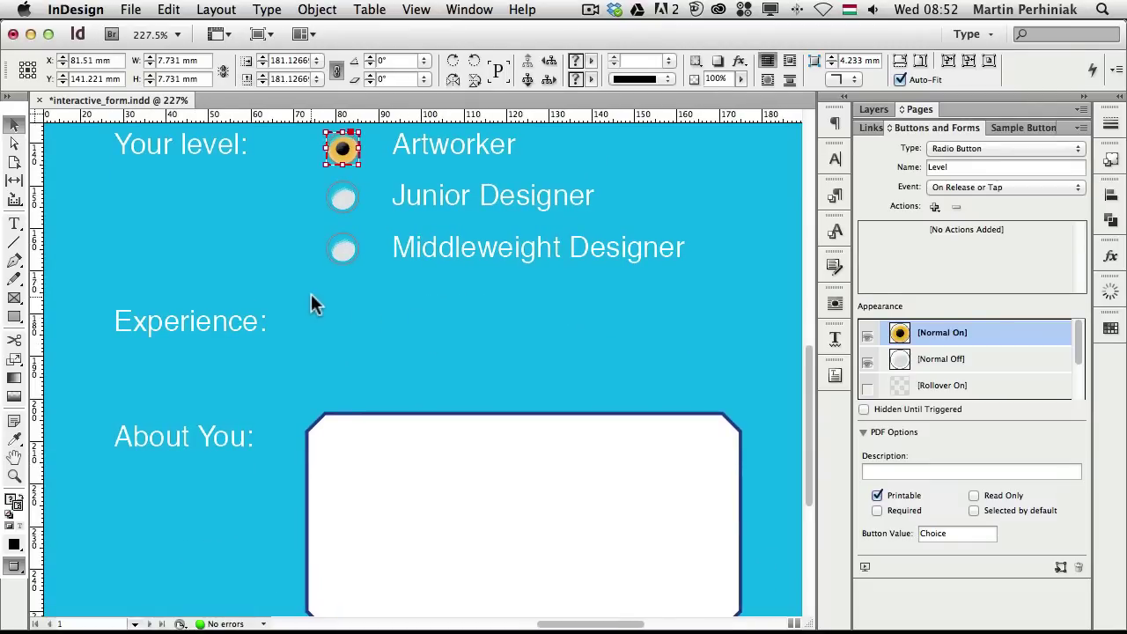
{"action": "left_click", "coordinate": [1017, 128]}
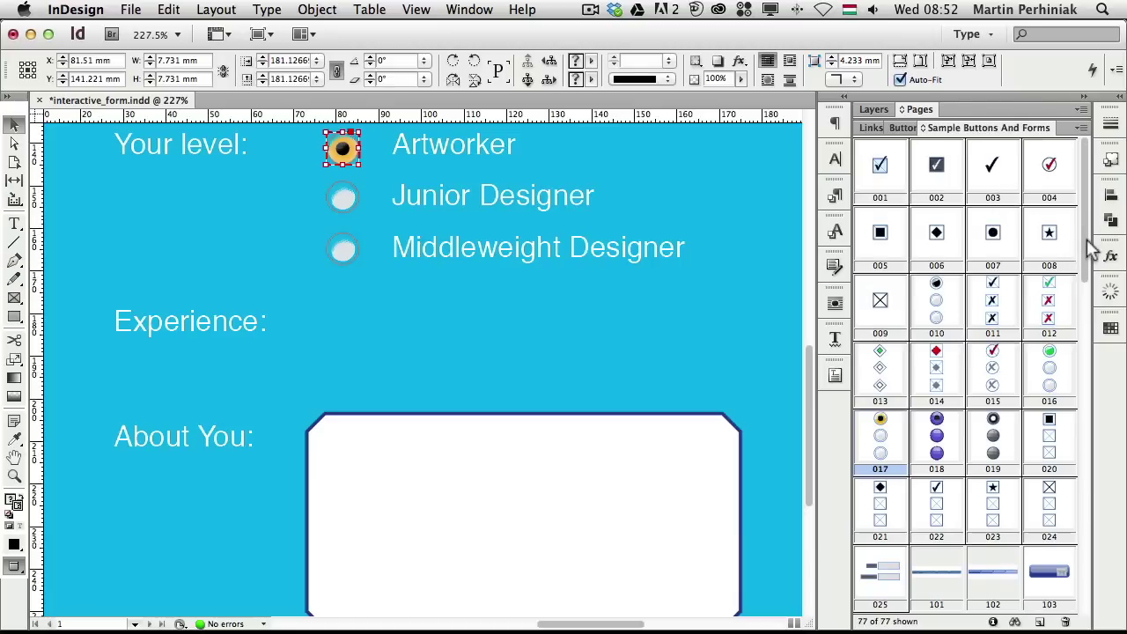
Place the sample Day/Month date fields beside Experience, then delete both labels and the Day field.
{"action": "scroll", "coordinate": [1089, 242], "scroll_direction": "down", "scroll_amount": 1}
{"action": "scroll", "coordinate": [1089, 308], "scroll_direction": "down", "scroll_amount": 4}
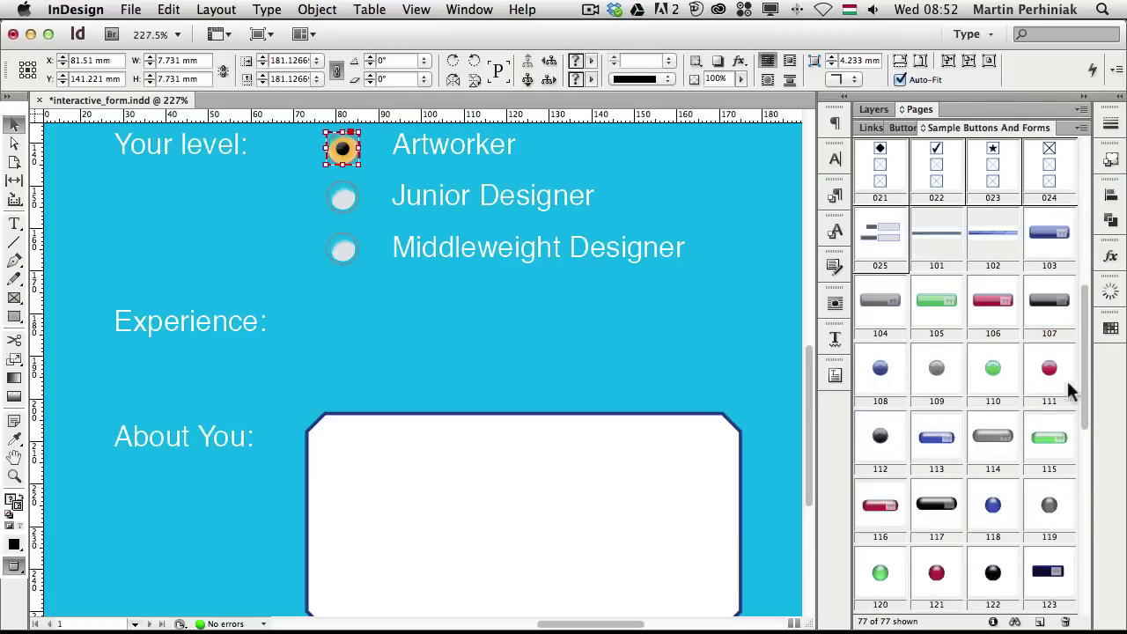
{"action": "left_click", "coordinate": [881, 236]}
{"action": "left_click_drag", "start_coordinate": [898, 233], "coordinate": [602, 305]}
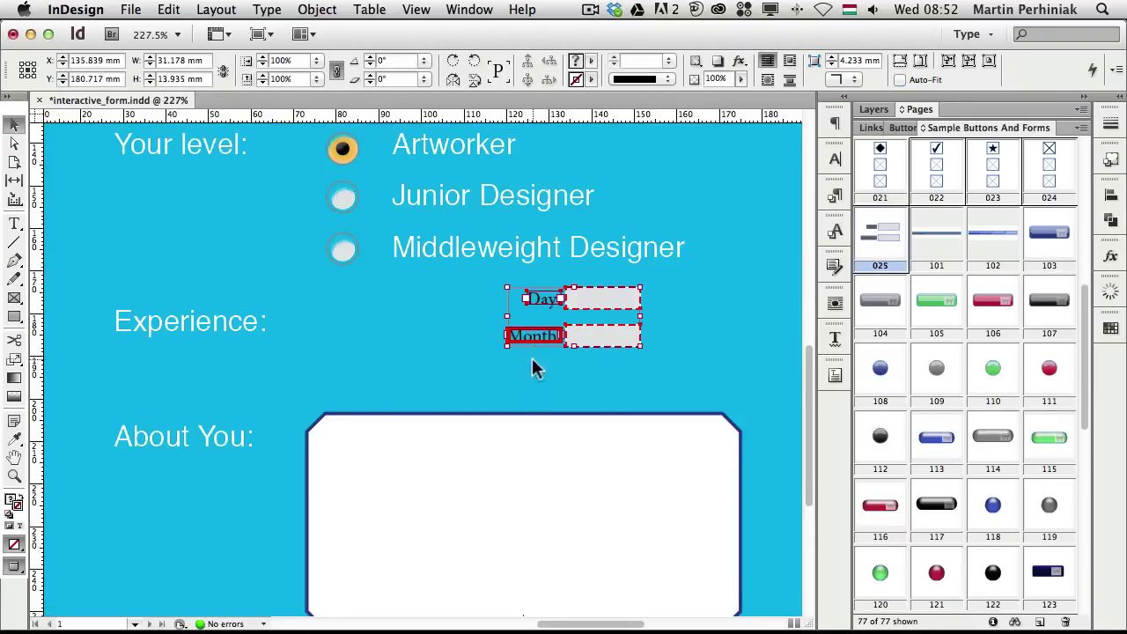
{"action": "left_click", "coordinate": [533, 366]}
{"action": "left_click", "coordinate": [534, 342]}
{"action": "key", "text": "Delete"}
{"action": "left_click", "coordinate": [541, 297]}
{"action": "key", "text": "Delete"}
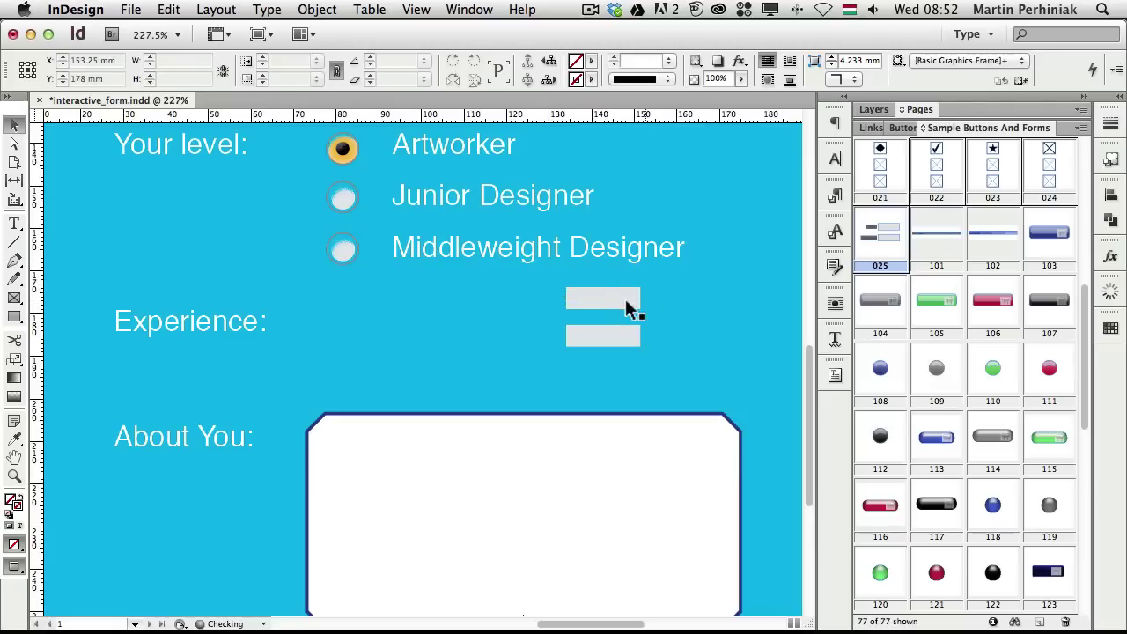
{"action": "left_click", "coordinate": [625, 299]}
{"action": "key", "text": "Delete"}
Widen the remaining grey field to about 58 mm and move it beside Experience.
{"action": "left_click", "coordinate": [627, 334]}
{"action": "left_click_drag", "start_coordinate": [640, 325], "coordinate": [766, 316]}
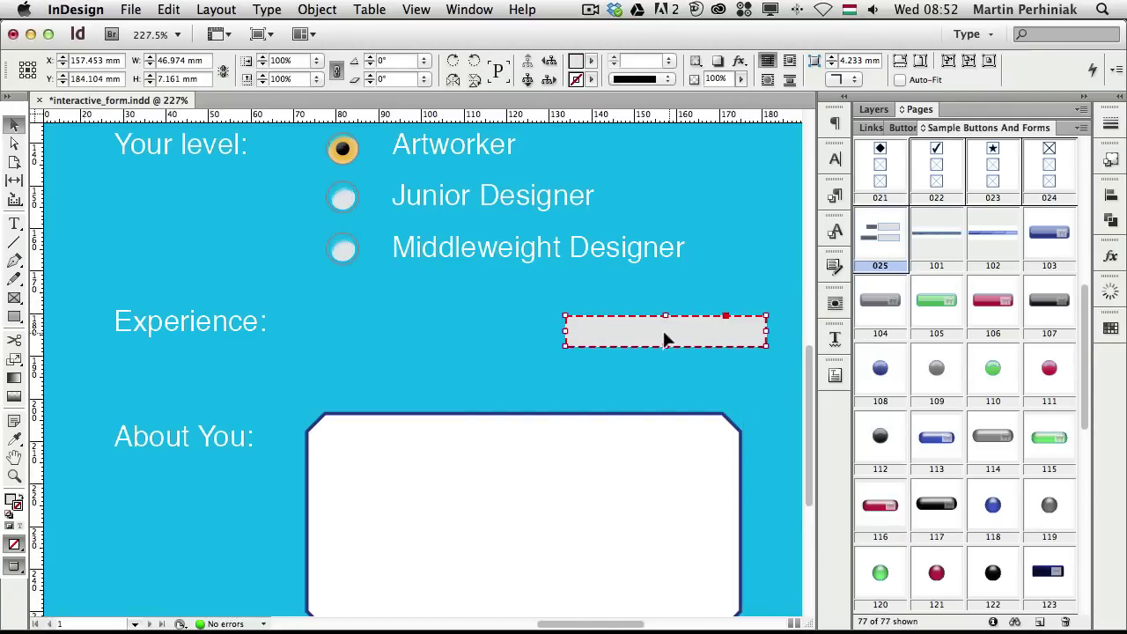
{"action": "left_click_drag", "start_coordinate": [662, 331], "coordinate": [422, 321]}
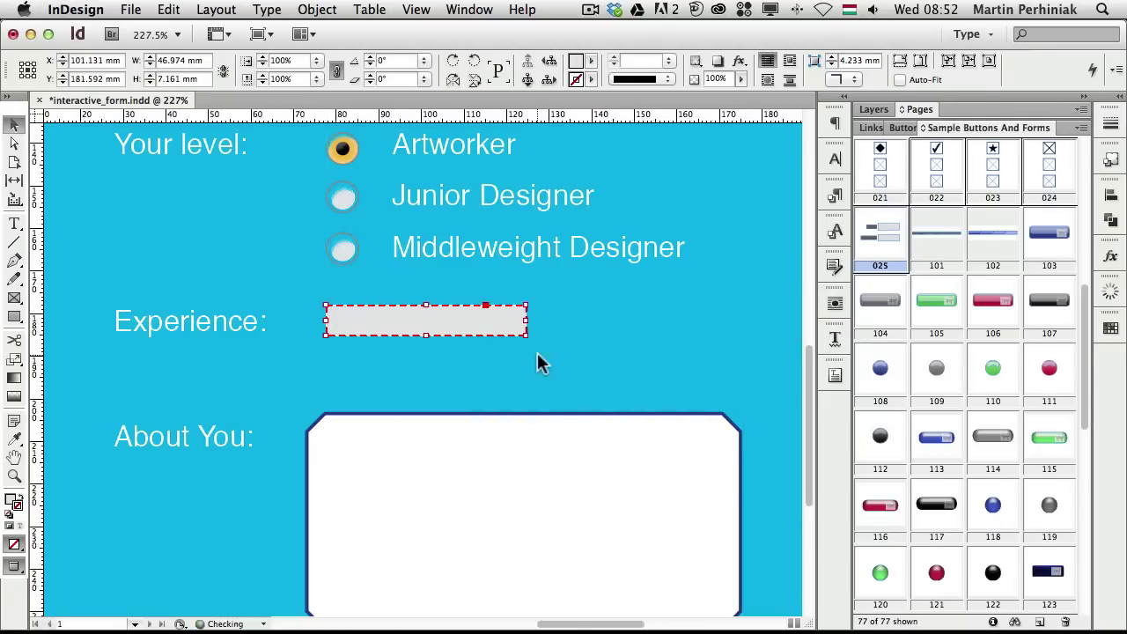
{"action": "left_click_drag", "start_coordinate": [527, 335], "coordinate": [573, 347]}
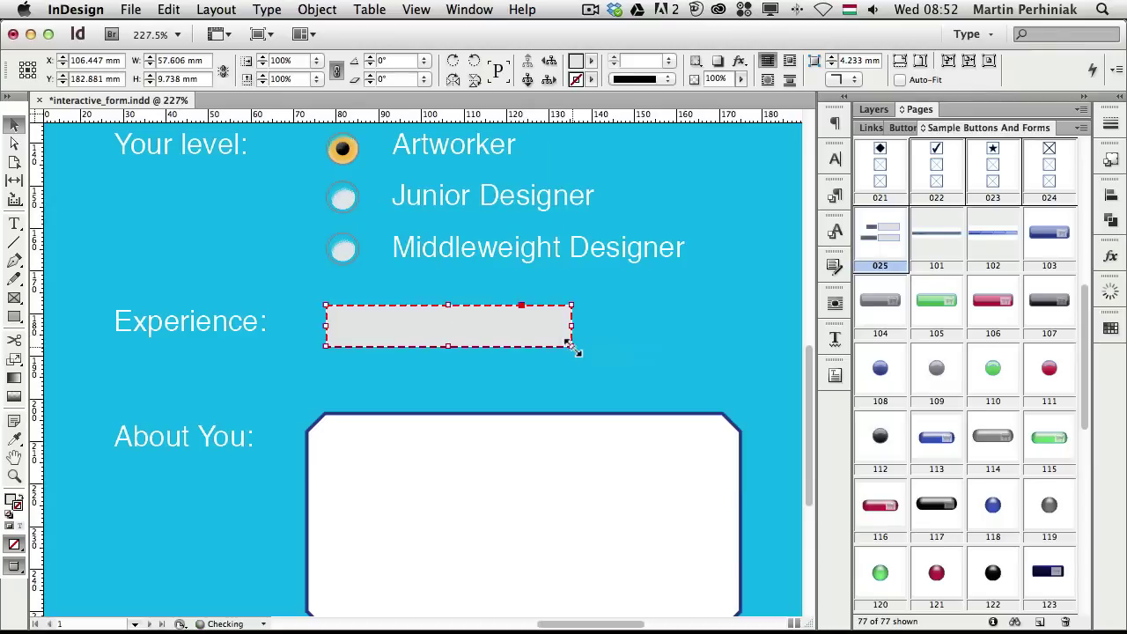
Give the Experience field a 2 pt navy stroke and shift it slightly left.
{"action": "left_click", "coordinate": [589, 80]}
{"action": "scroll", "coordinate": [660, 167], "scroll_direction": "down", "scroll_amount": 2}
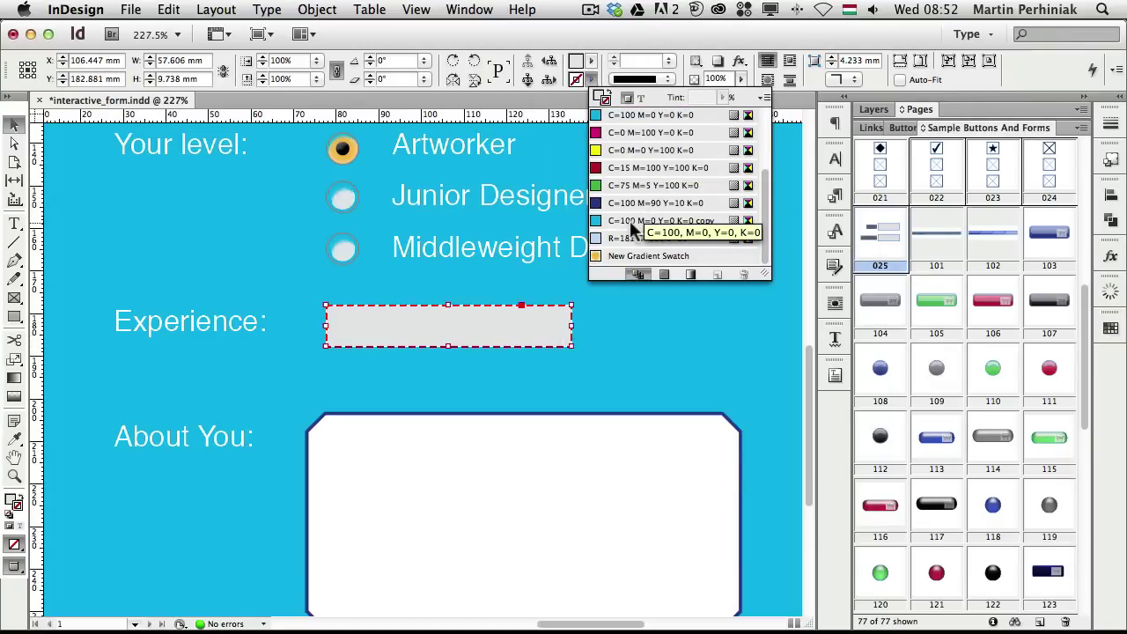
{"action": "scroll", "coordinate": [627, 214], "scroll_direction": "up", "scroll_amount": 2}
{"action": "scroll", "coordinate": [626, 205], "scroll_direction": "down", "scroll_amount": 2}
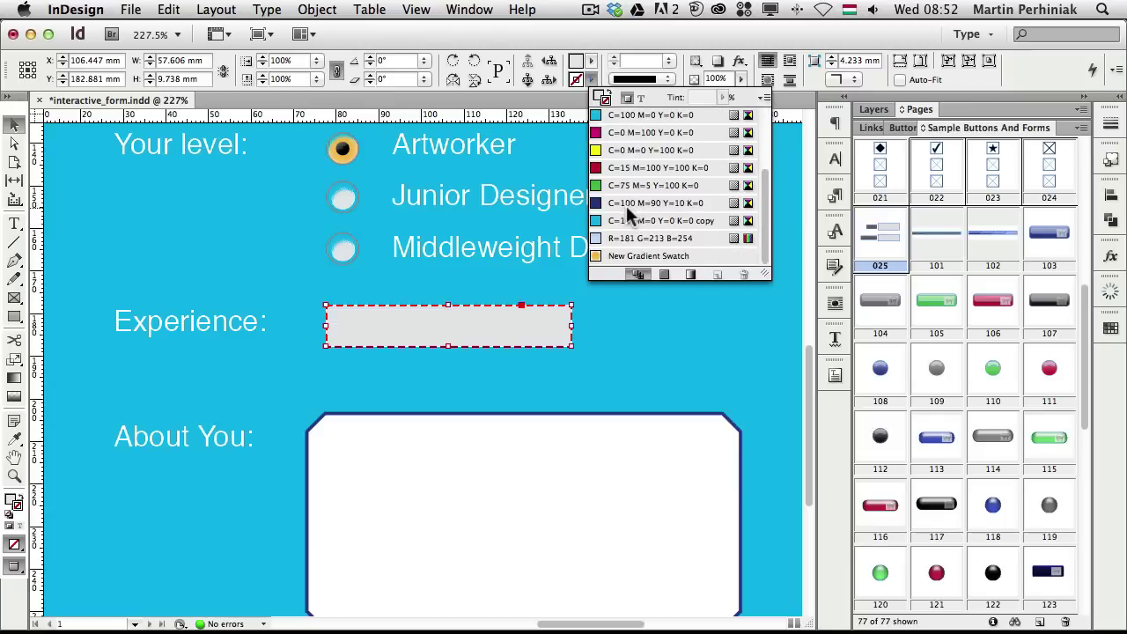
{"action": "left_click", "coordinate": [626, 205]}
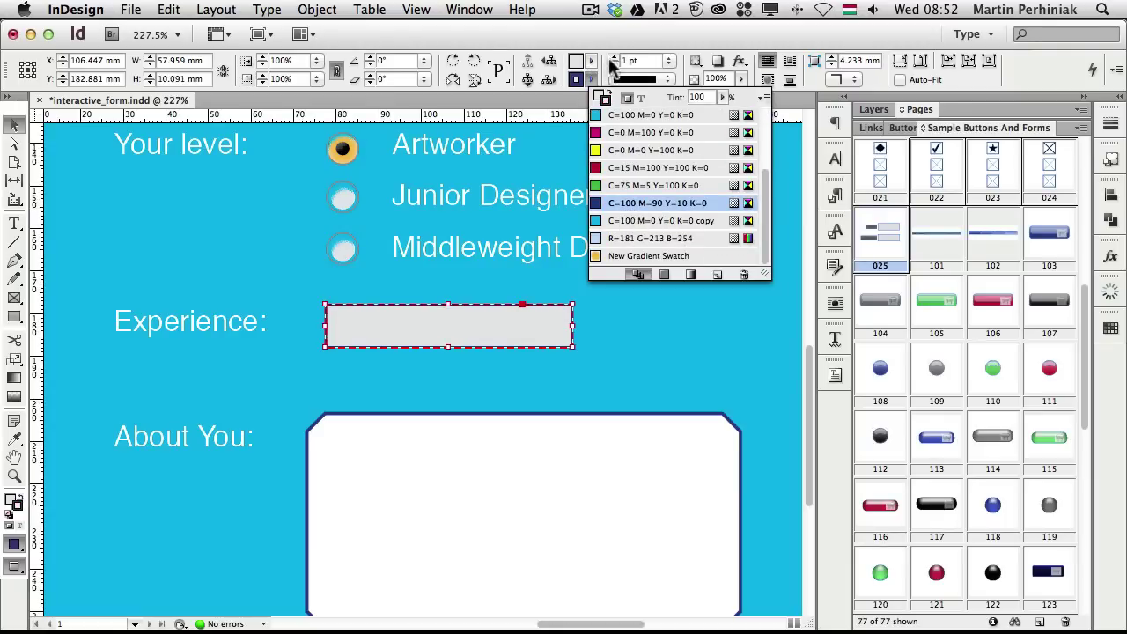
{"action": "left_click", "coordinate": [614, 58]}
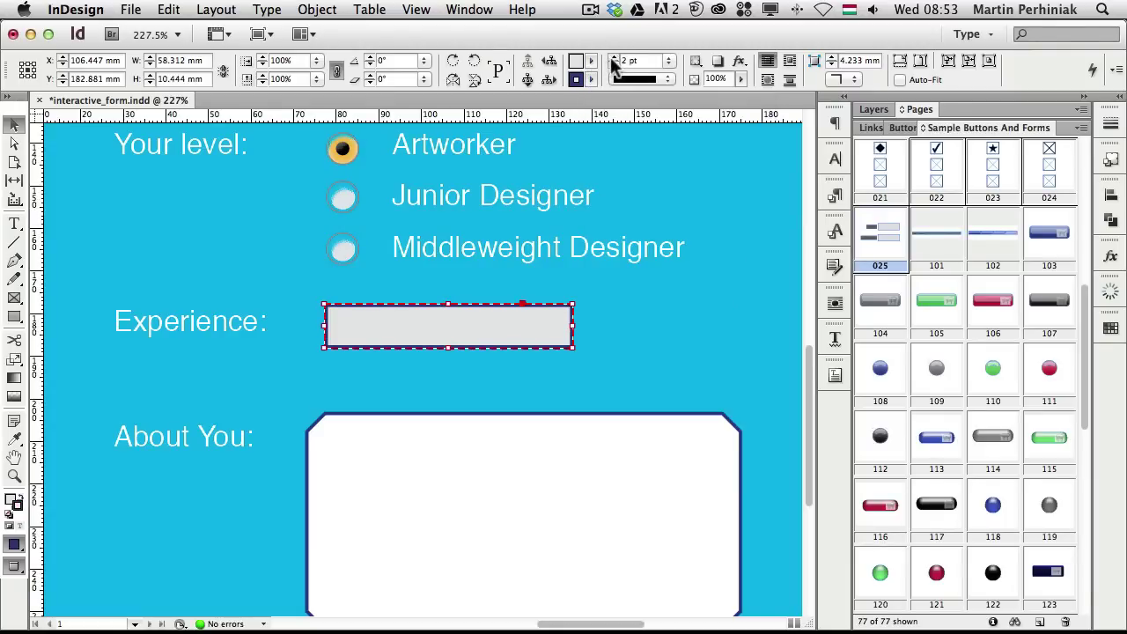
{"action": "left_click", "coordinate": [668, 340]}
{"action": "left_click", "coordinate": [558, 327]}
{"action": "left_click", "coordinate": [774, 300]}
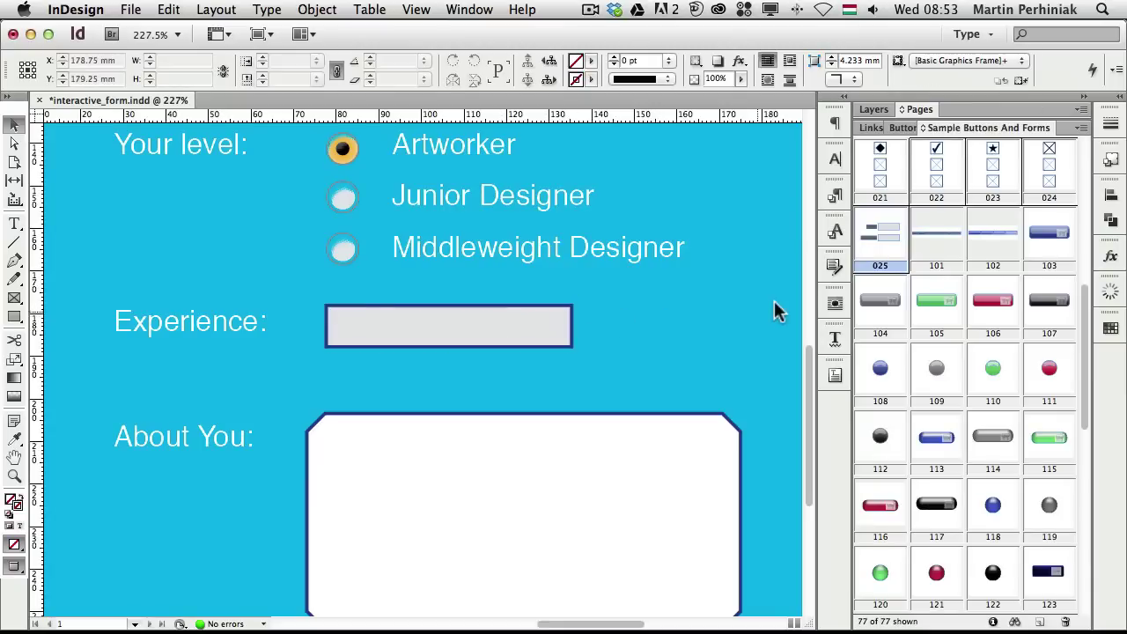
{"action": "left_click", "coordinate": [501, 323]}
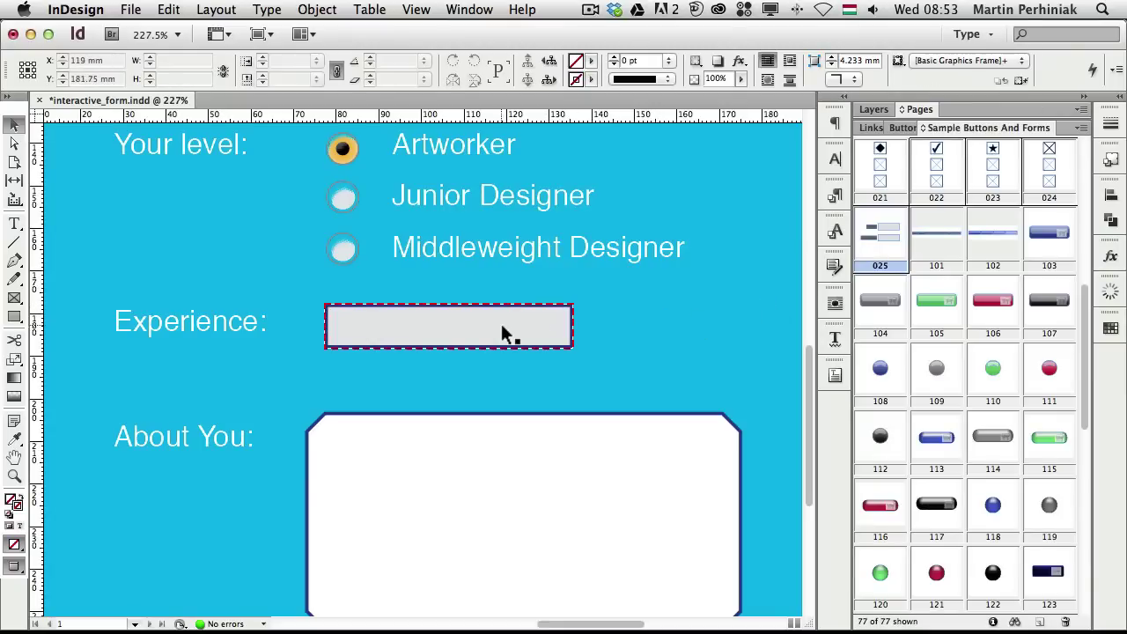
{"action": "left_click_drag", "start_coordinate": [491, 323], "coordinate": [472, 323]}
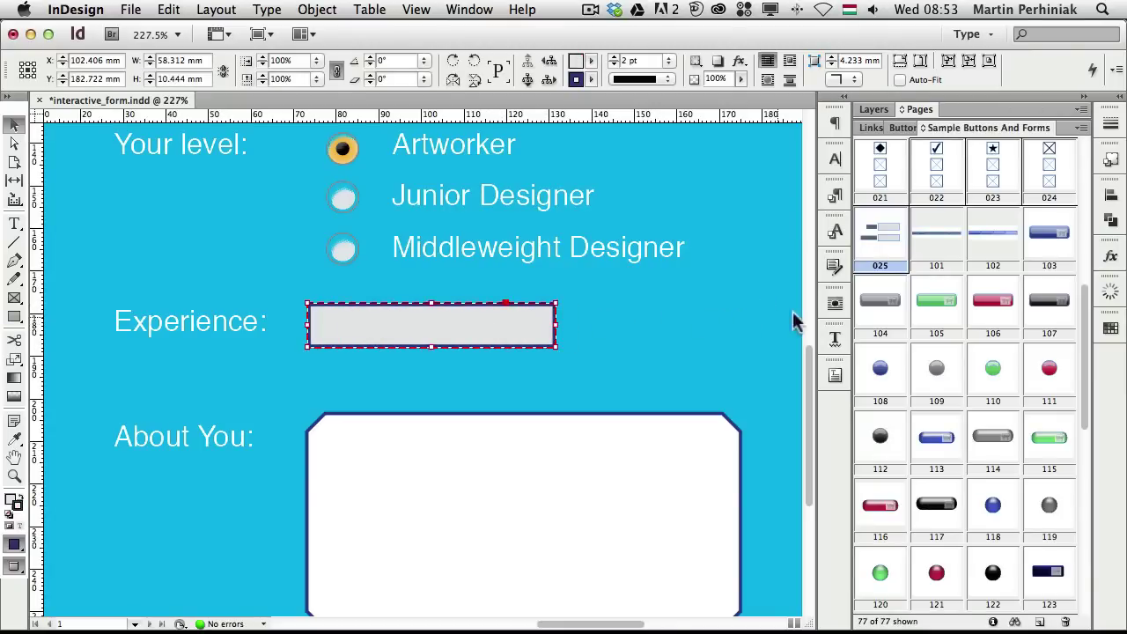
{"action": "left_click", "coordinate": [896, 128]}
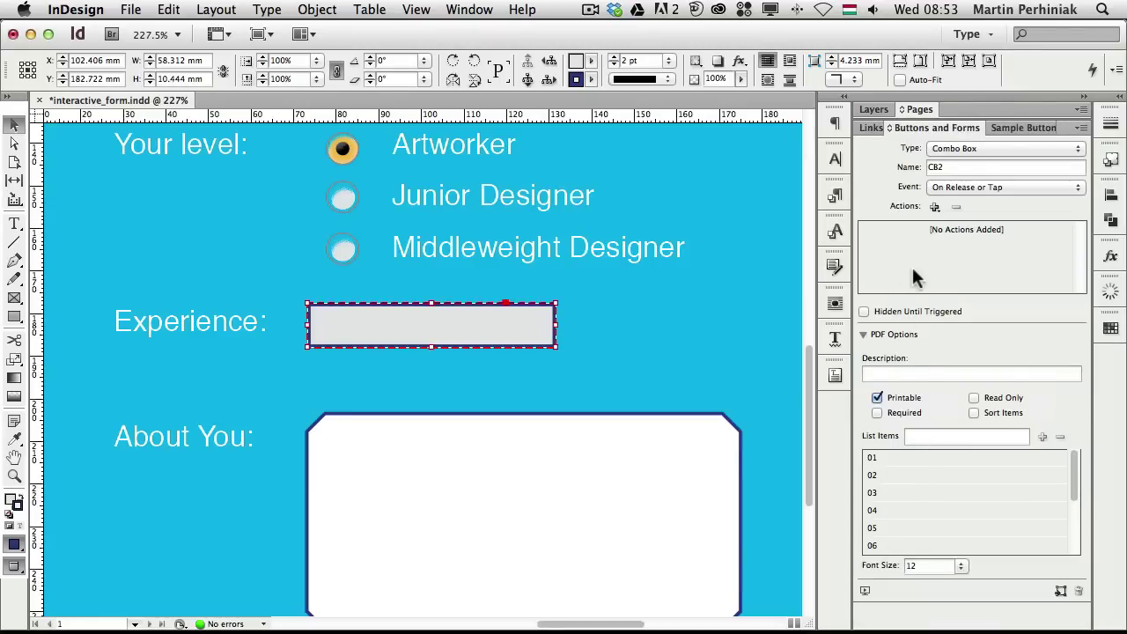
Rename the combo box from CB2 to Experience.
{"action": "double_click", "coordinate": [941, 166]}
{"action": "type", "text": "Experience"}
{"action": "left_click", "coordinate": [351, 203]}
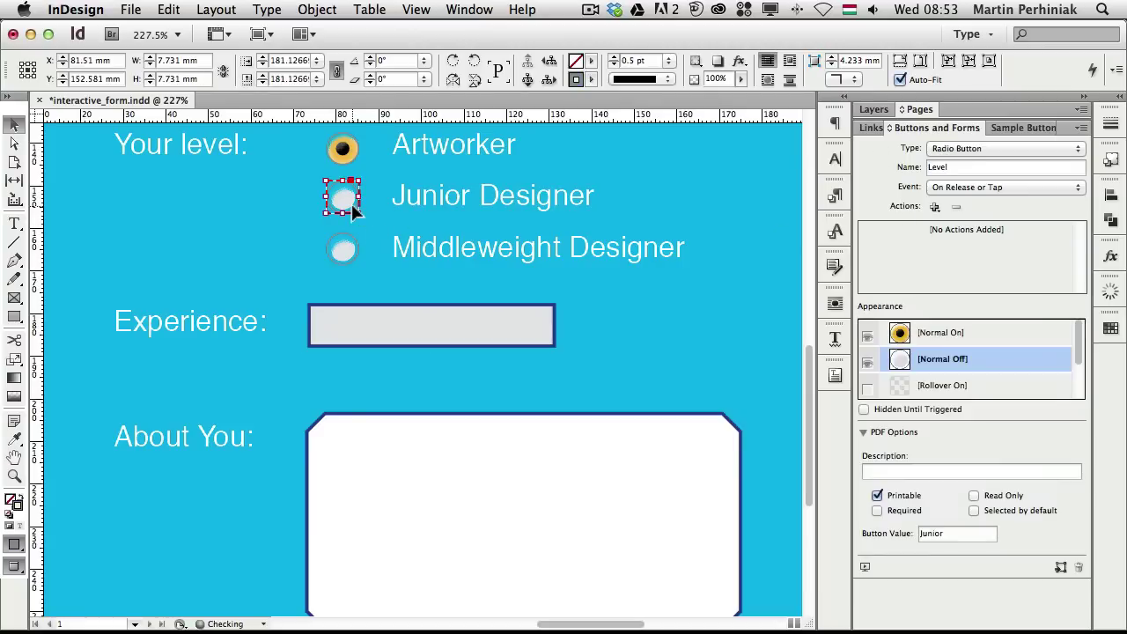
{"action": "scroll", "coordinate": [383, 214], "scroll_direction": "up", "scroll_amount": 4}
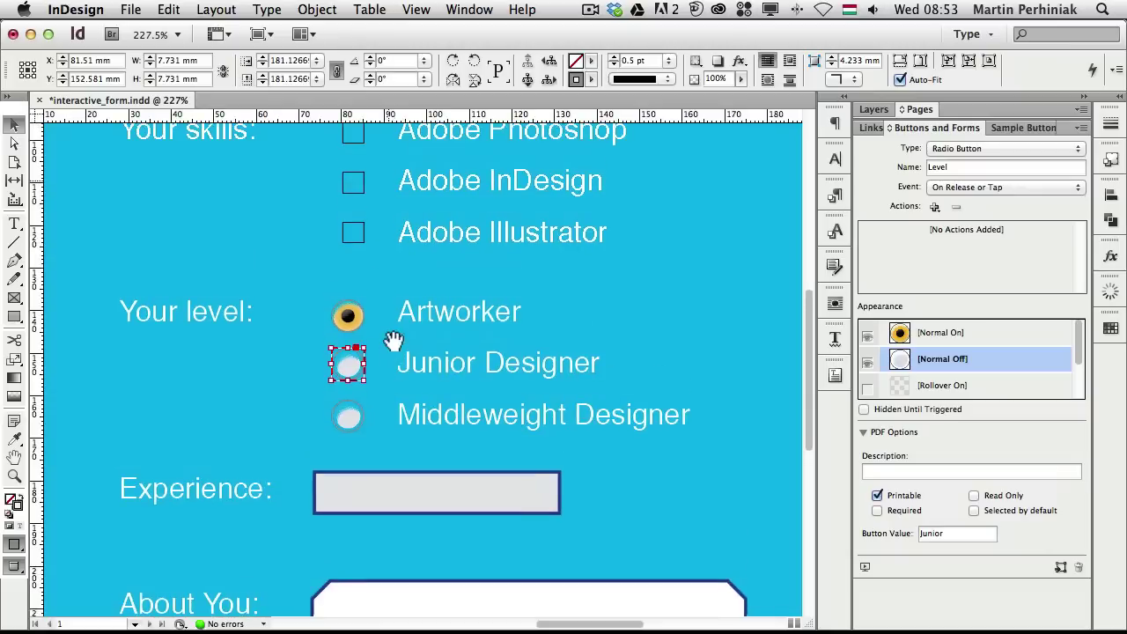
{"action": "left_click", "coordinate": [354, 225]}
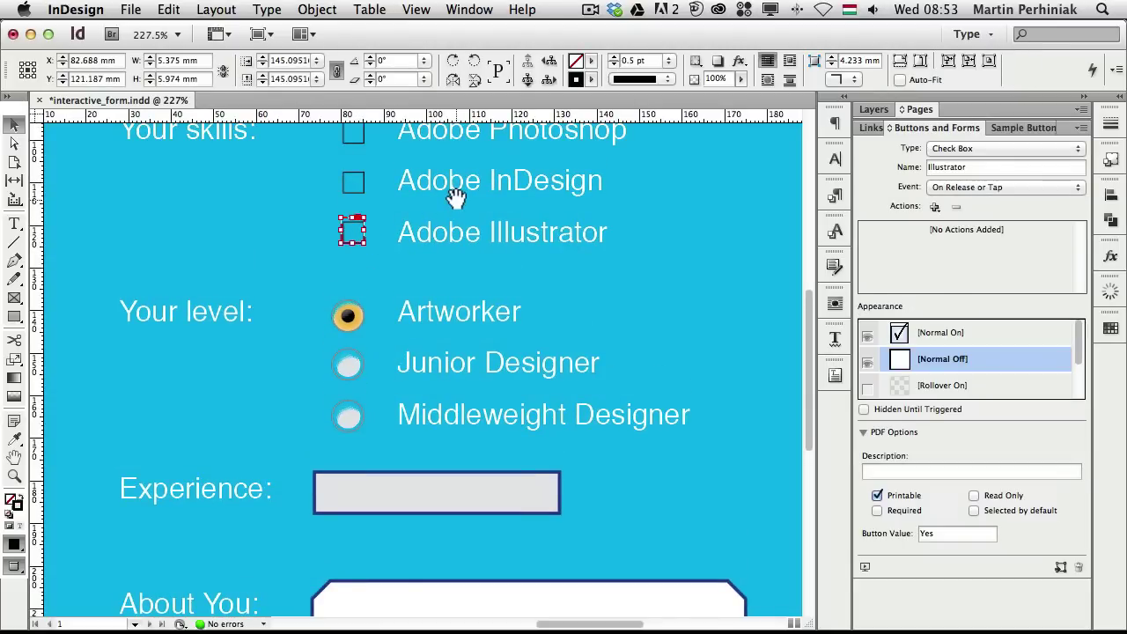
{"action": "left_click_drag", "start_coordinate": [432, 382], "coordinate": [435, 393]}
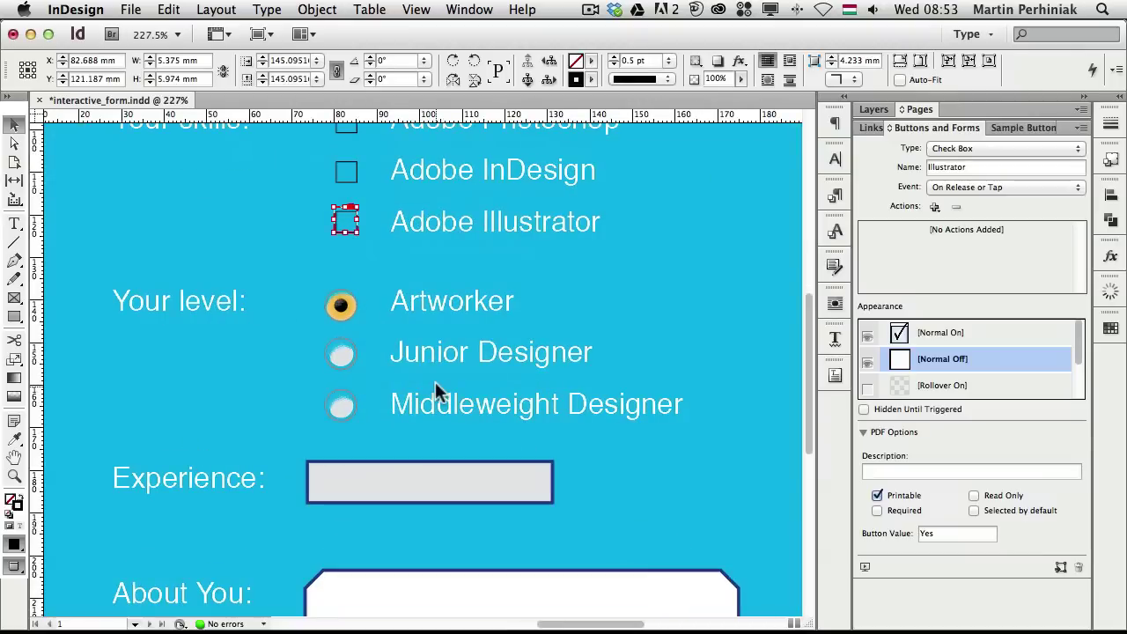
{"action": "left_click", "coordinate": [350, 176]}
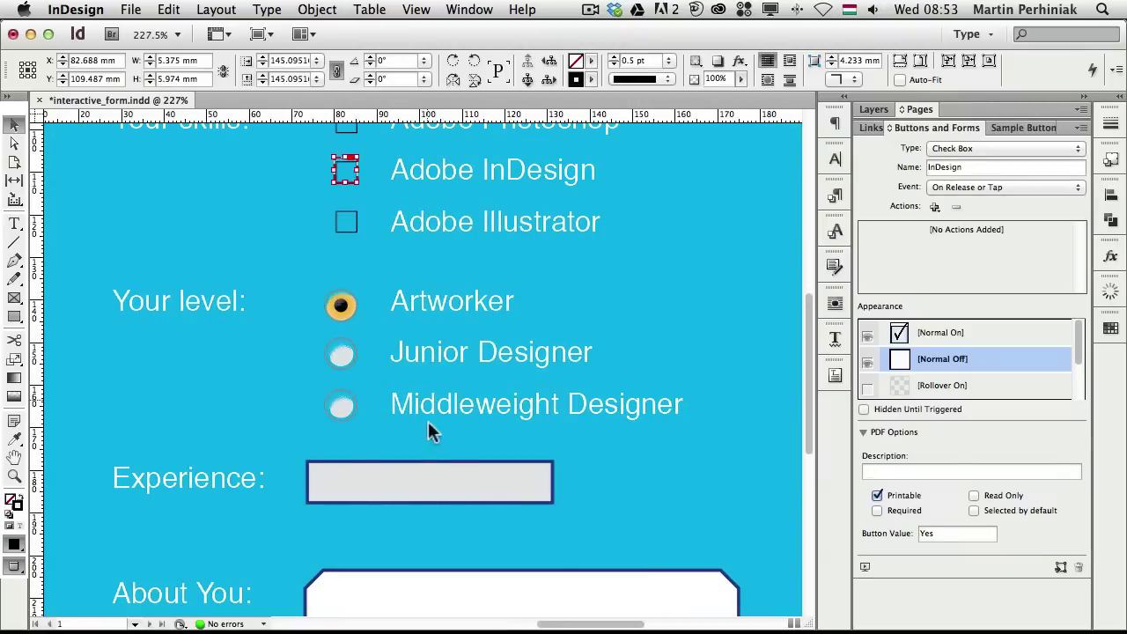
{"action": "left_click", "coordinate": [441, 484]}
{"action": "scroll", "coordinate": [528, 397], "scroll_direction": "down", "scroll_amount": 3}
{"action": "left_click", "coordinate": [397, 264]}
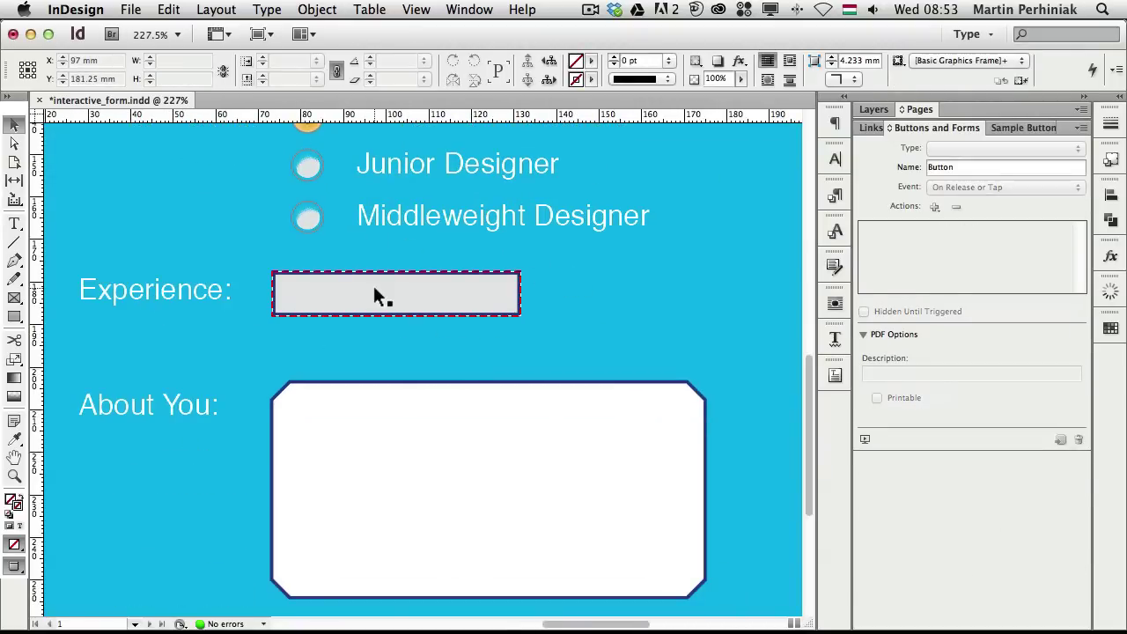
{"action": "left_click", "coordinate": [374, 289]}
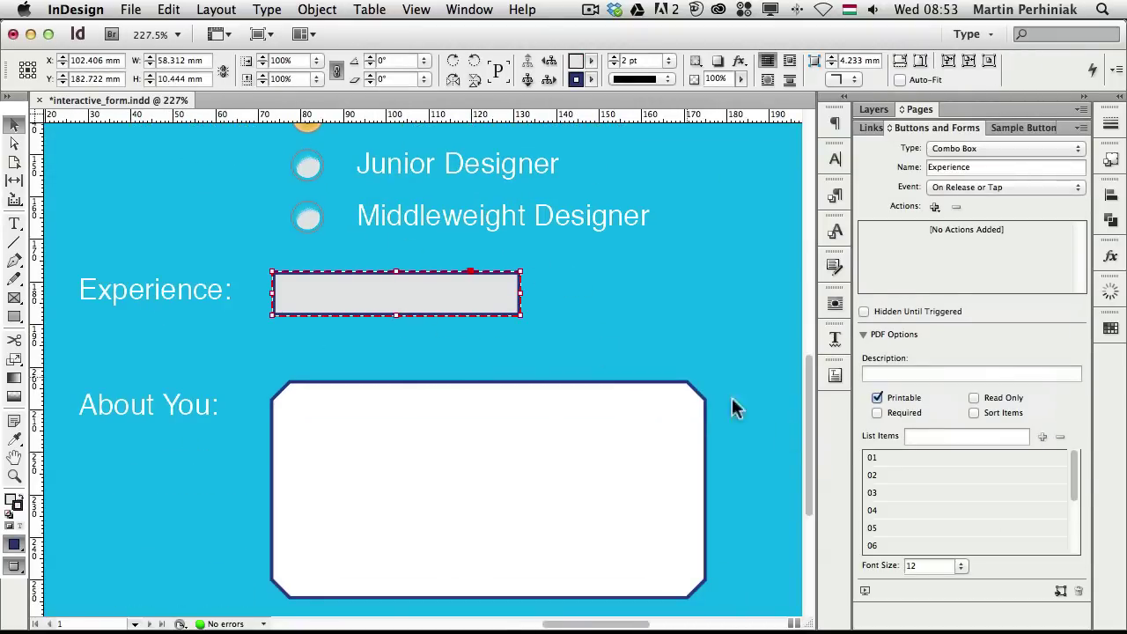
Remove the six sample list items 01–06 from the Experience combo box.
{"action": "left_click", "coordinate": [949, 458]}
{"action": "left_click", "coordinate": [1061, 437]}
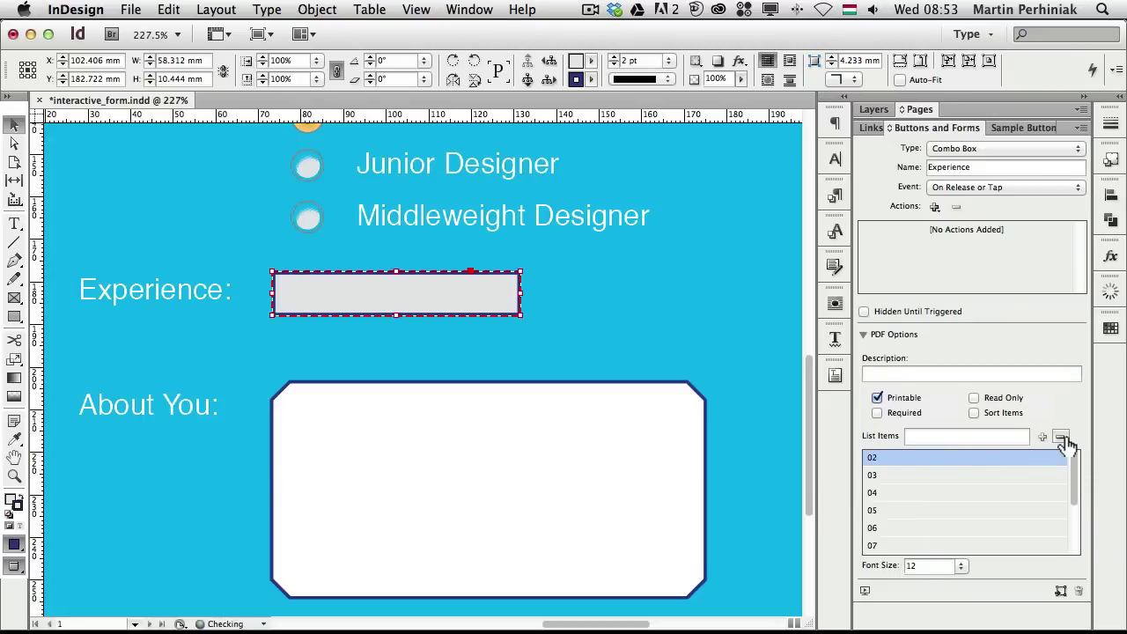
{"action": "left_click", "coordinate": [1061, 437]}
{"action": "left_click", "coordinate": [1061, 436]}
{"action": "left_click", "coordinate": [1061, 437]}
{"action": "left_click", "coordinate": [1061, 436]}
{"action": "left_click", "coordinate": [1061, 437]}
{"action": "left_click", "coordinate": [1061, 436]}
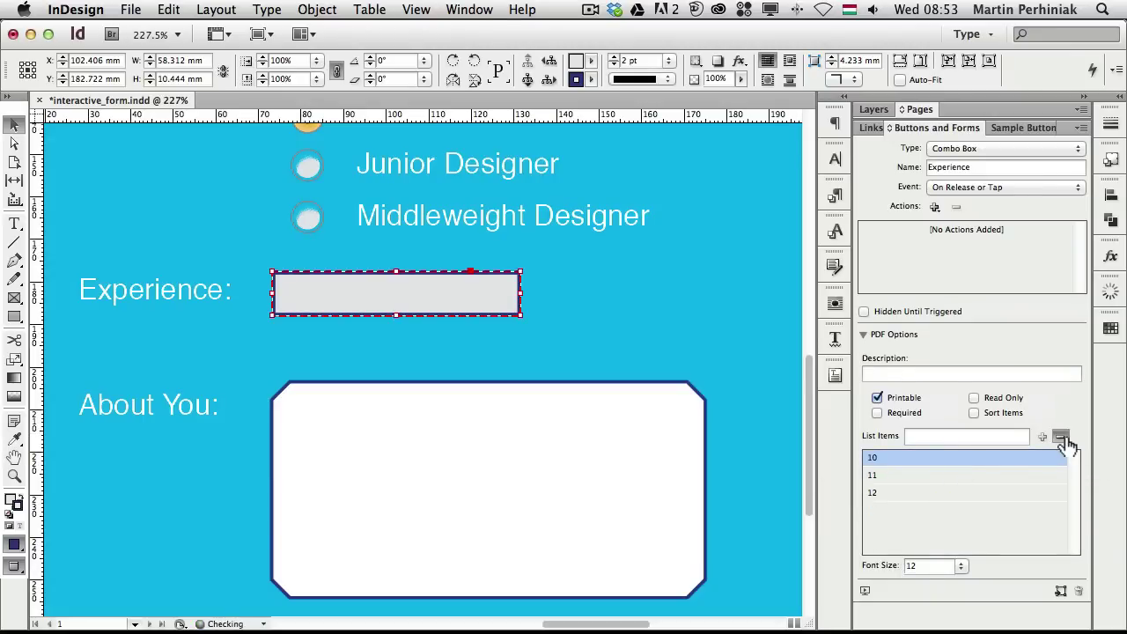
{"action": "left_click", "coordinate": [1061, 437]}
{"action": "left_click", "coordinate": [1061, 437]}
{"action": "left_click", "coordinate": [1061, 437]}
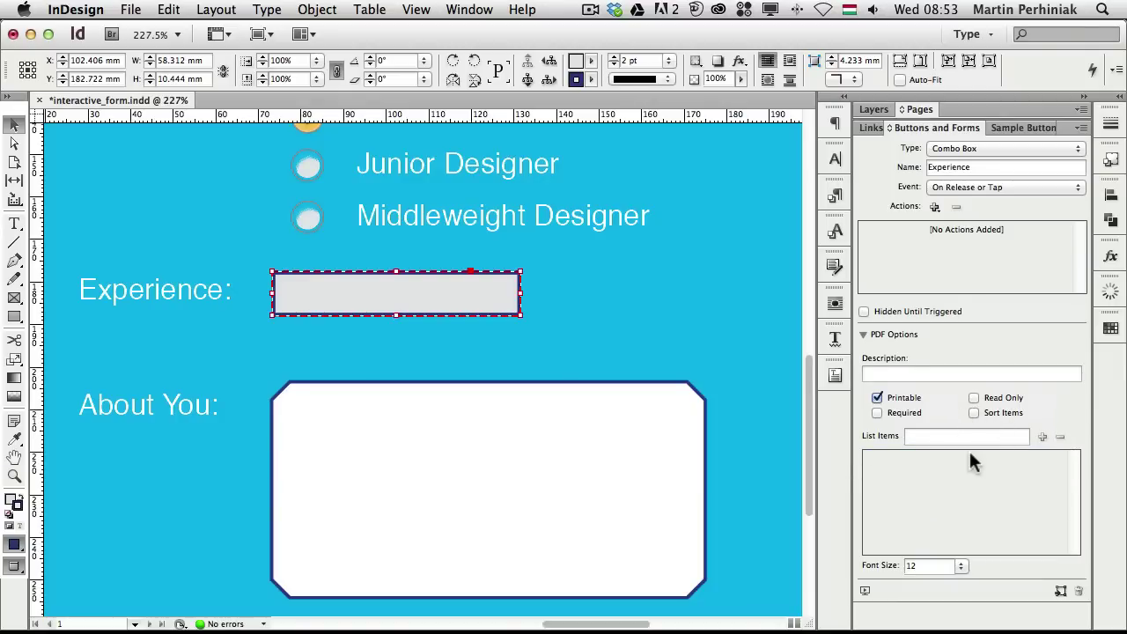
Add choices 1 year through 4 years+ and make the Experience field required.
{"action": "type", "text": "1 year"}
{"action": "left_click", "coordinate": [1042, 438]}
{"action": "type", "text": "2 years"}
{"action": "key", "text": "Return"}
{"action": "key", "text": "Return"}
{"action": "key", "text": "Return"}
{"action": "left_click", "coordinate": [919, 471]}
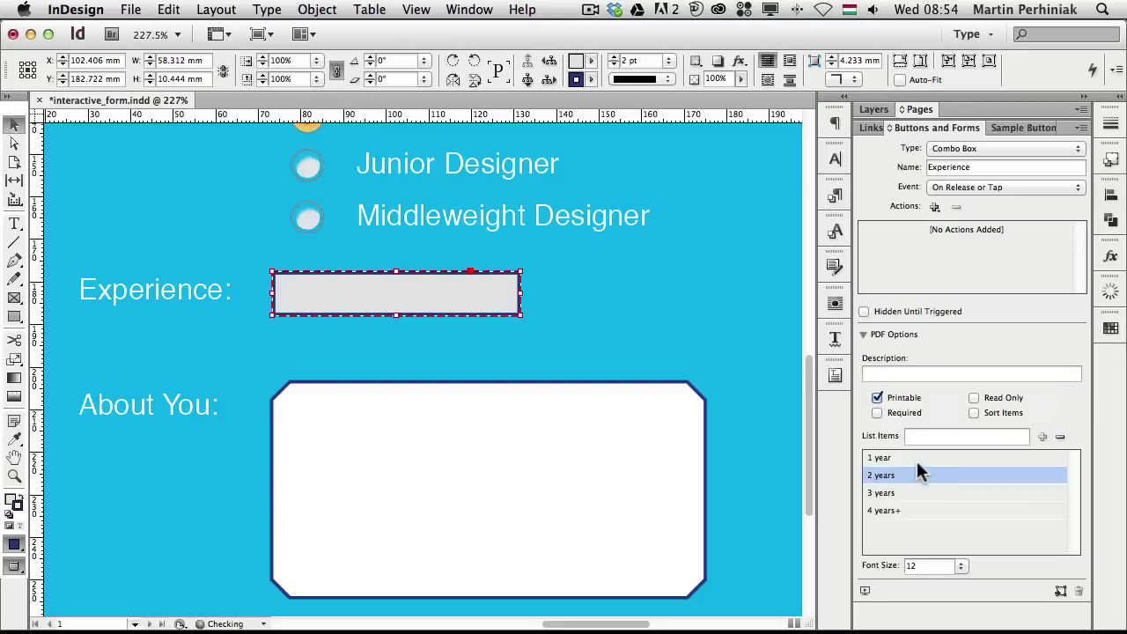
{"action": "left_click", "coordinate": [923, 456]}
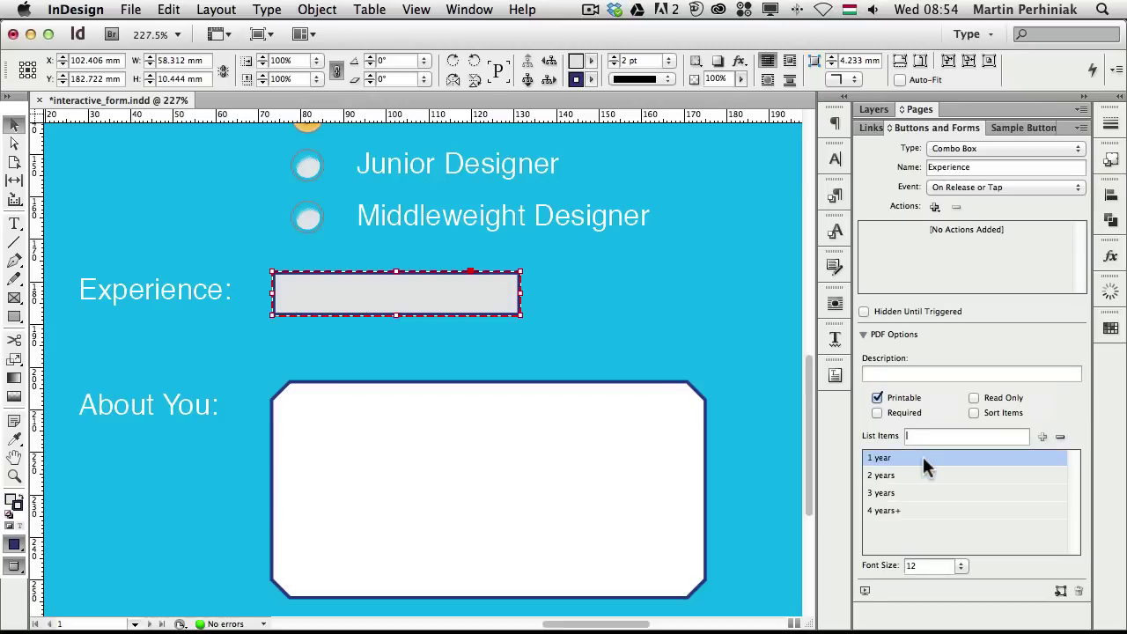
{"action": "left_click", "coordinate": [877, 413]}
{"action": "key", "text": "super+shift+a"}
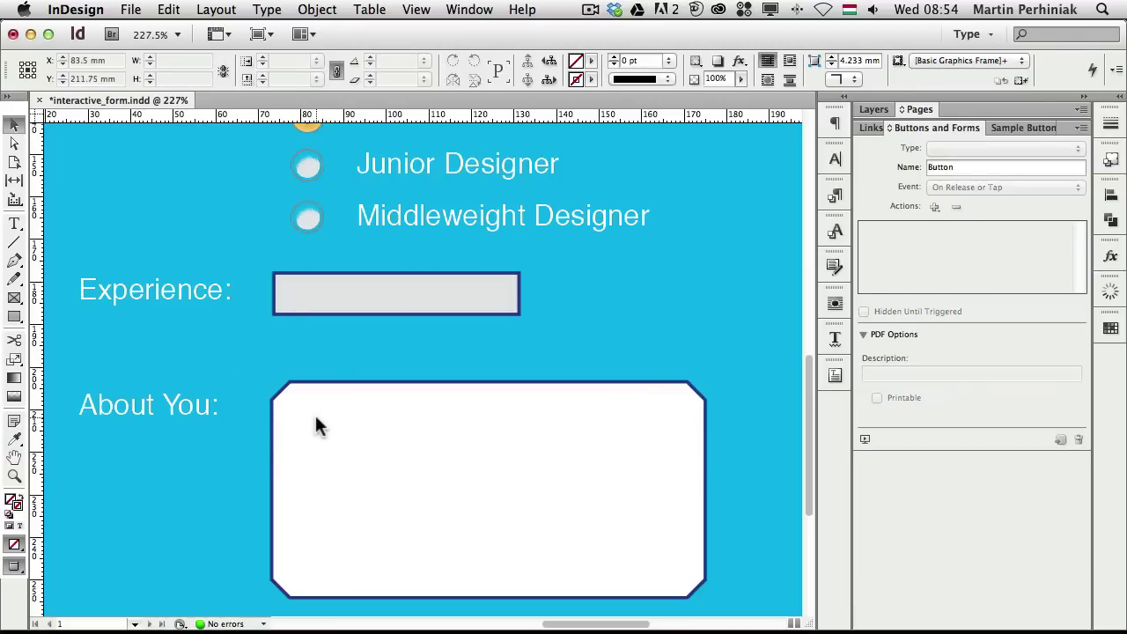
Draw a frame inside the About You box and convert it to a multiline text field.
{"action": "left_click", "coordinate": [14, 223]}
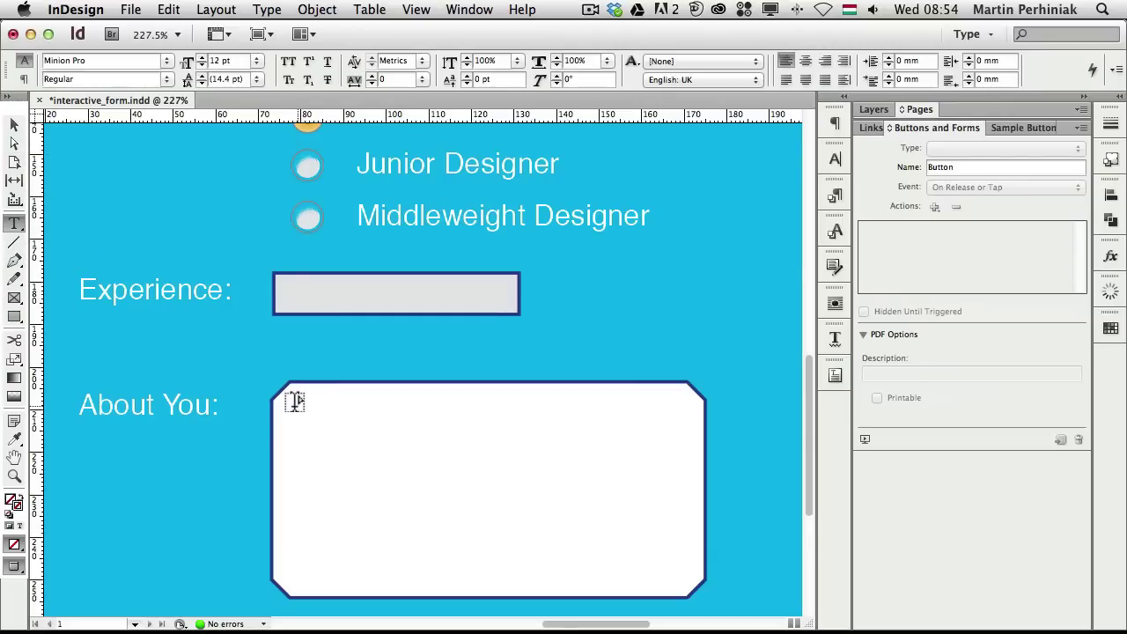
{"action": "left_click_drag", "start_coordinate": [291, 397], "coordinate": [681, 576]}
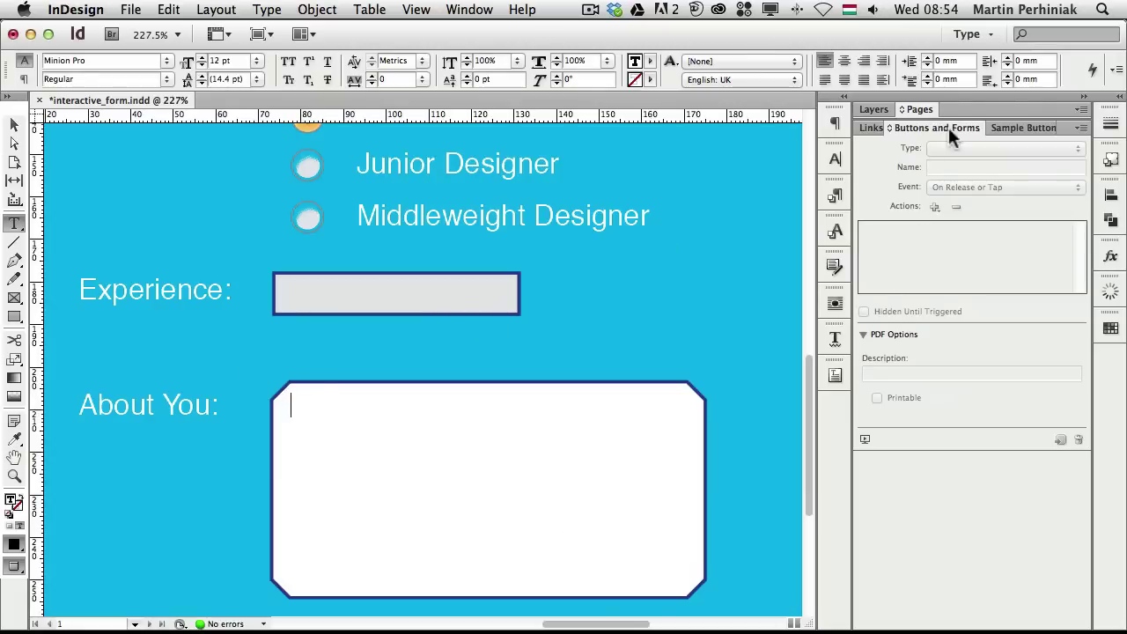
{"action": "key", "text": "Escape"}
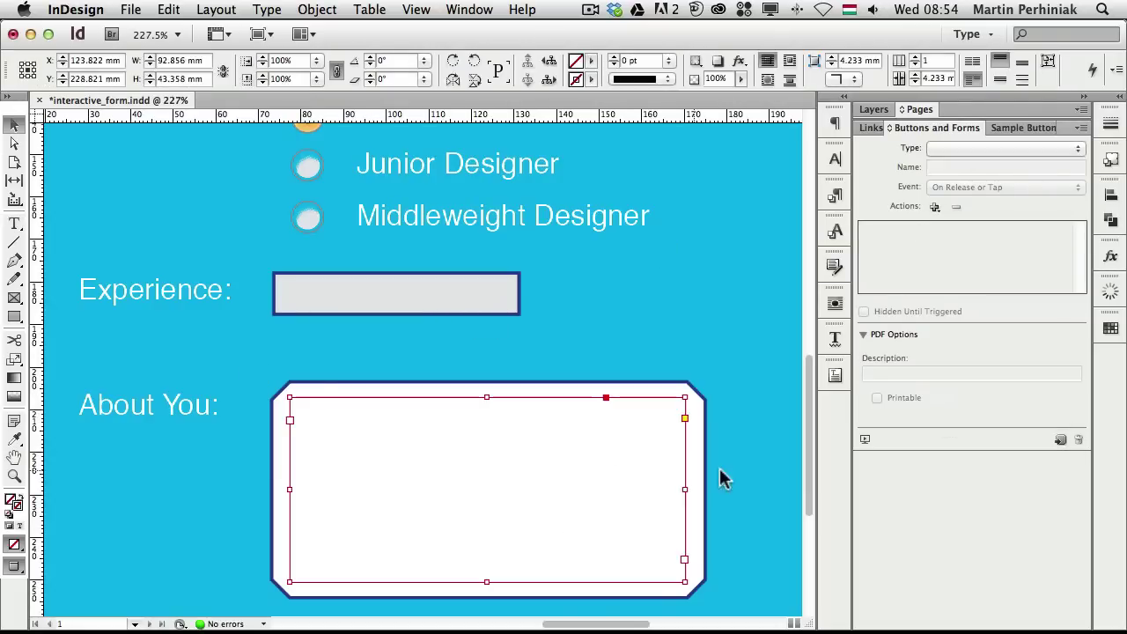
{"action": "left_click", "coordinate": [1060, 439]}
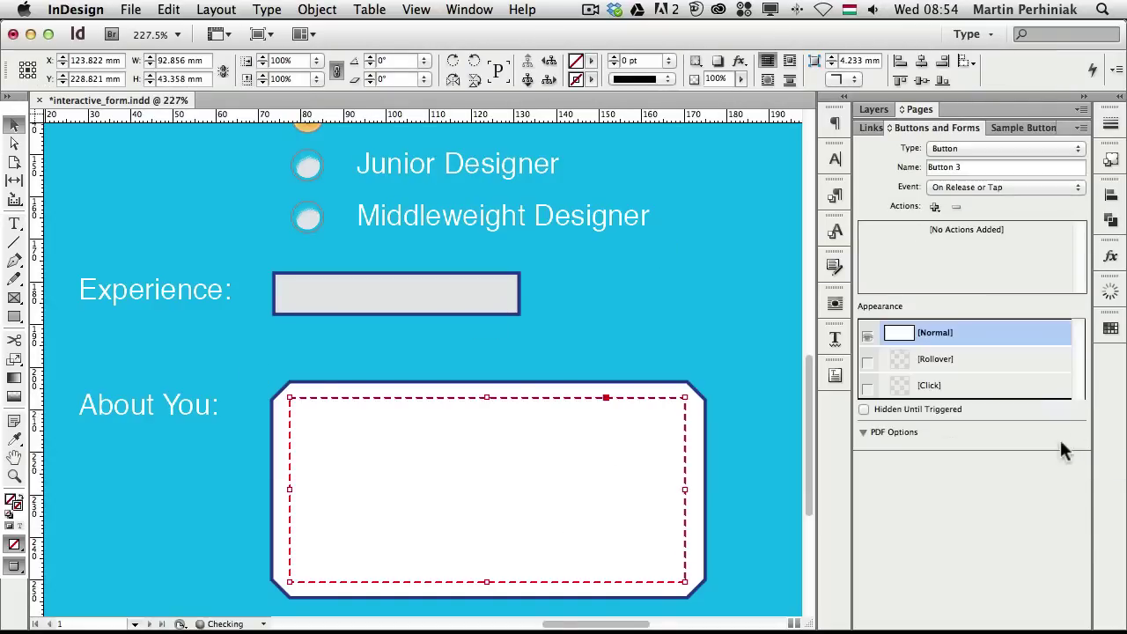
{"action": "left_click", "coordinate": [964, 152]}
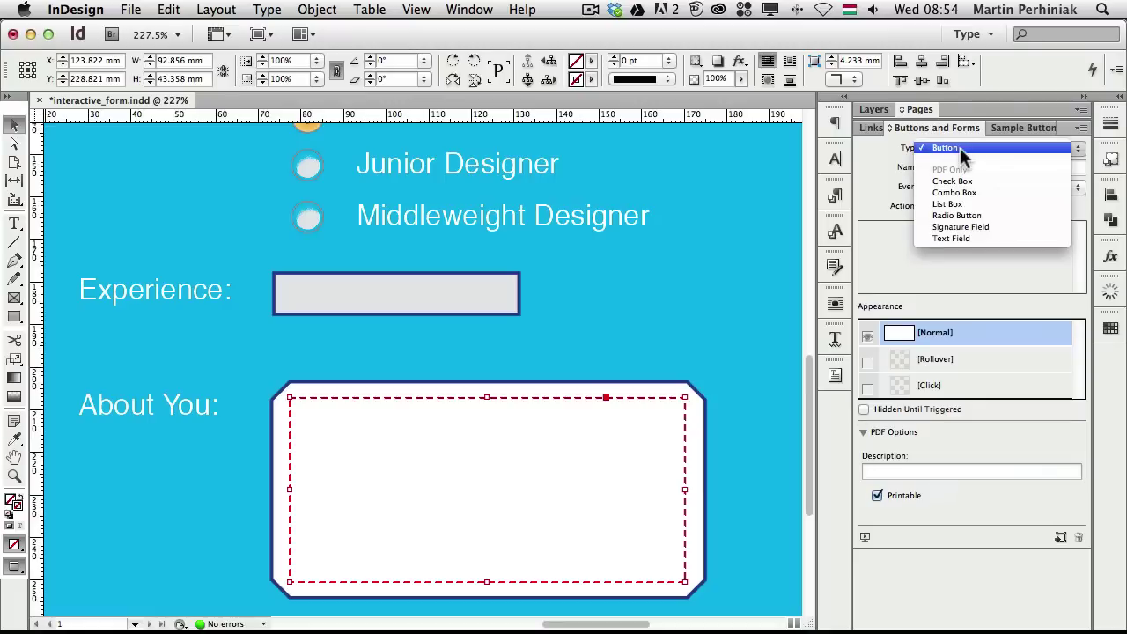
{"action": "left_click", "coordinate": [962, 238]}
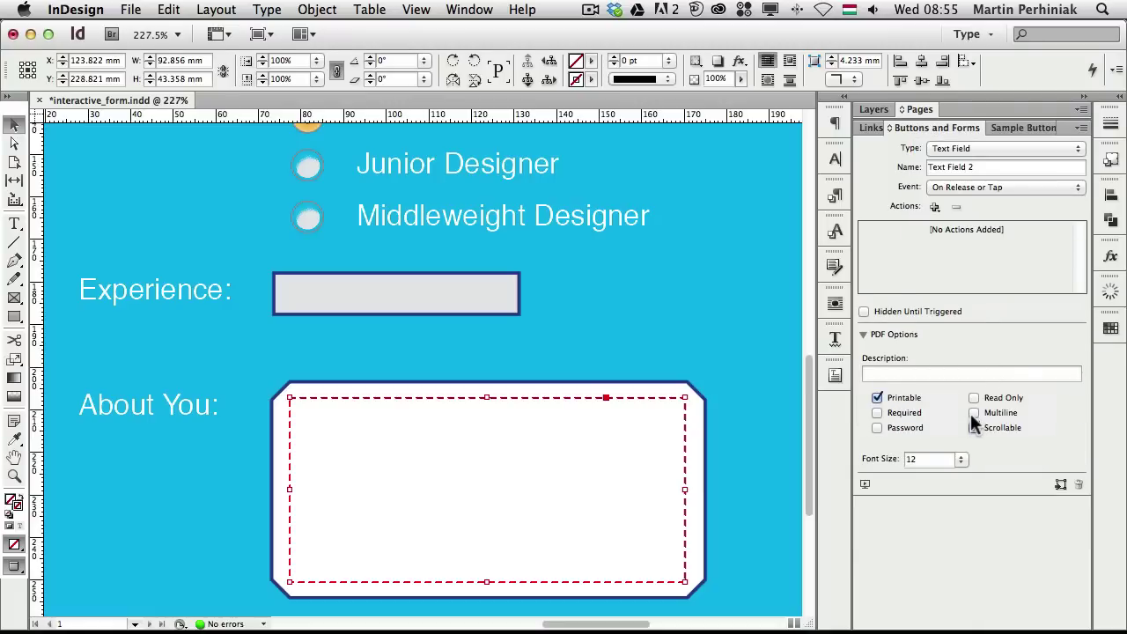
{"action": "left_click", "coordinate": [972, 413]}
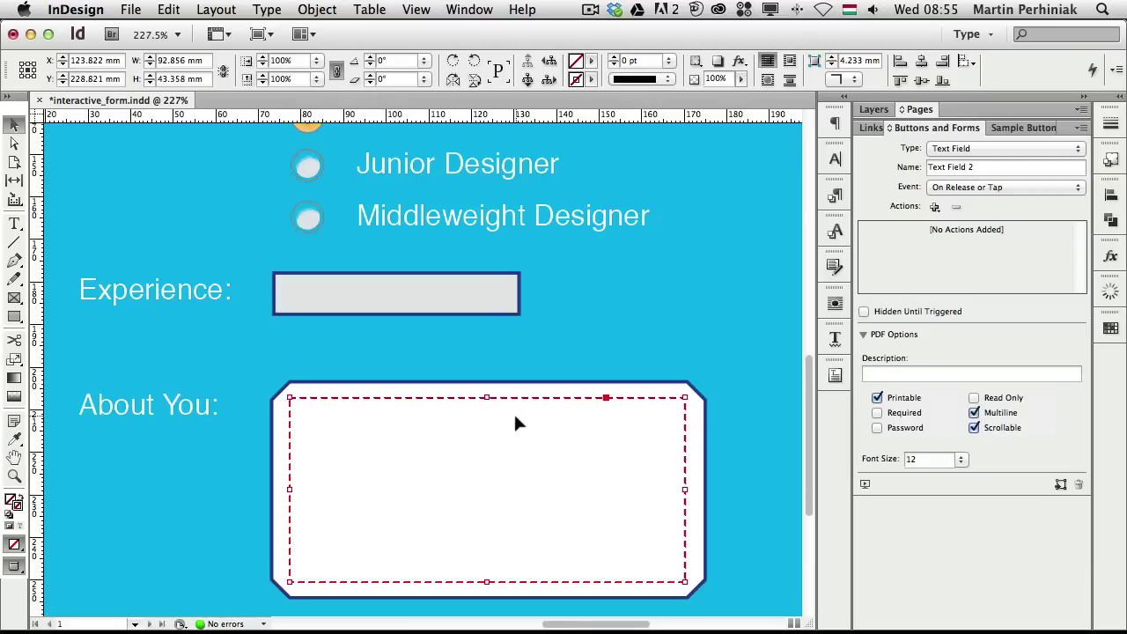
{"action": "scroll", "coordinate": [418, 476], "scroll_direction": "down", "scroll_amount": 5}
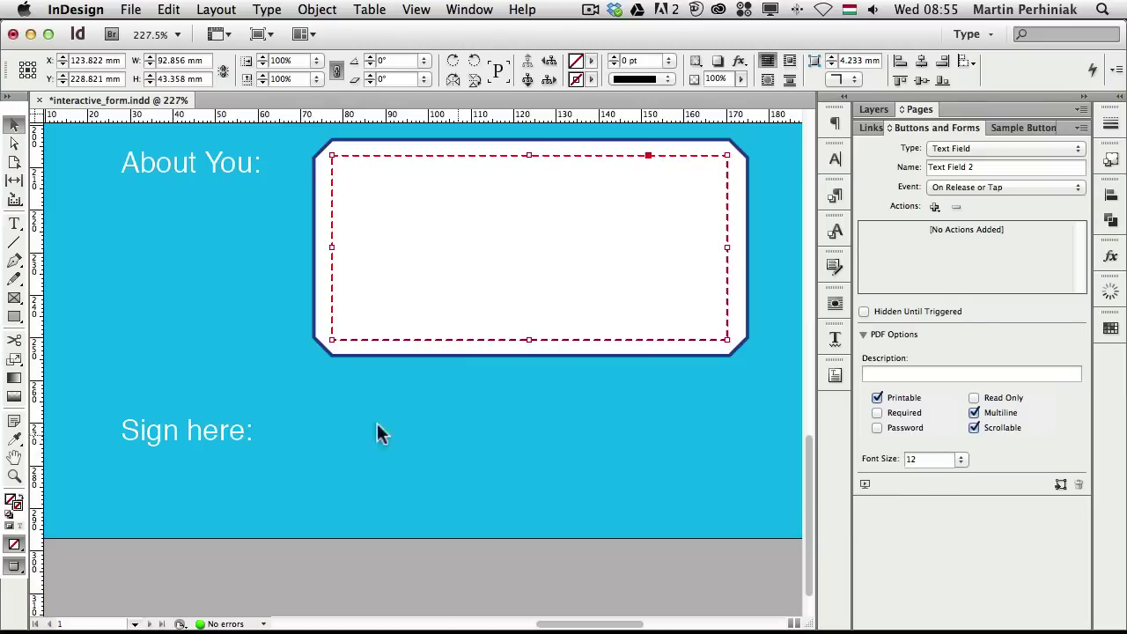
Draw a frame beside Sign here and make it a required signature field.
{"action": "left_click", "coordinate": [330, 430]}
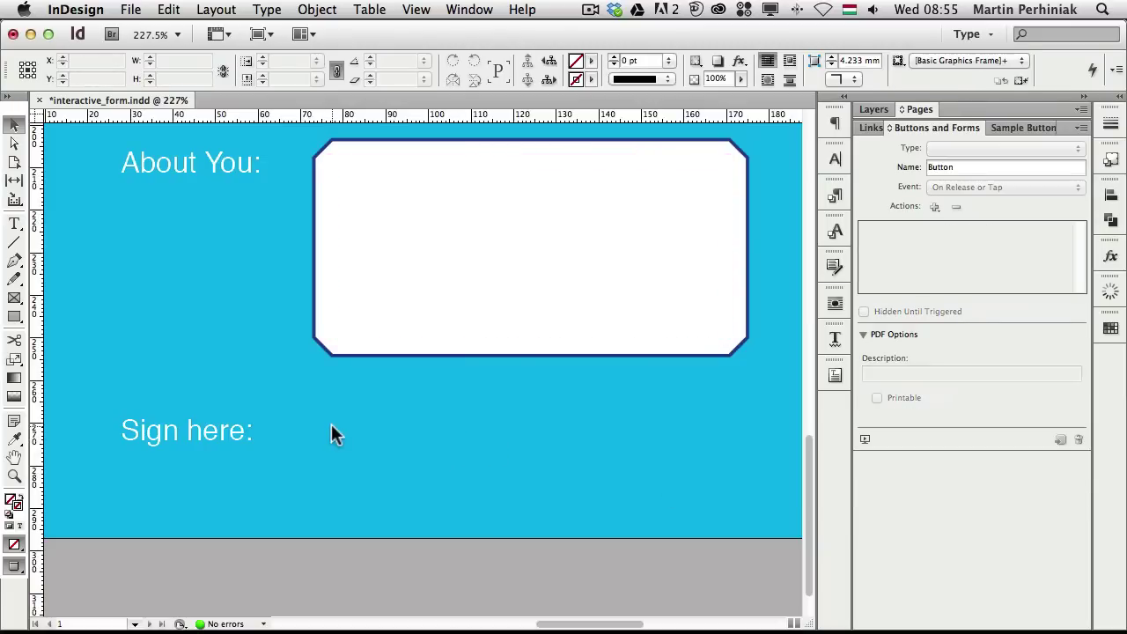
{"action": "left_click", "coordinate": [14, 224]}
{"action": "left_click_drag", "start_coordinate": [287, 418], "coordinate": [564, 488]}
{"action": "key", "text": "Escape"}
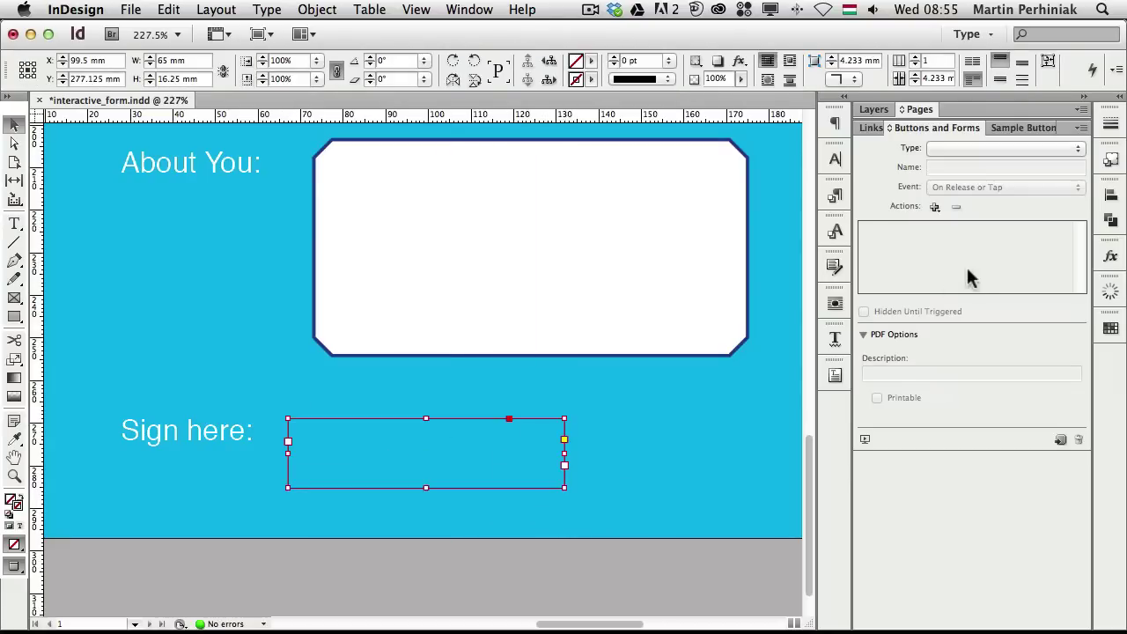
{"action": "left_click", "coordinate": [1060, 439]}
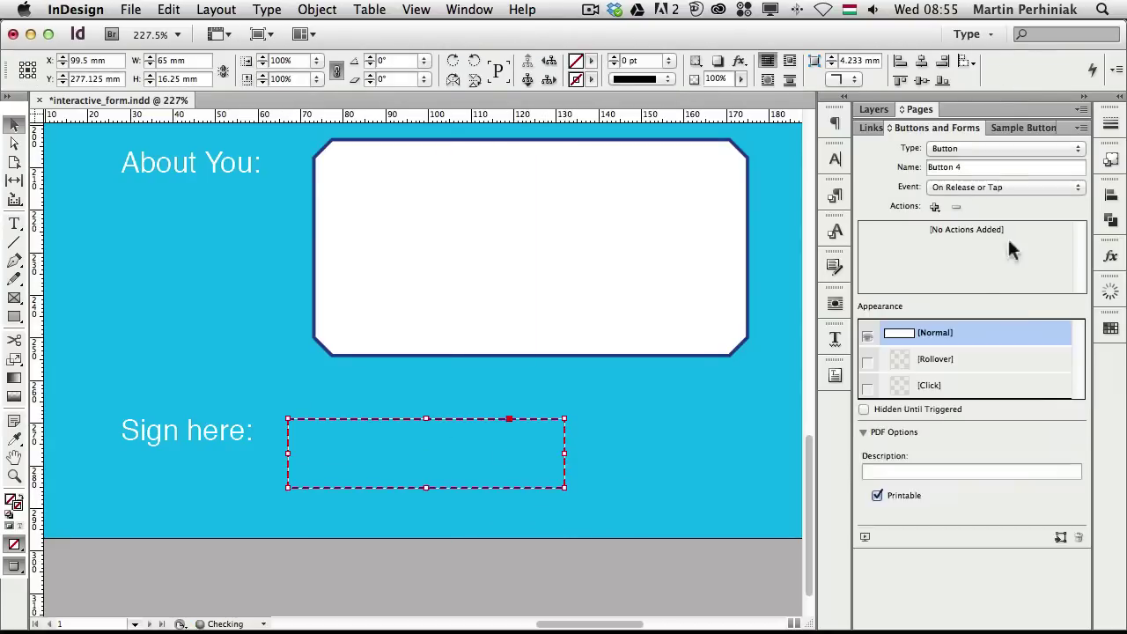
{"action": "left_click", "coordinate": [958, 148]}
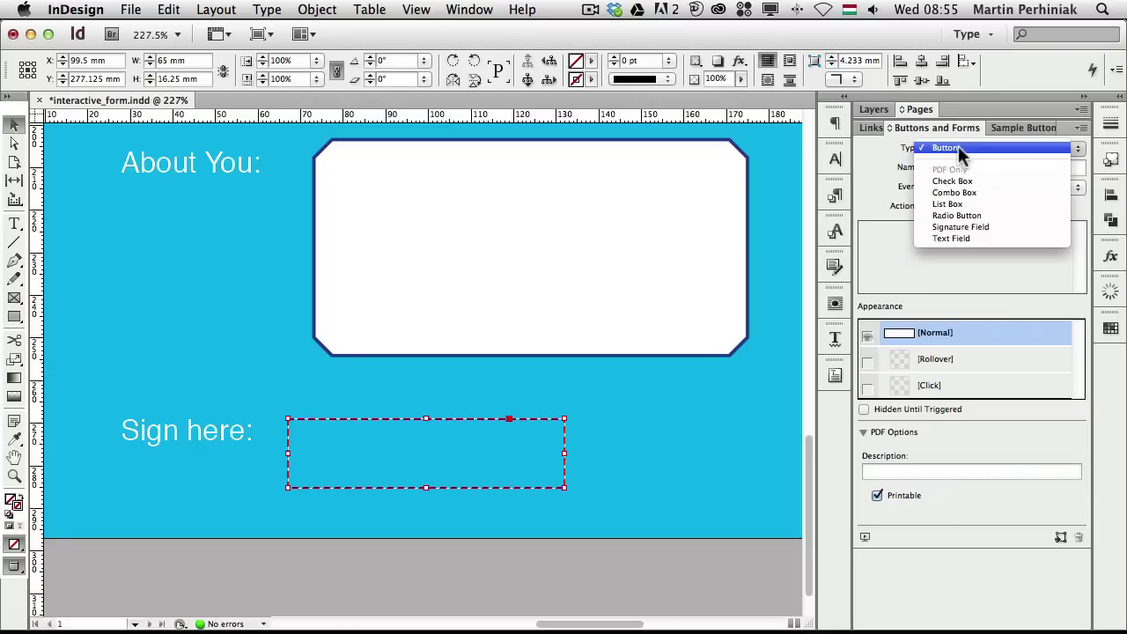
{"action": "left_click", "coordinate": [957, 227]}
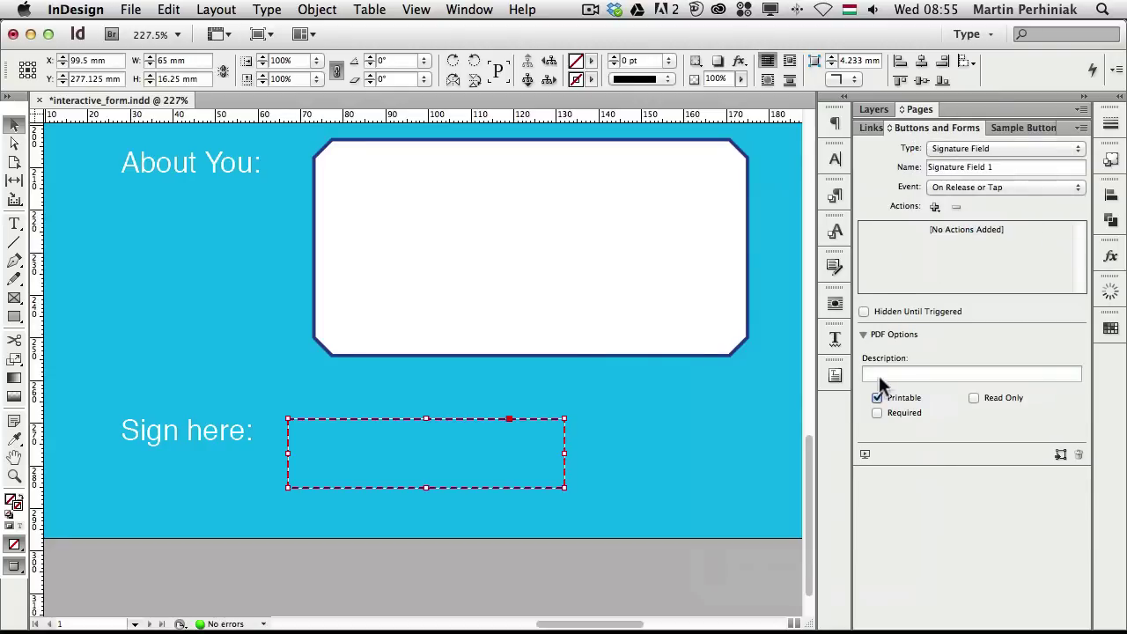
{"action": "left_click", "coordinate": [877, 413]}
Start renaming the About You text field, then cancel the change.
{"action": "left_click", "coordinate": [656, 407]}
{"action": "left_click_drag", "start_coordinate": [679, 424], "coordinate": [541, 427]}
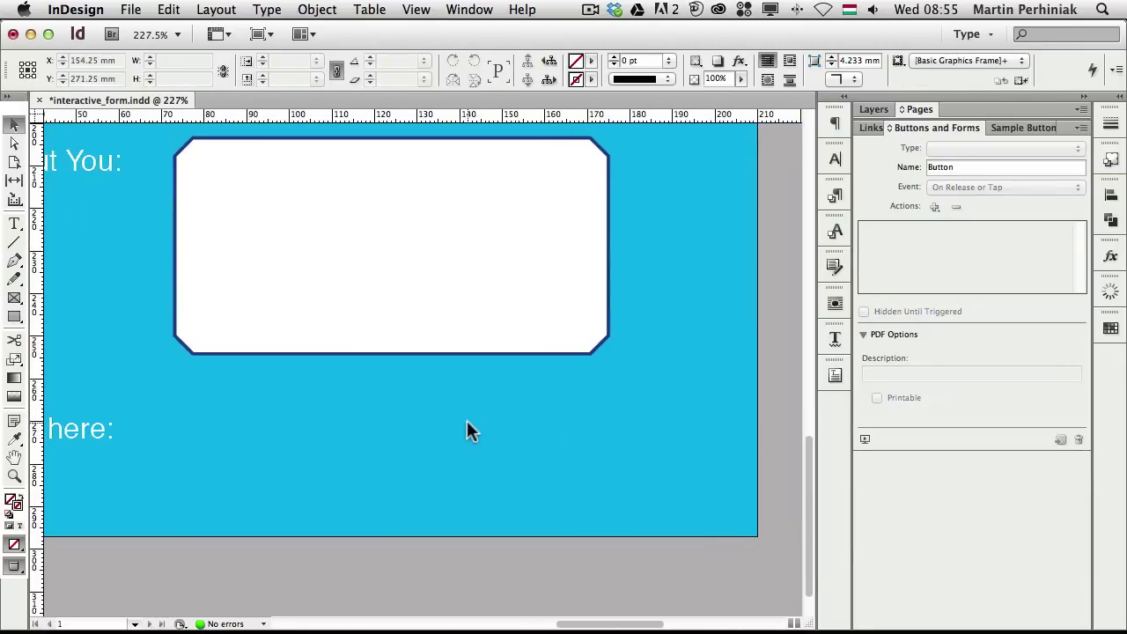
{"action": "left_click", "coordinate": [415, 310]}
{"action": "left_click_drag", "start_coordinate": [420, 267], "coordinate": [472, 299]}
{"action": "triple_click", "coordinate": [1011, 166]}
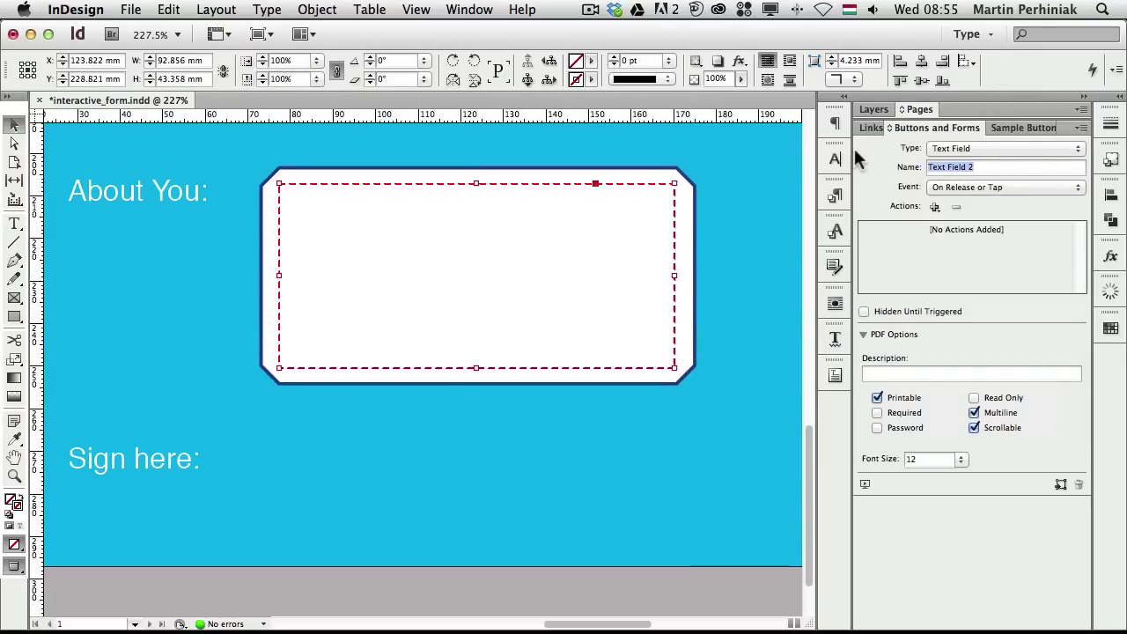
{"action": "type", "text": "About"}
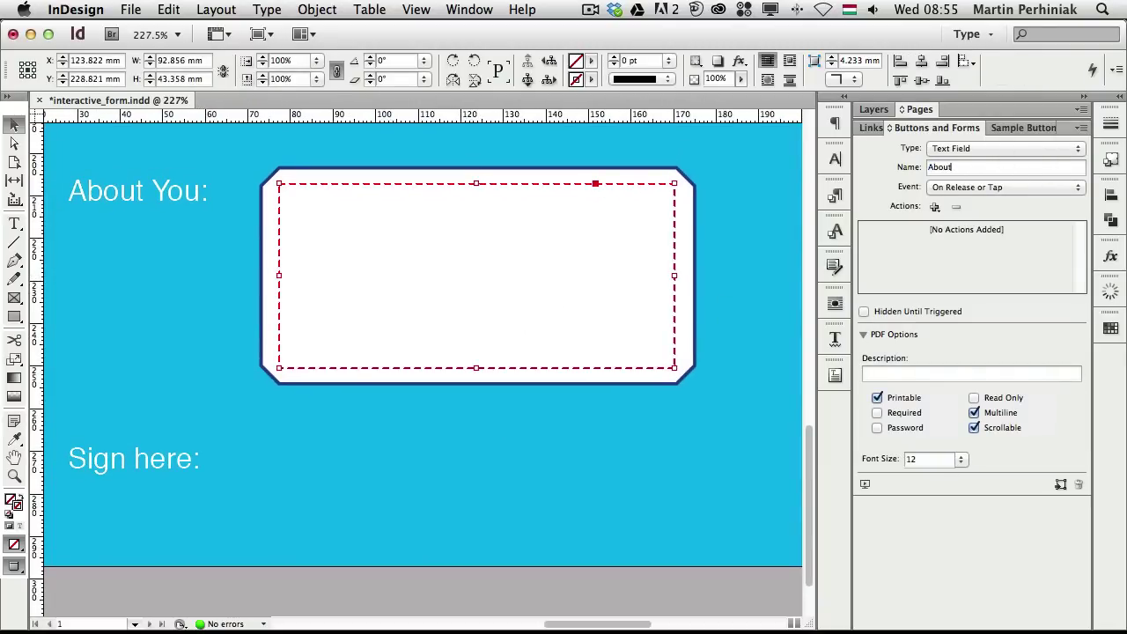
{"action": "key", "text": "Escape"}
Rename the signature field to Signature by deleting 'Field 1' from its name.
{"action": "left_click_drag", "start_coordinate": [636, 282], "coordinate": [657, 358]}
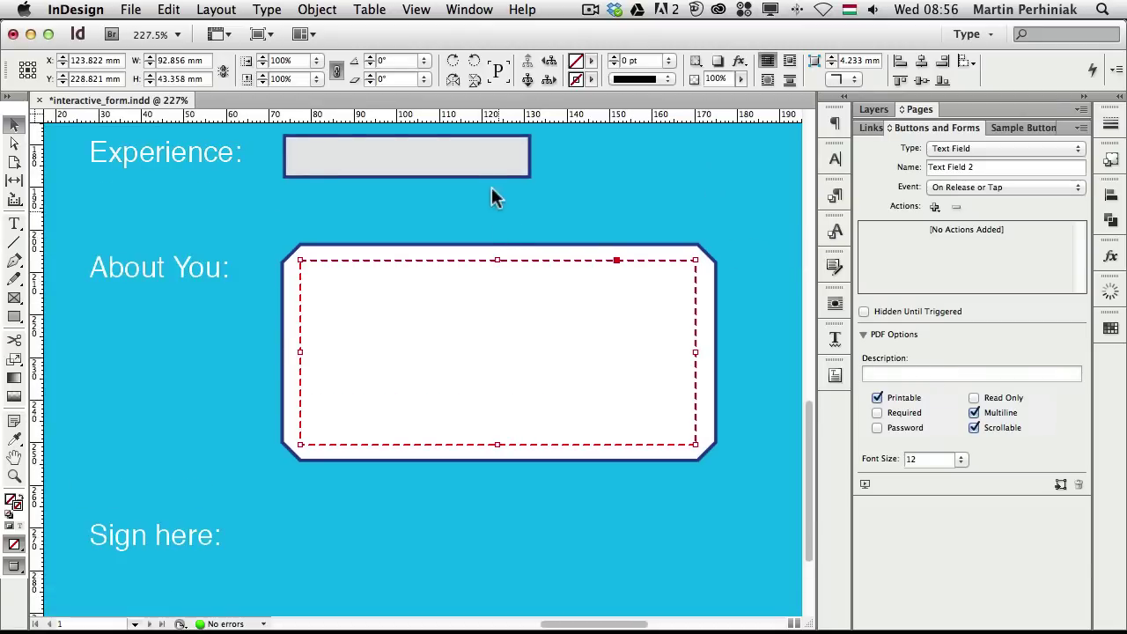
{"action": "left_click", "coordinate": [507, 161]}
{"action": "left_click", "coordinate": [533, 326]}
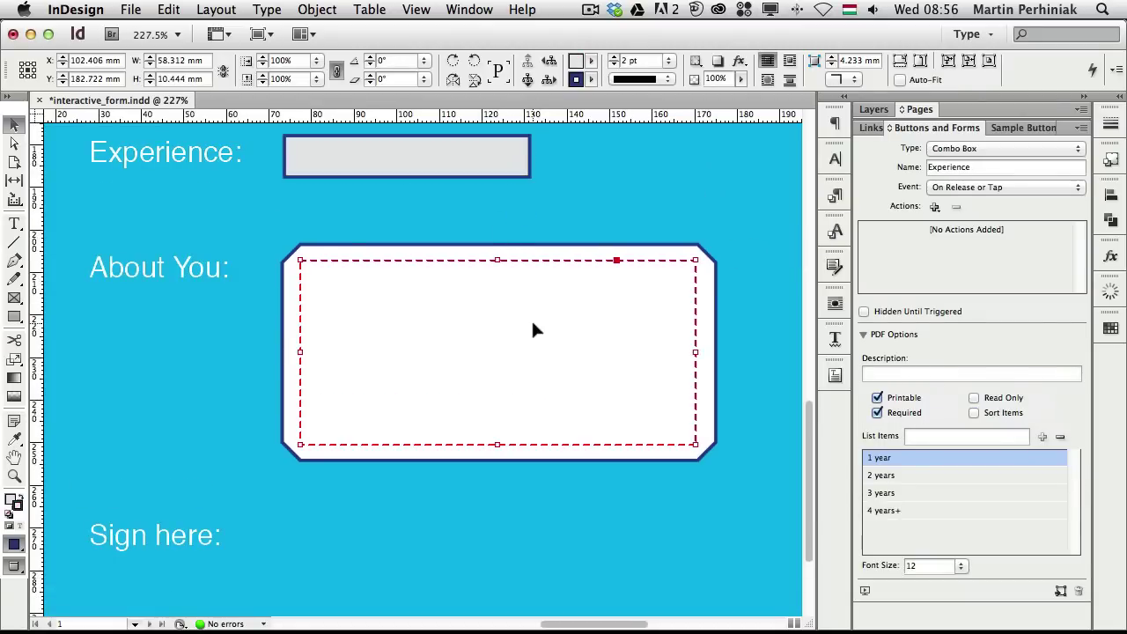
{"action": "left_click", "coordinate": [385, 577]}
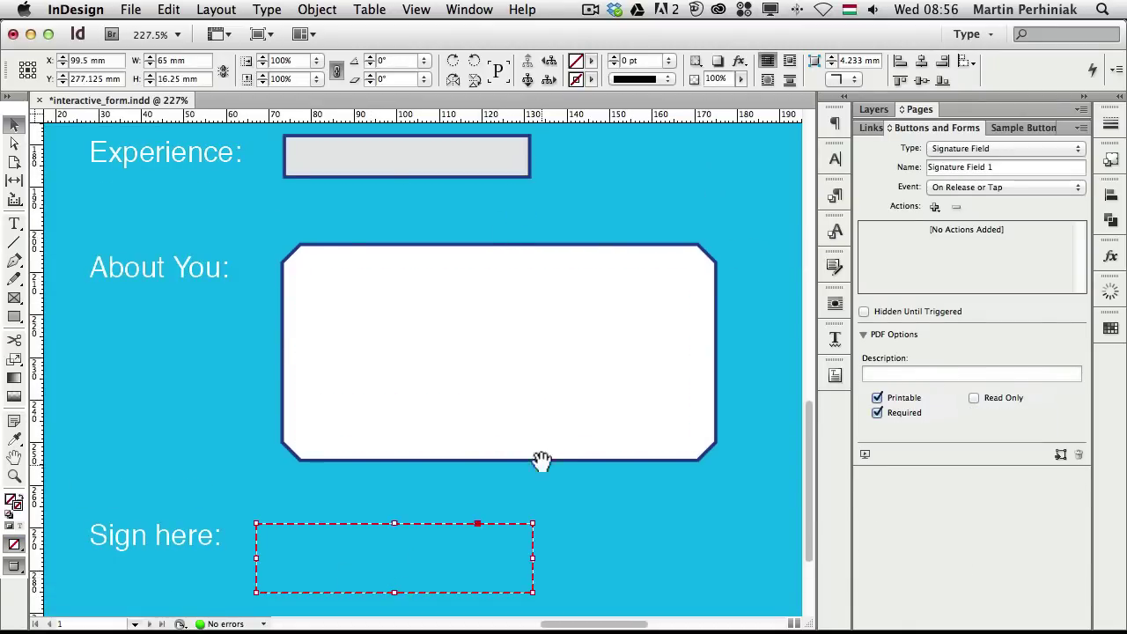
{"action": "left_click_drag", "start_coordinate": [556, 502], "coordinate": [466, 446]}
{"action": "left_click", "coordinate": [1026, 168]}
{"action": "mouse_move", "coordinate": [1026, 167]}
{"action": "left_mouse_down"}
{"action": "mouse_move", "coordinate": [928, 169]}
{"action": "mouse_move", "coordinate": [966, 170]}
{"action": "left_mouse_up"}
{"action": "key", "text": "BackSpace"}
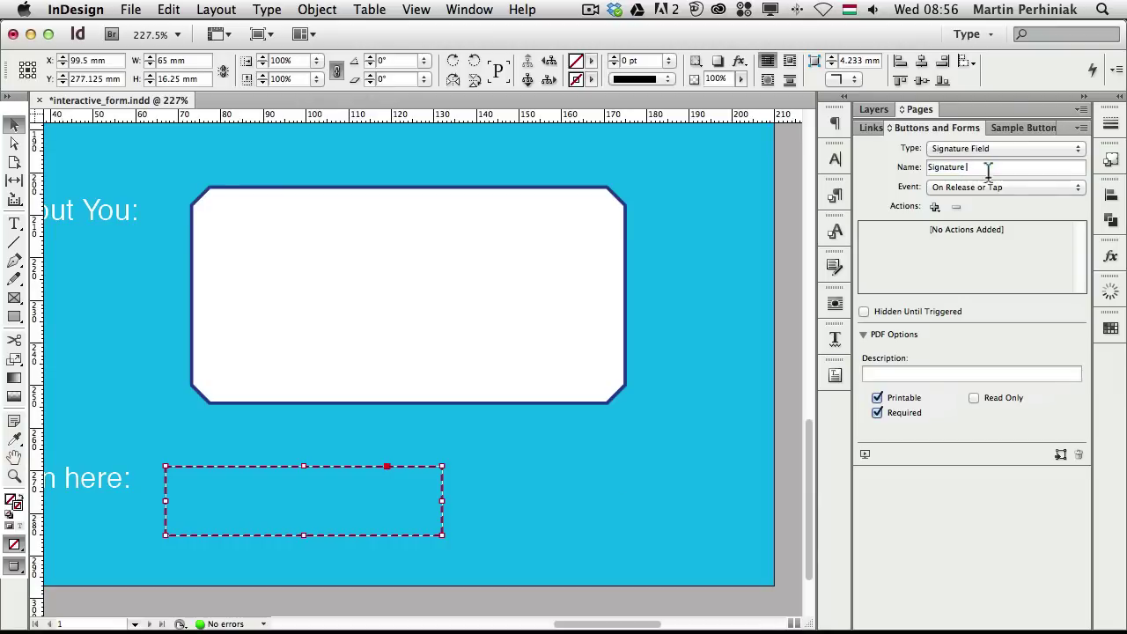
{"action": "left_click", "coordinate": [650, 481]}
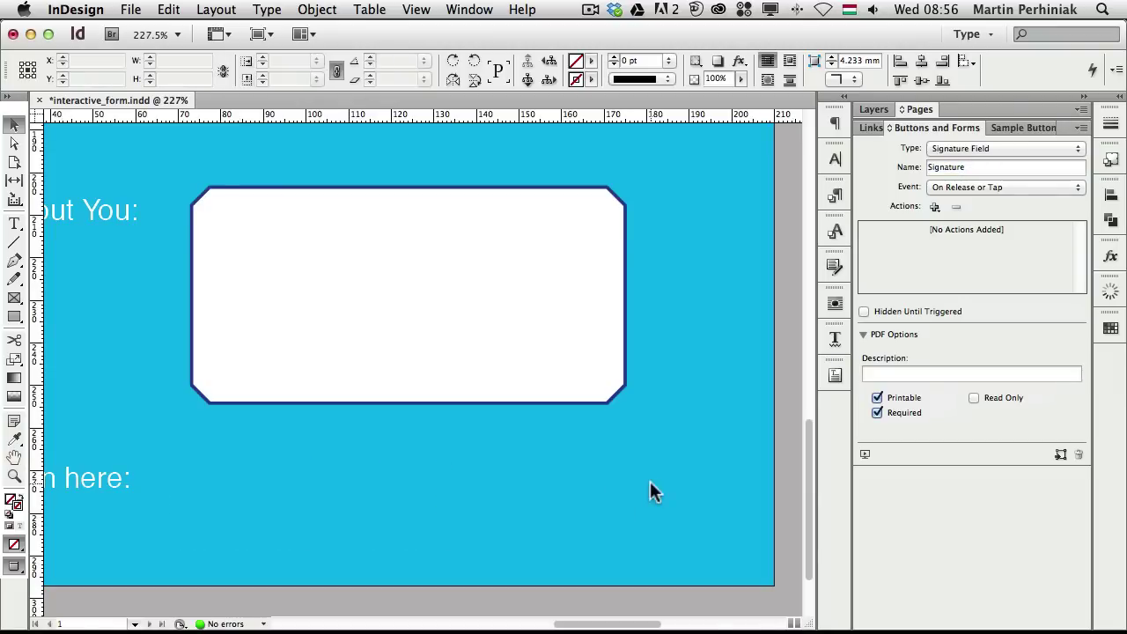
Place sample button 103 from Sample Buttons and Forms below the About You box.
{"action": "left_click", "coordinate": [1018, 127]}
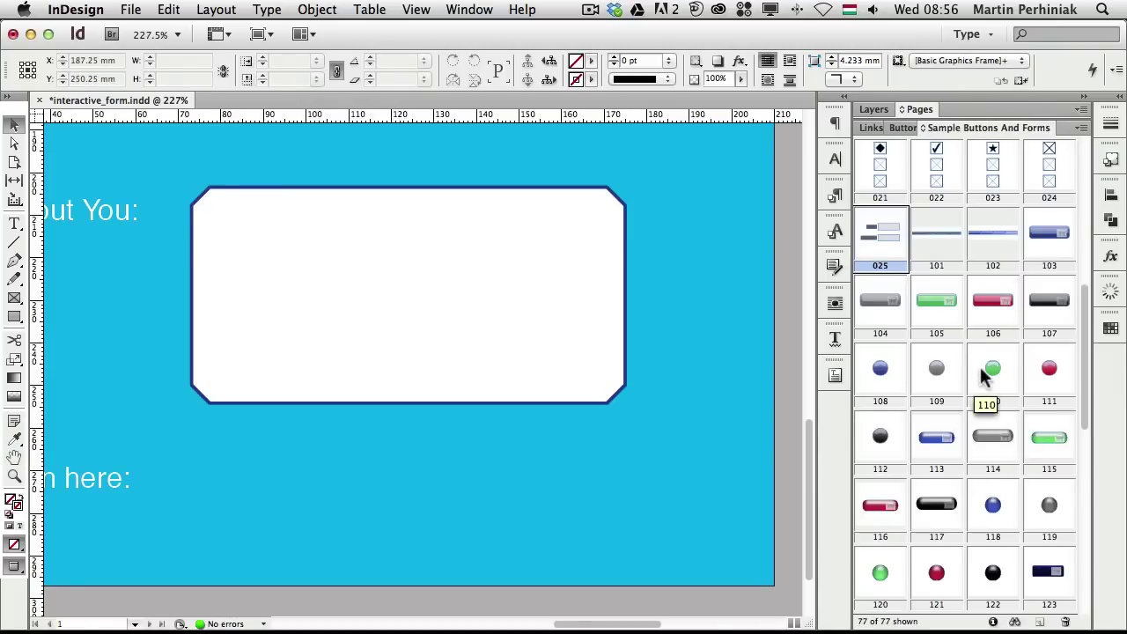
{"action": "left_click_drag", "start_coordinate": [1050, 242], "coordinate": [608, 521]}
{"action": "key", "text": "w"}
{"action": "left_click", "coordinate": [792, 485]}
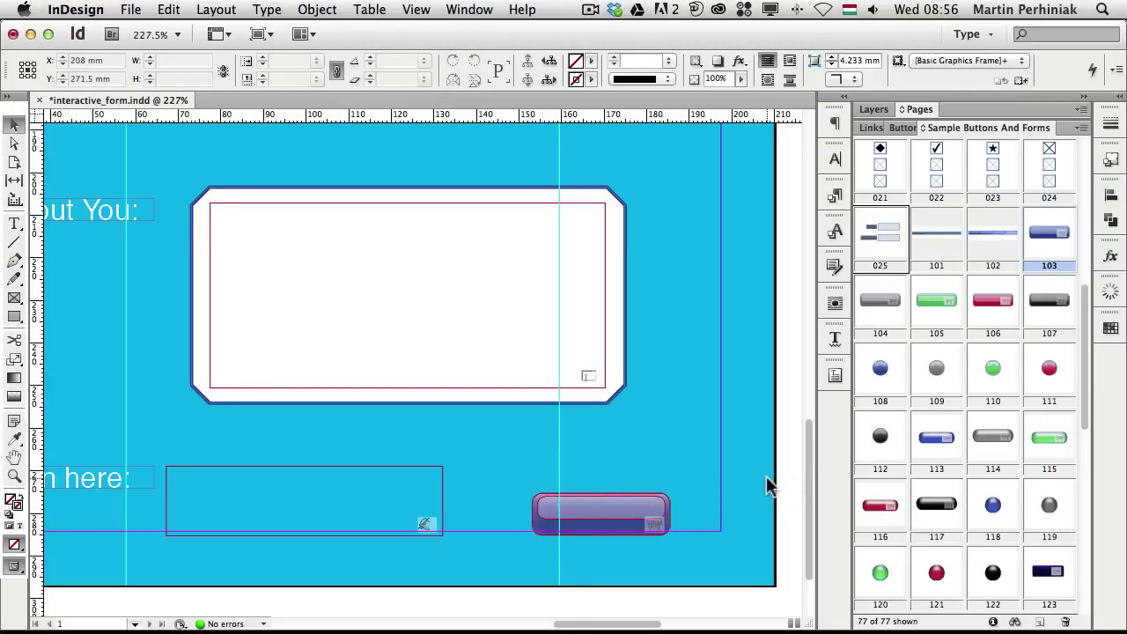
Create a text frame reading 'Submit' set in the Bebas font.
{"action": "key", "text": "t"}
{"action": "left_click_drag", "start_coordinate": [522, 432], "coordinate": [651, 461]}
{"action": "type", "text": "S"}
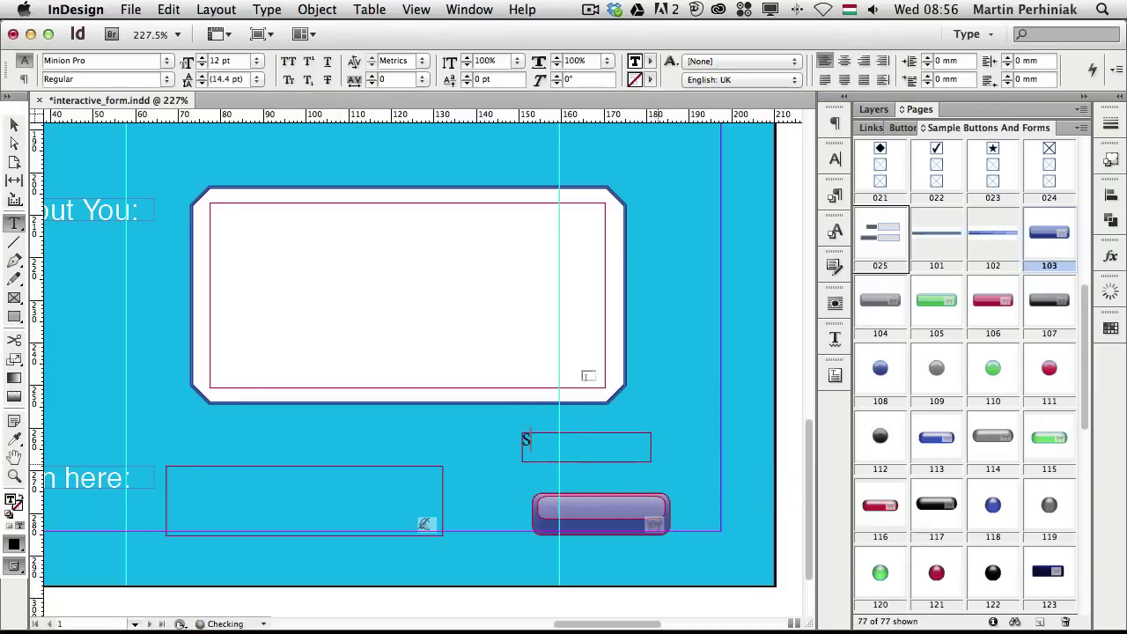
{"action": "type", "text": "ubmit"}
{"action": "key", "text": "super+a"}
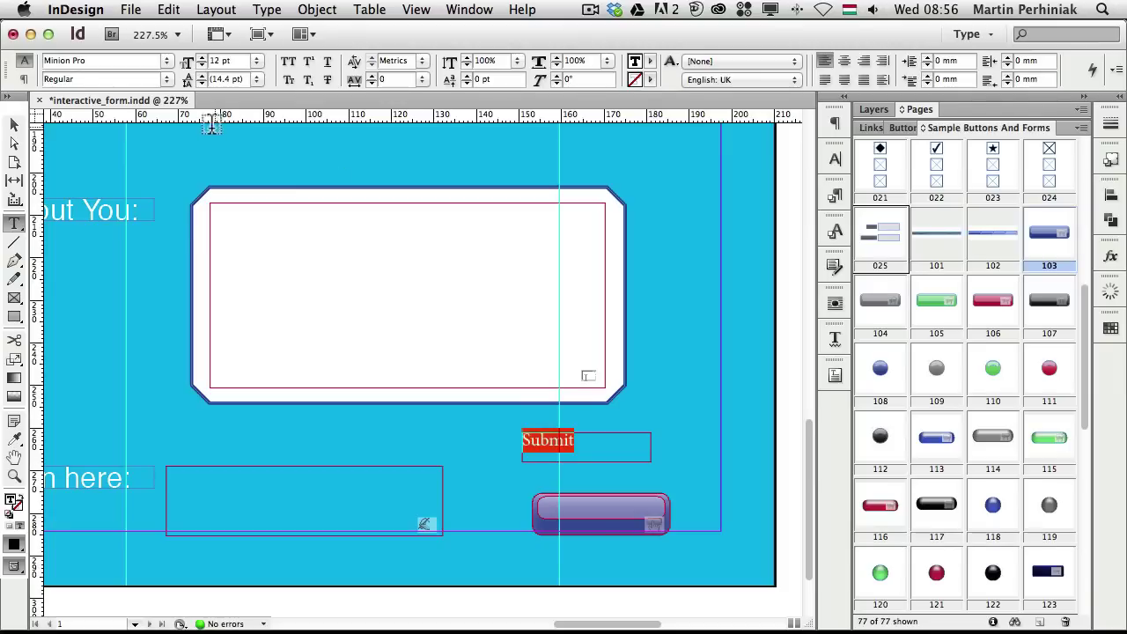
{"action": "key", "text": "super+6"}
{"action": "type", "text": "Bebas"}
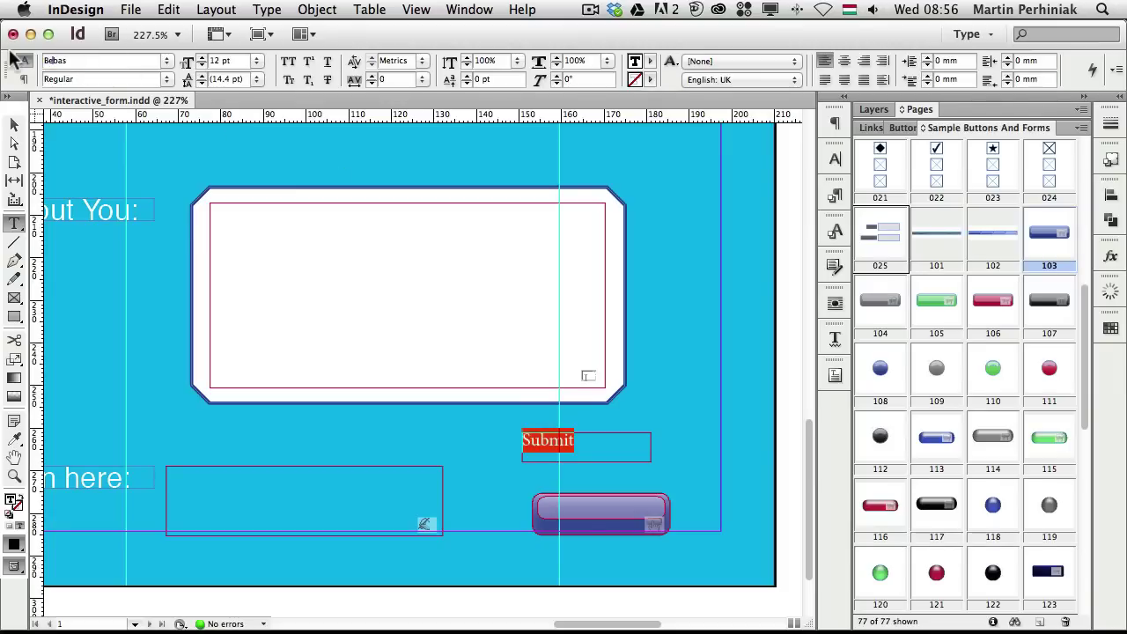
{"action": "key", "text": "Return"}
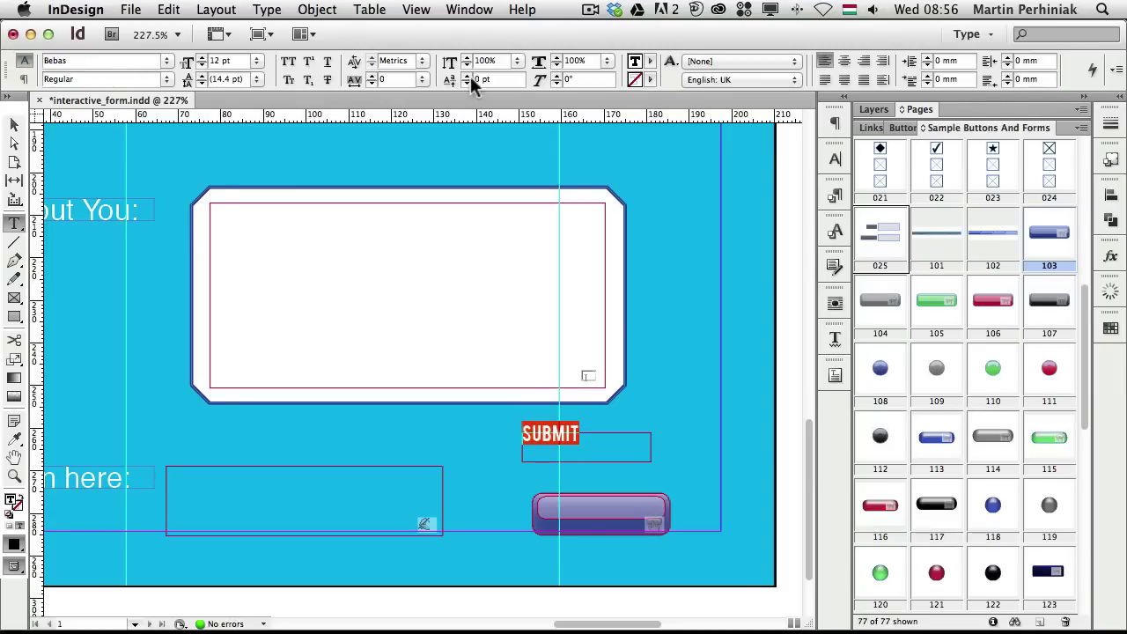
Colour the SUBMIT text white, fit its frame, and place it on the purple button.
{"action": "left_click", "coordinate": [650, 61]}
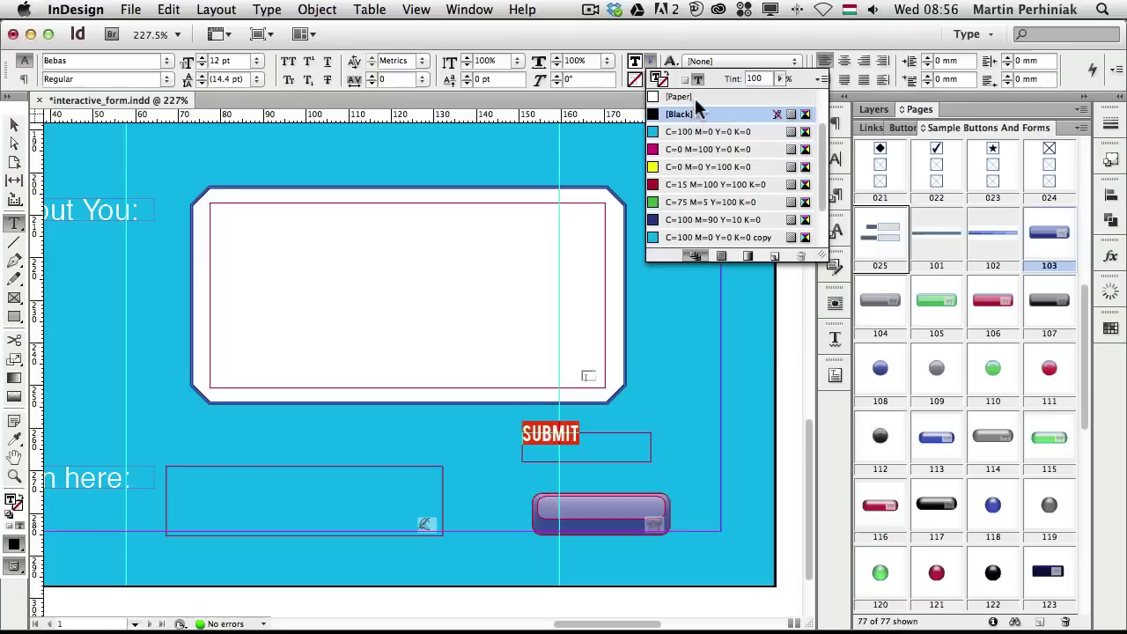
{"action": "left_click", "coordinate": [680, 220]}
{"action": "left_click", "coordinate": [598, 443]}
{"action": "key", "text": "Escape"}
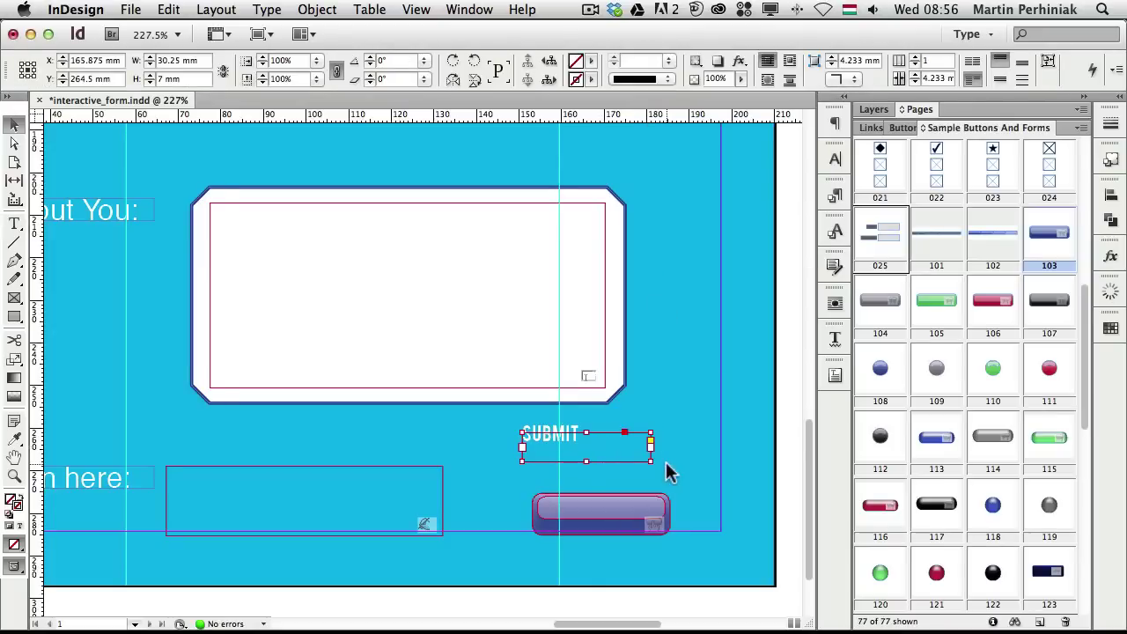
{"action": "double_click", "coordinate": [652, 465]}
{"action": "left_click", "coordinate": [608, 454]}
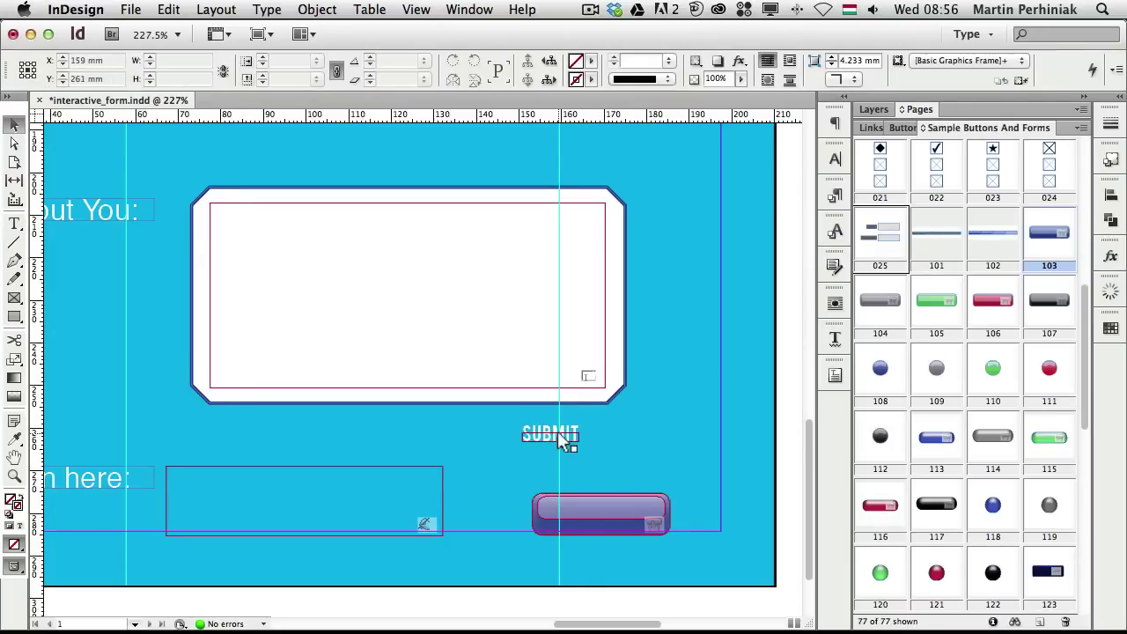
{"action": "left_click_drag", "start_coordinate": [576, 440], "coordinate": [631, 507]}
{"action": "left_click", "coordinate": [691, 458]}
{"action": "key", "text": "w"}
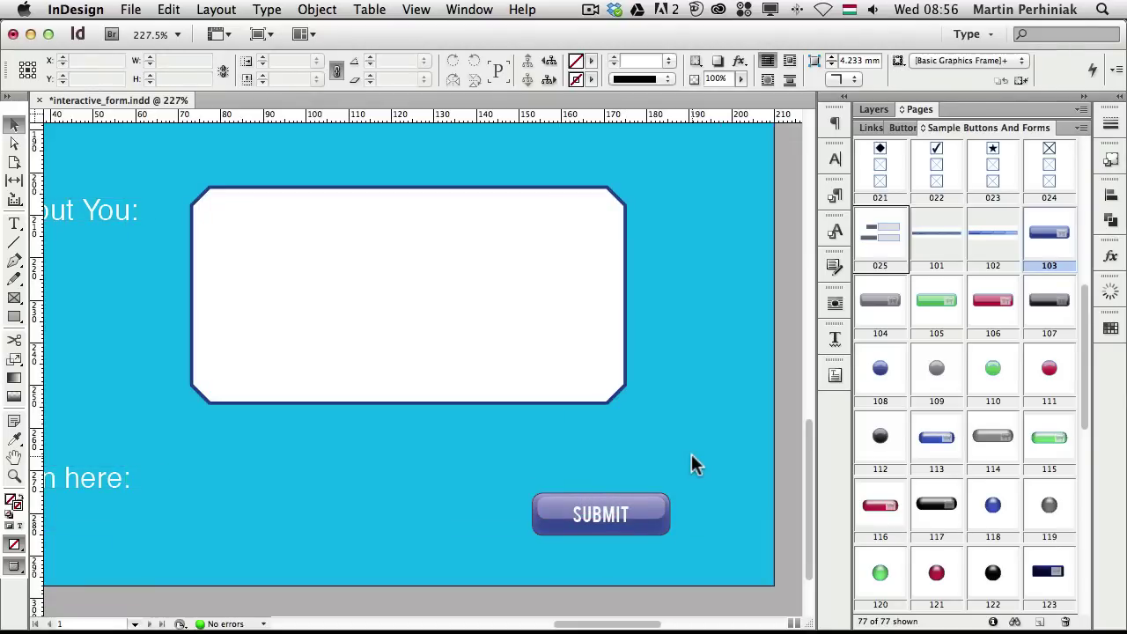
{"action": "left_click", "coordinate": [658, 518]}
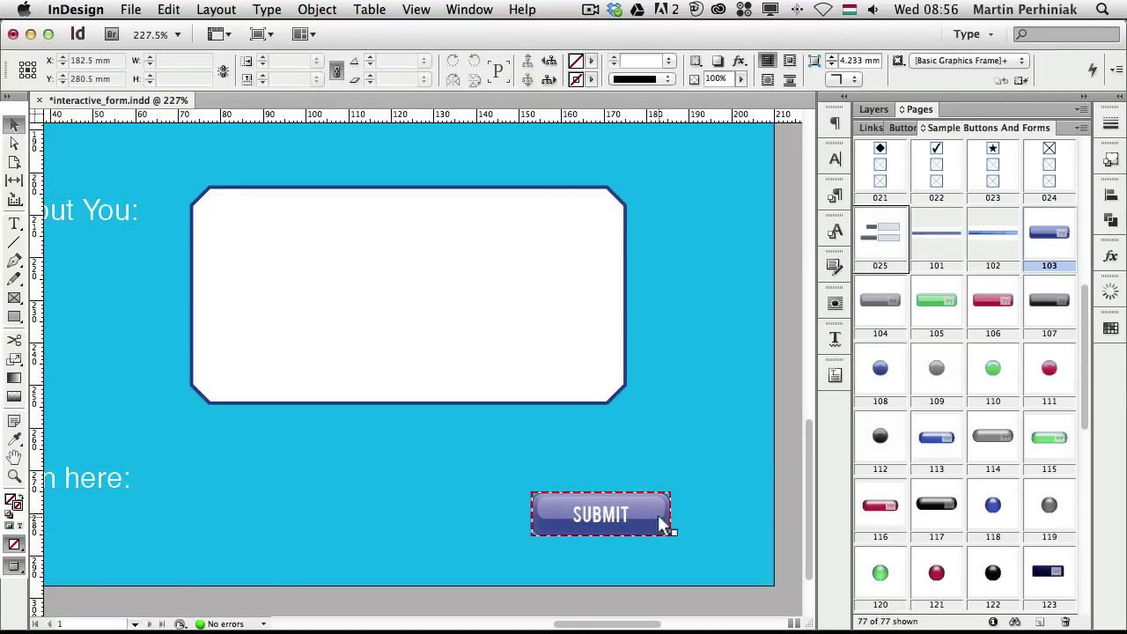
Rename the button from Button 6 to 'submit' in Buttons and Forms.
{"action": "left_click", "coordinate": [900, 130]}
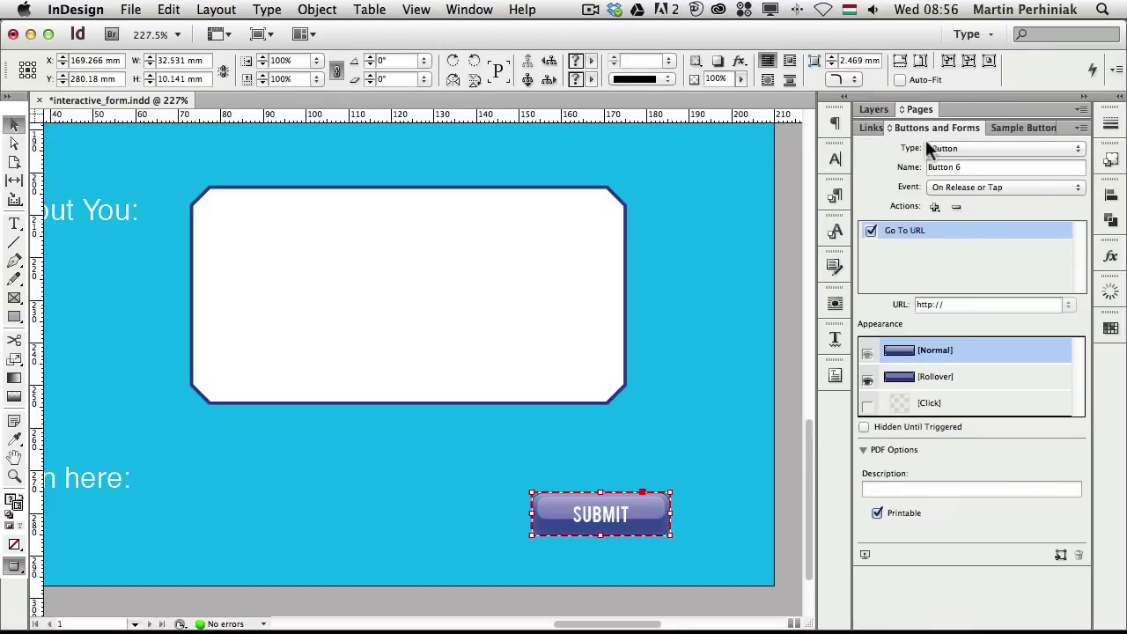
{"action": "left_click_drag", "start_coordinate": [975, 167], "coordinate": [891, 166]}
{"action": "type", "text": "submit"}
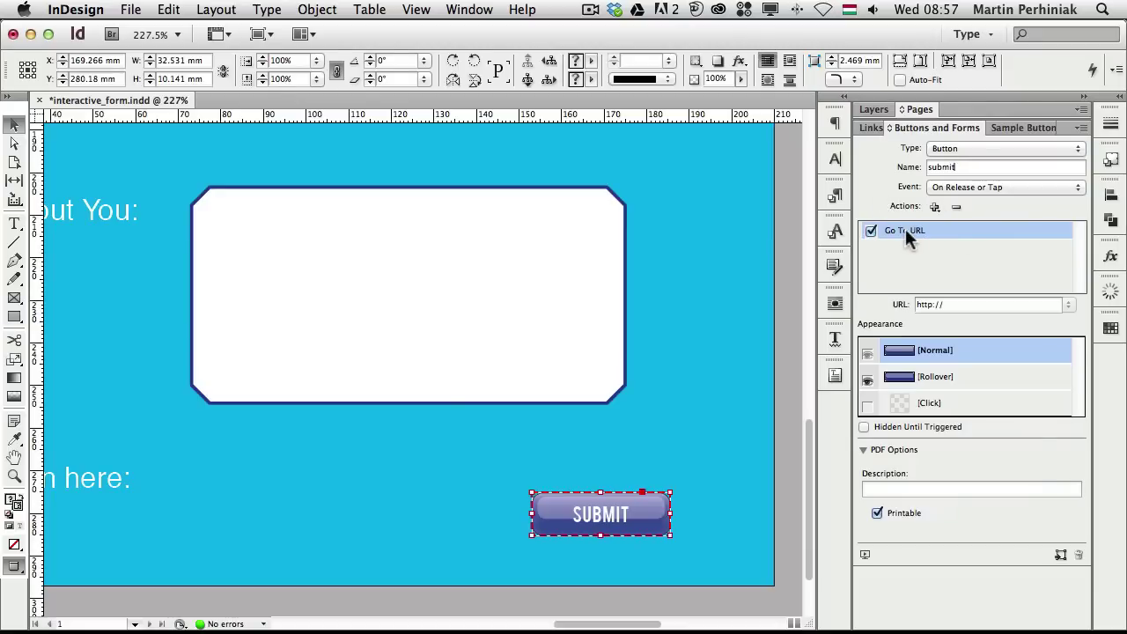
Replace the Go To URL action with a Submit Form action targeting a mailto: address.
{"action": "left_click", "coordinate": [957, 206]}
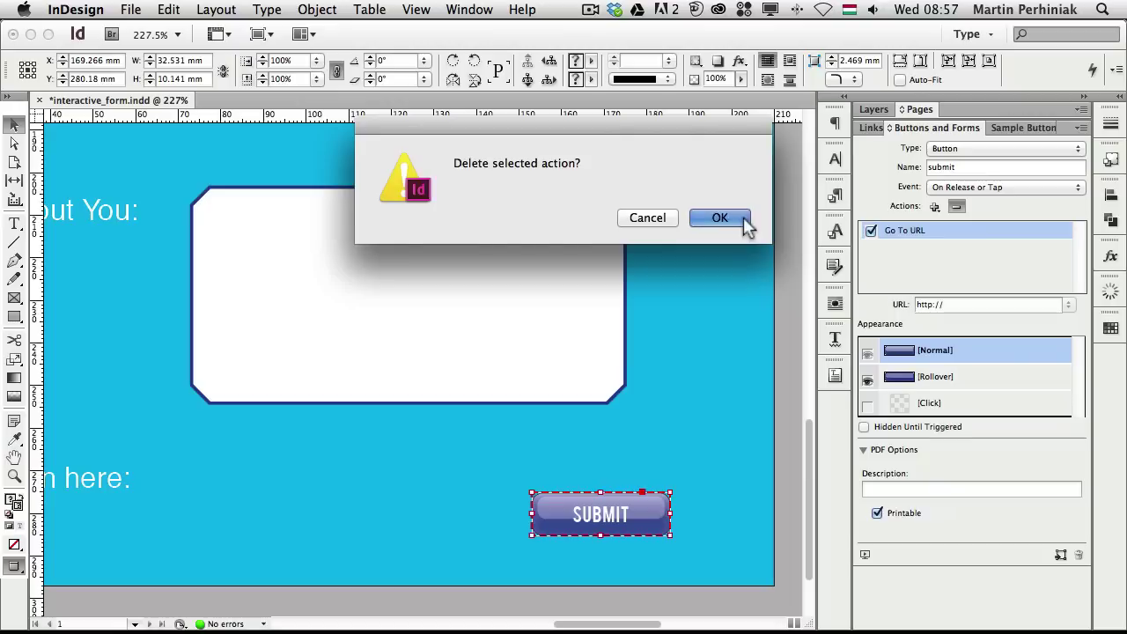
{"action": "left_click", "coordinate": [744, 223]}
{"action": "left_click", "coordinate": [936, 207]}
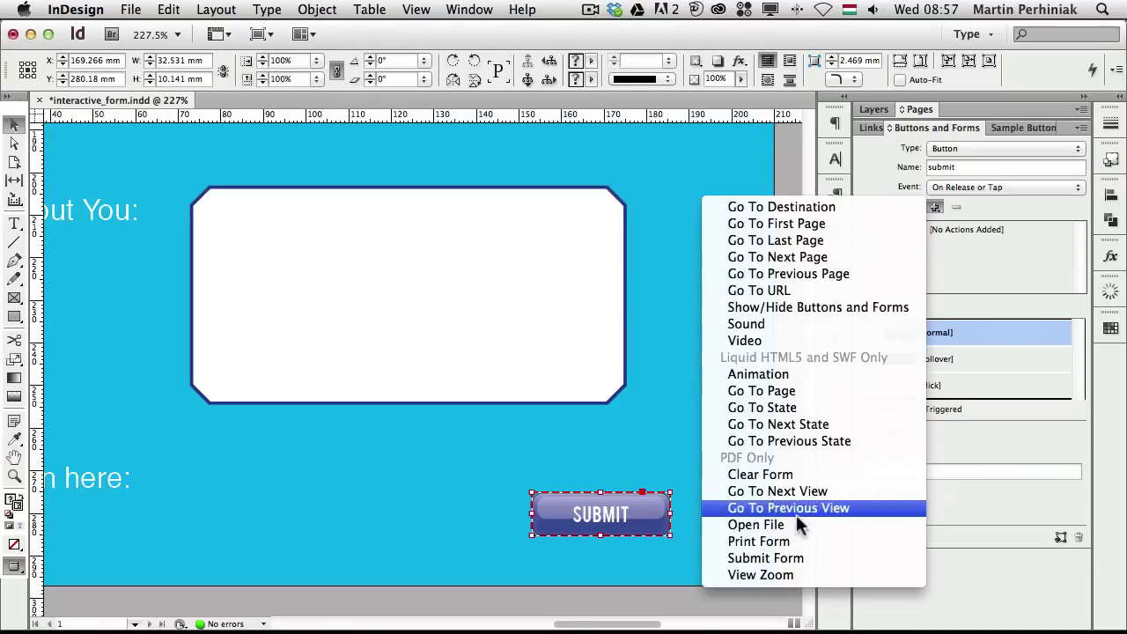
{"action": "left_click", "coordinate": [795, 561]}
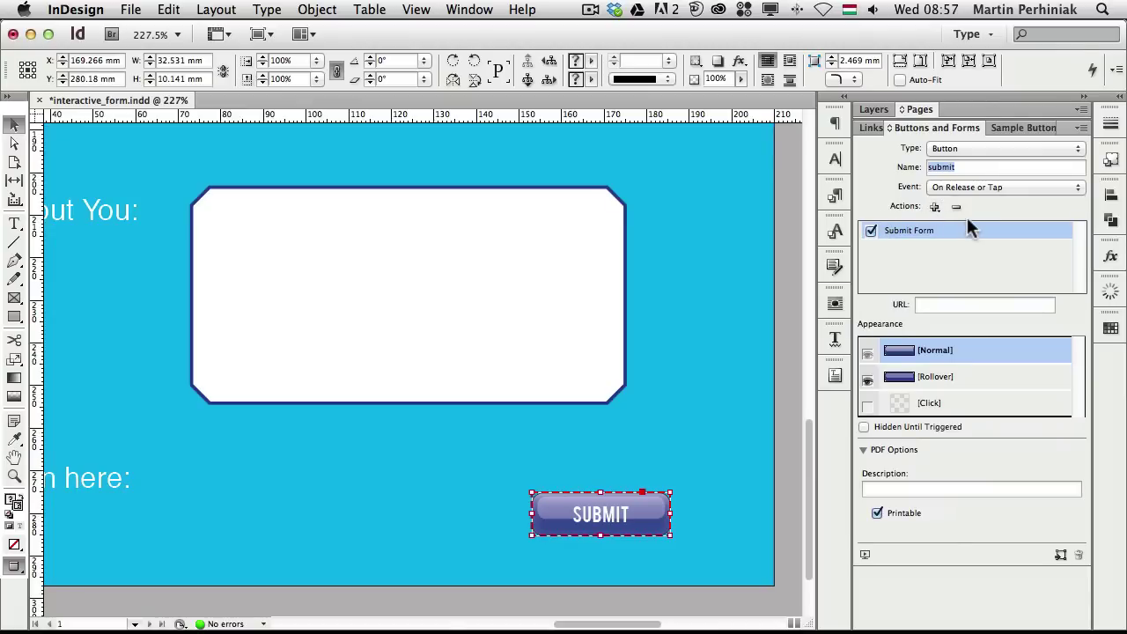
{"action": "left_click", "coordinate": [966, 299]}
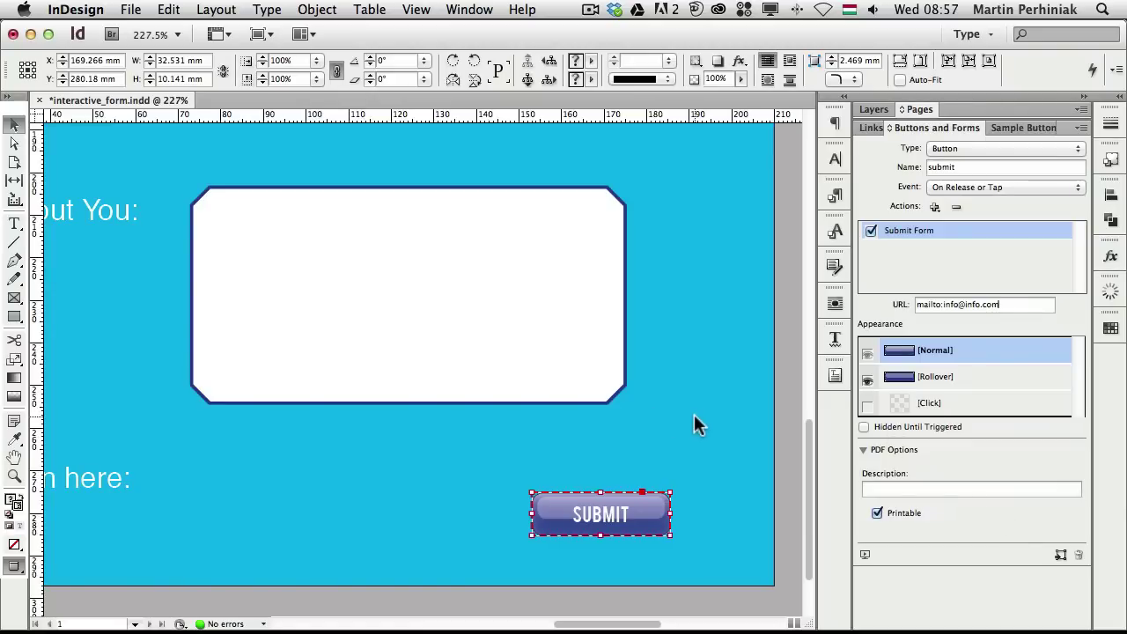
{"action": "left_click", "coordinate": [788, 383]}
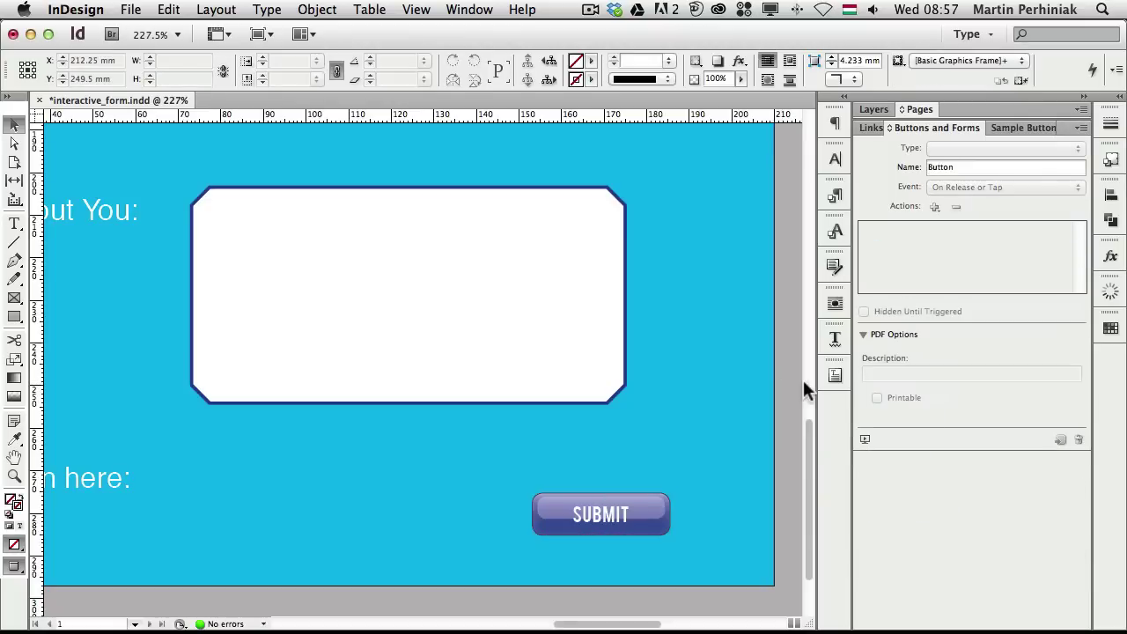
Fit the page in the window and save the document as interactive_form_finished.
{"action": "key", "text": "super+0"}
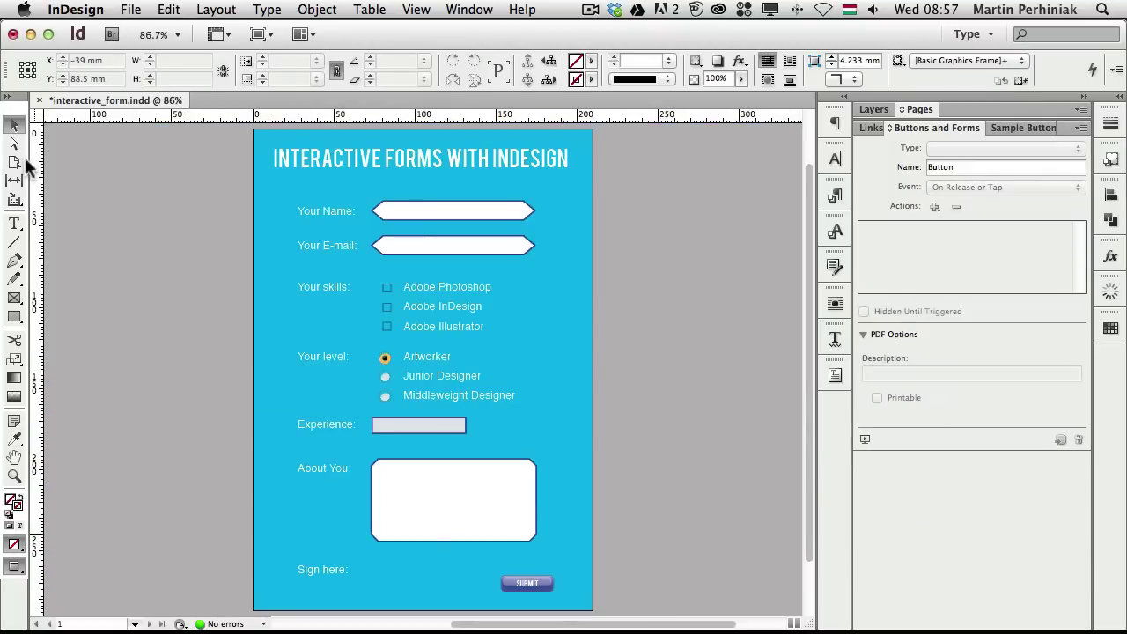
{"action": "key", "text": "shift+super+s"}
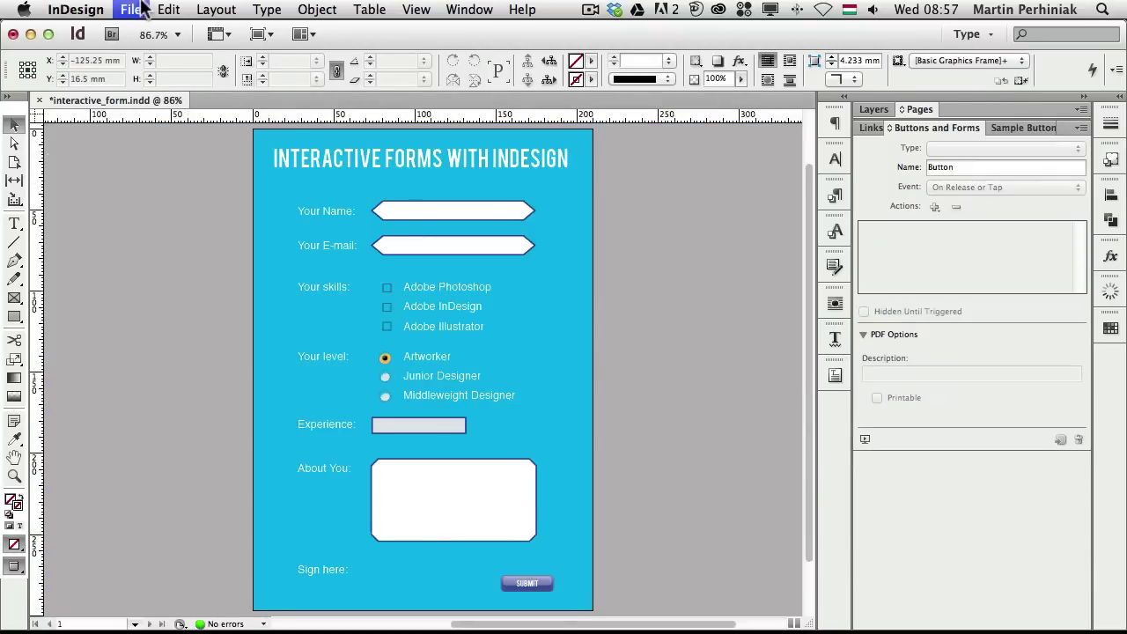
{"action": "type", "text": "_finisgh"}
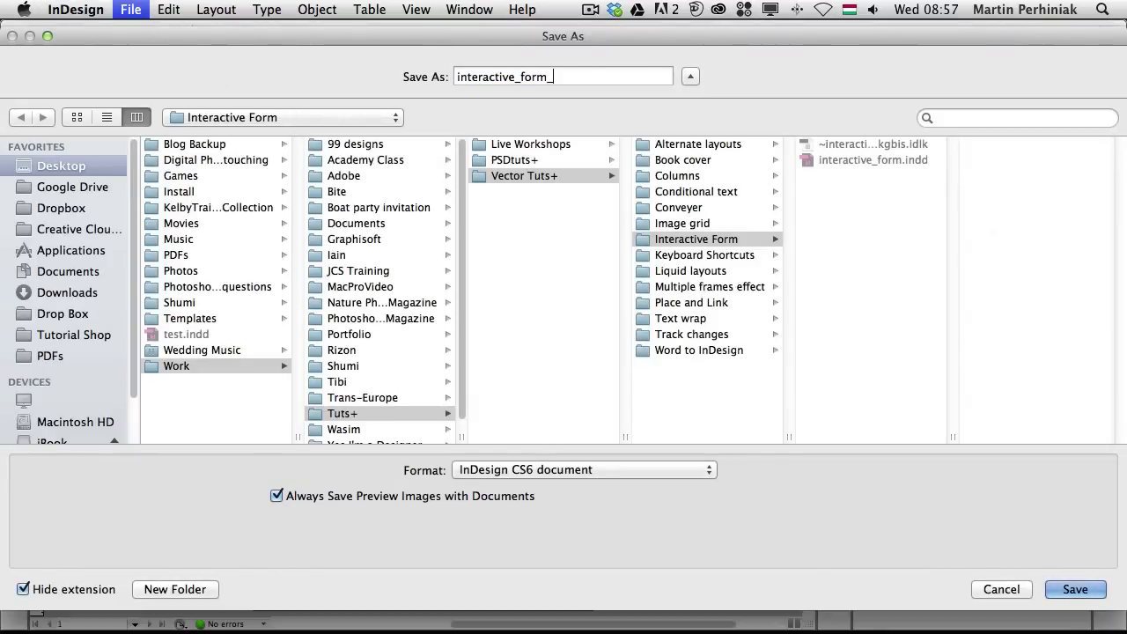
{"action": "key", "text": "BackSpace"}
{"action": "key", "text": "BackSpace"}
{"action": "type", "text": "hed"}
{"action": "key", "text": "Return"}
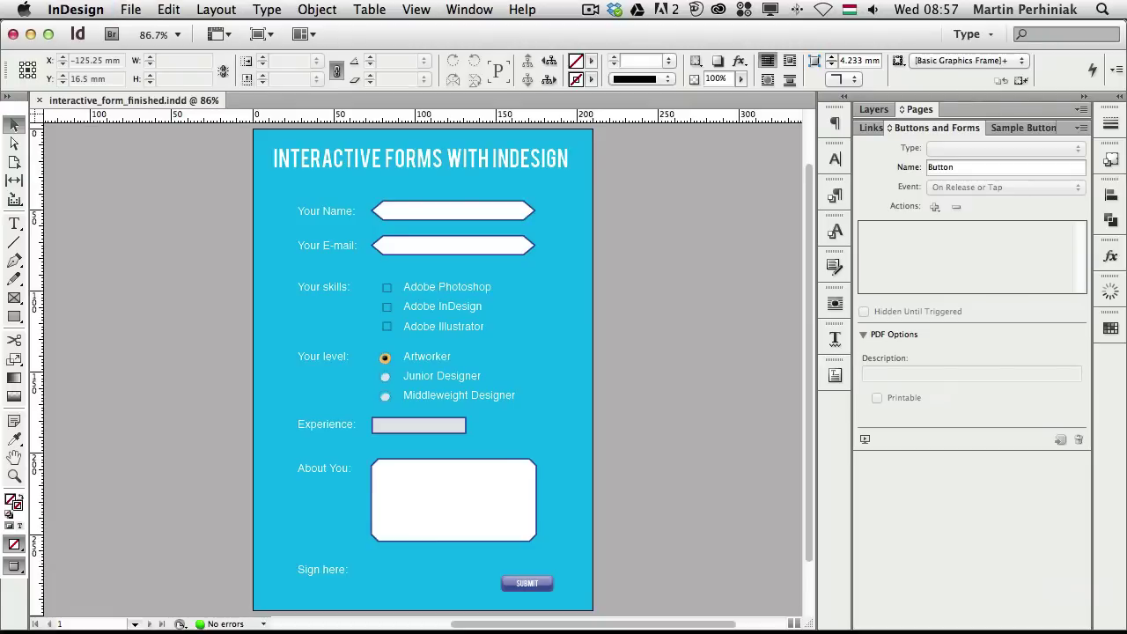
Export the document as Adobe PDF (Interactive), keeping the file name and location.
{"action": "left_click", "coordinate": [131, 9]}
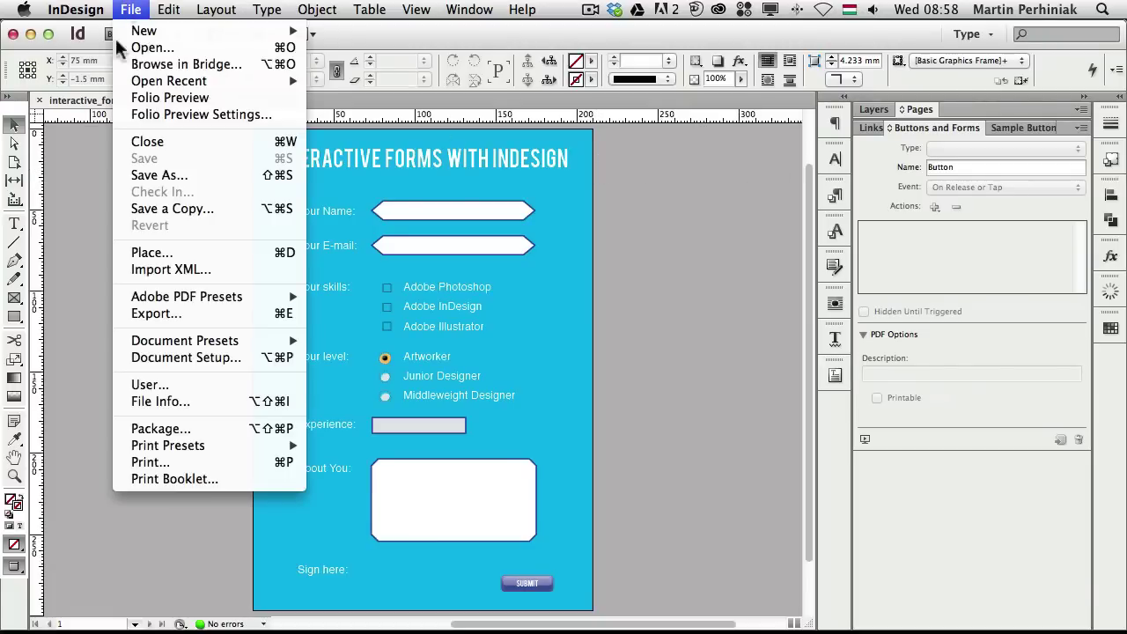
{"action": "left_click", "coordinate": [179, 310]}
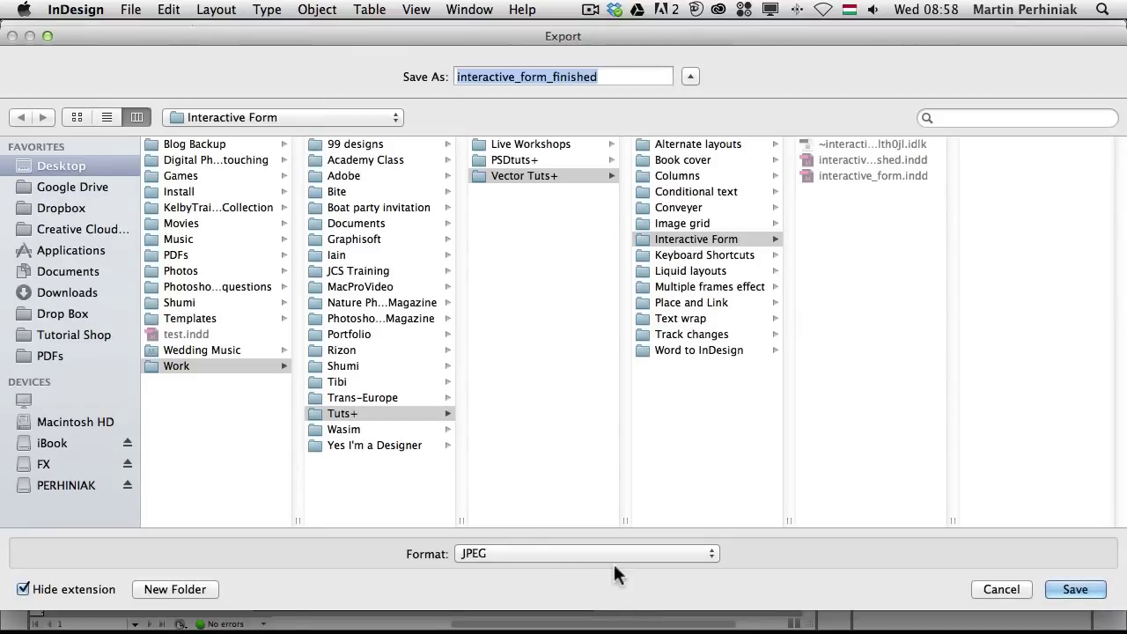
{"action": "left_click", "coordinate": [607, 557]}
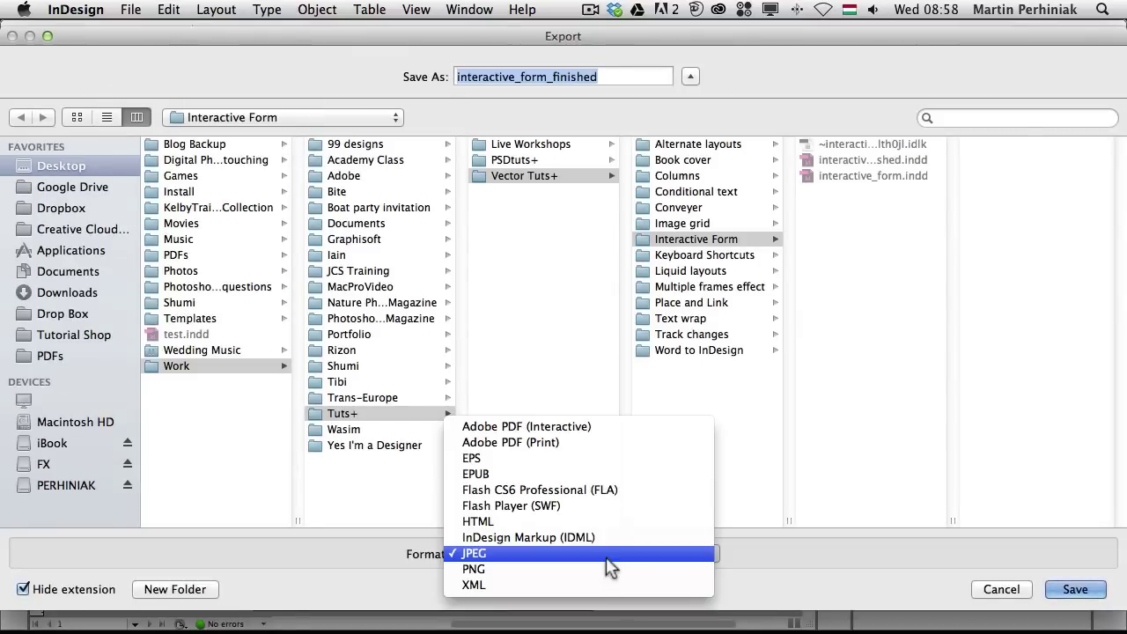
{"action": "left_click", "coordinate": [550, 427]}
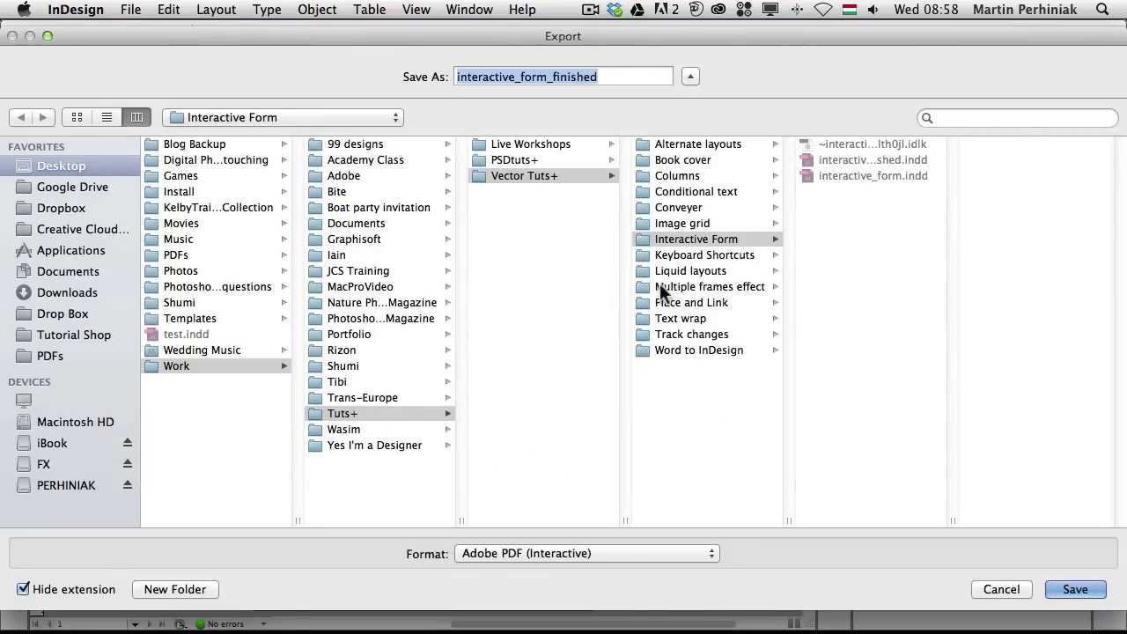
{"action": "left_click", "coordinate": [1070, 583]}
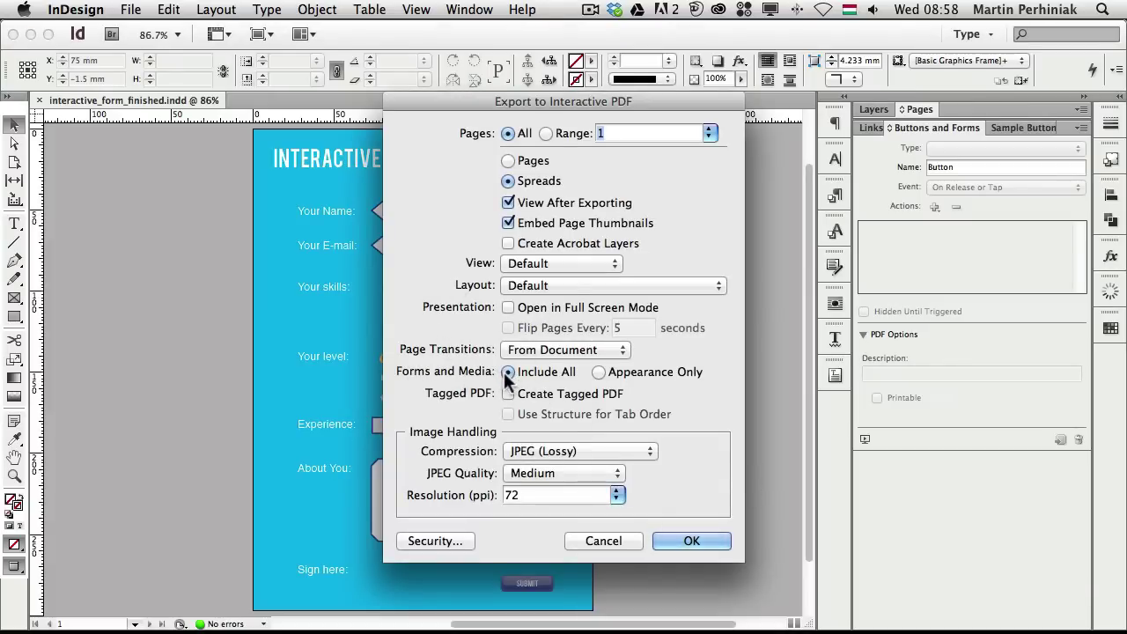
Accept the interactive PDF settings, dismiss the blend space warning and turn off field highlighting.
{"action": "left_click", "coordinate": [690, 540]}
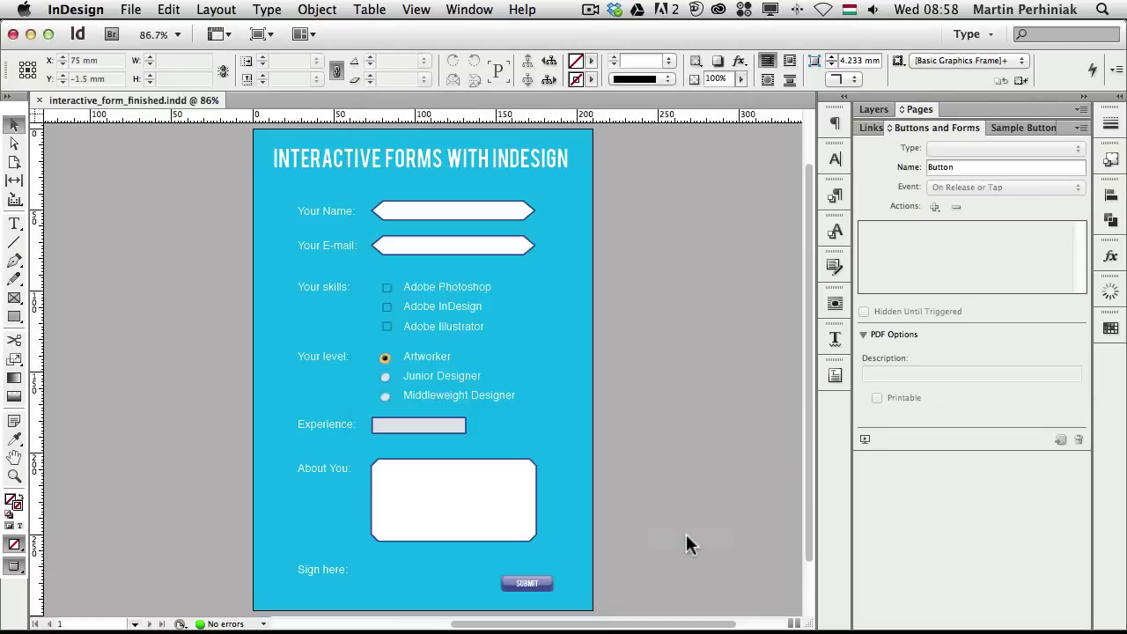
{"action": "left_click", "coordinate": [732, 389]}
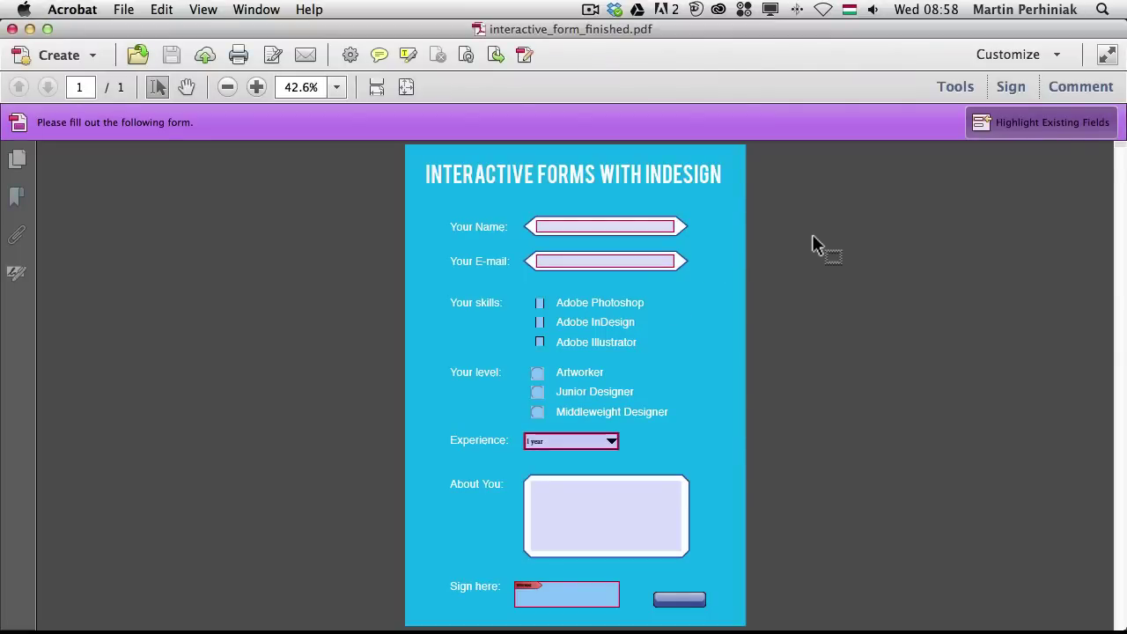
{"action": "left_click", "coordinate": [1035, 125]}
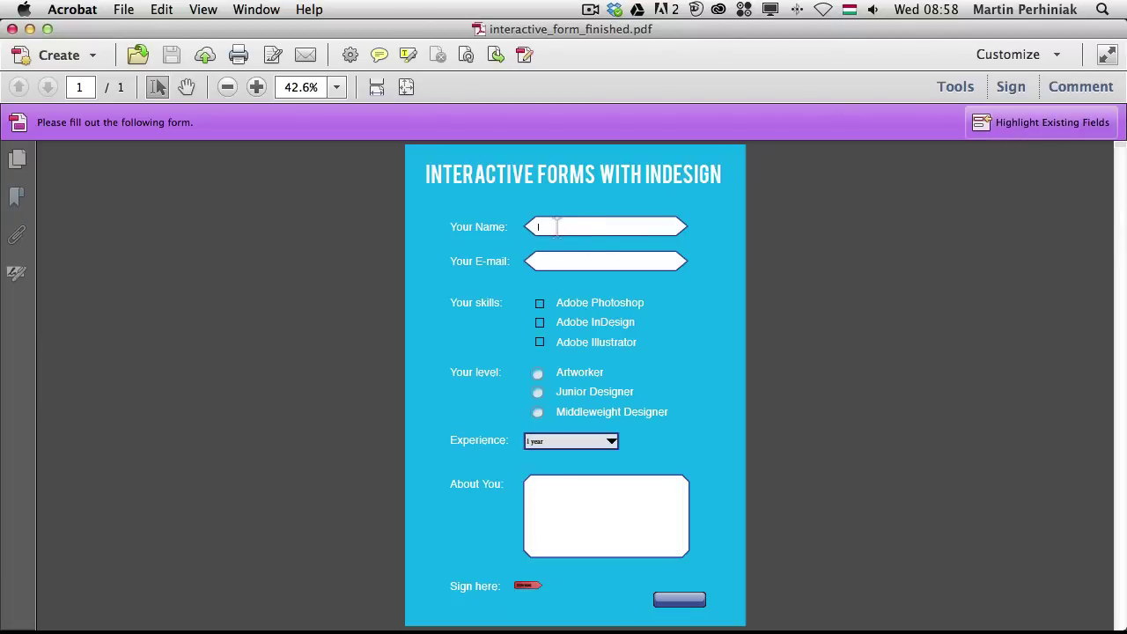
Type a name, move to E-mail, and tick Photoshop, InDesign and Illustrator skills.
{"action": "type", "text": "Martin Perhiniak"}
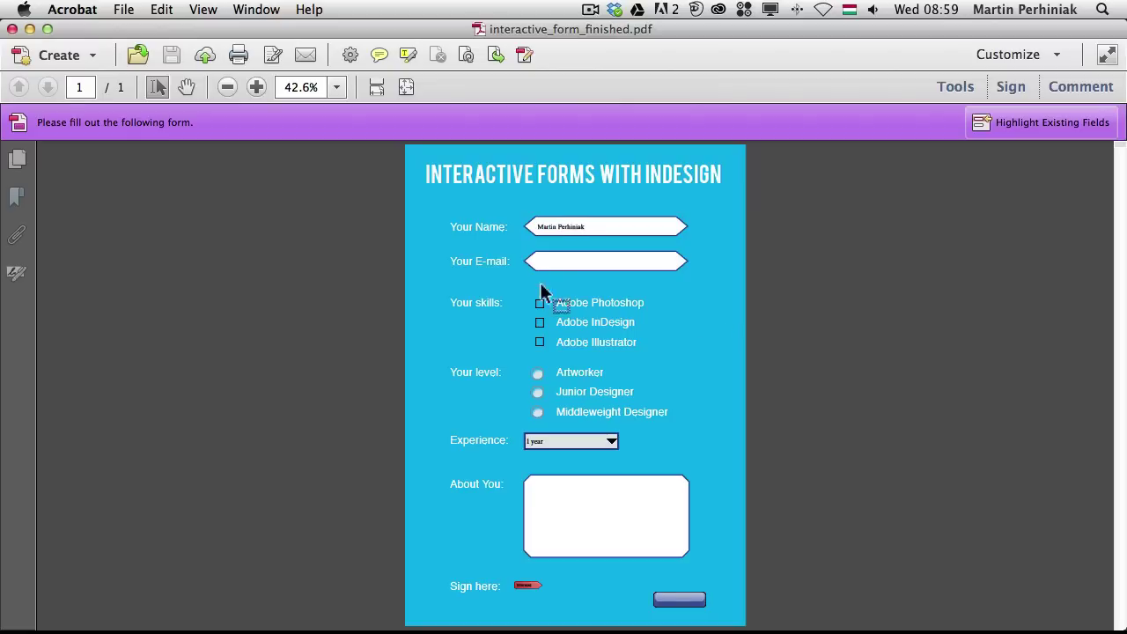
{"action": "left_click", "coordinate": [566, 261]}
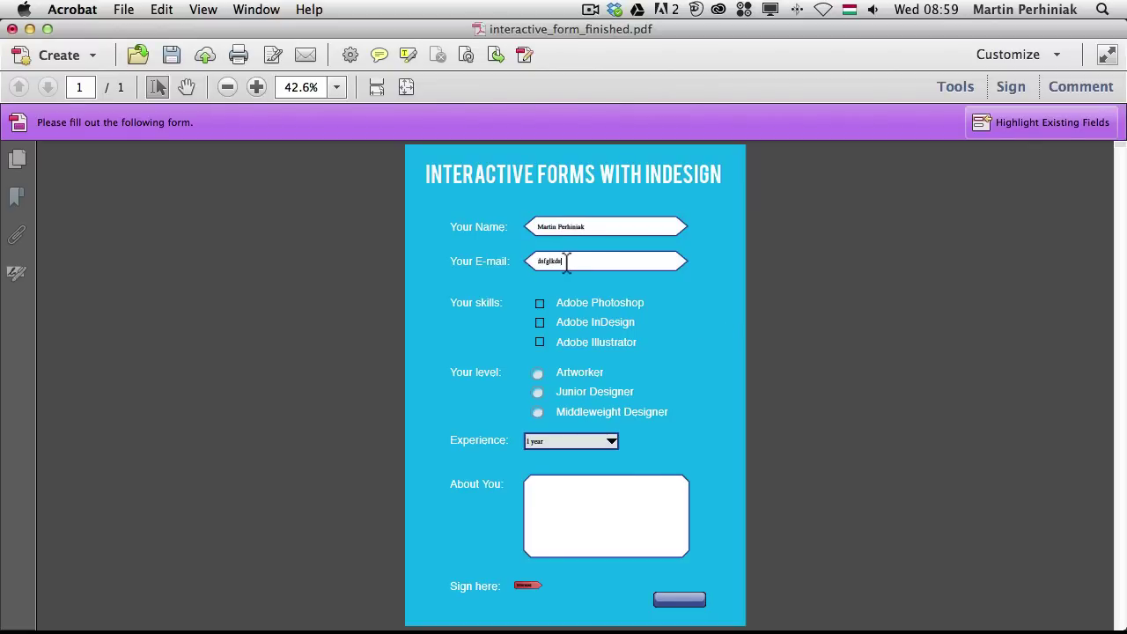
{"action": "left_click", "coordinate": [540, 303]}
{"action": "left_click", "coordinate": [539, 322]}
{"action": "left_click", "coordinate": [540, 343]}
Test the level radio buttons, ending on Middleweight Designer, and pick 4 years+ experience.
{"action": "left_click", "coordinate": [538, 393]}
{"action": "left_click", "coordinate": [537, 412]}
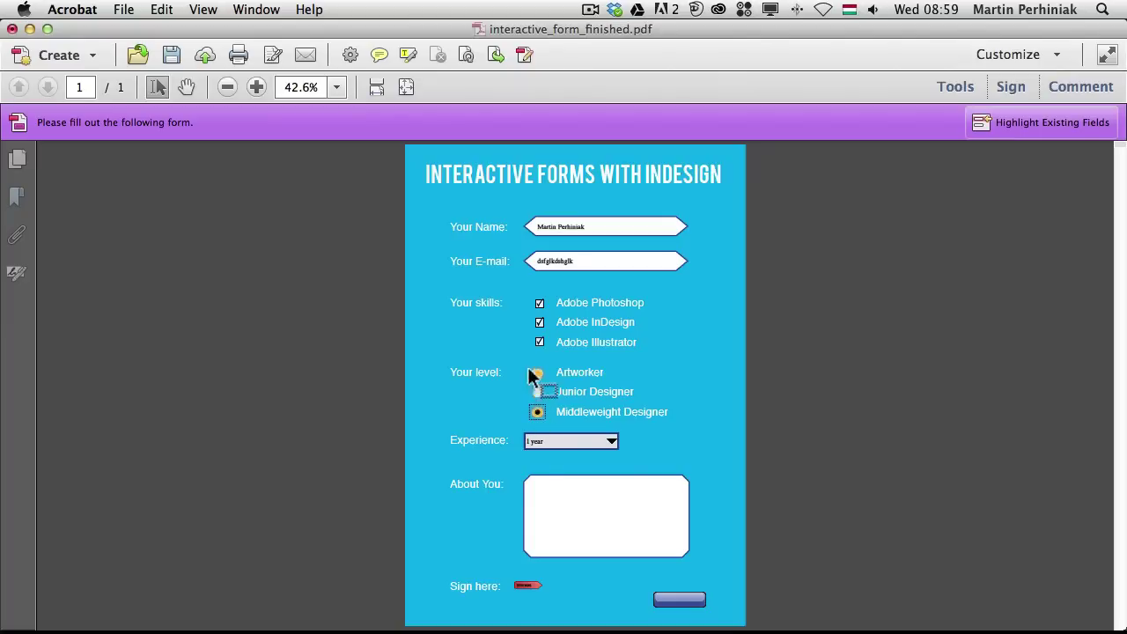
{"action": "left_click", "coordinate": [537, 374]}
{"action": "left_click", "coordinate": [538, 393]}
{"action": "left_click", "coordinate": [538, 412]}
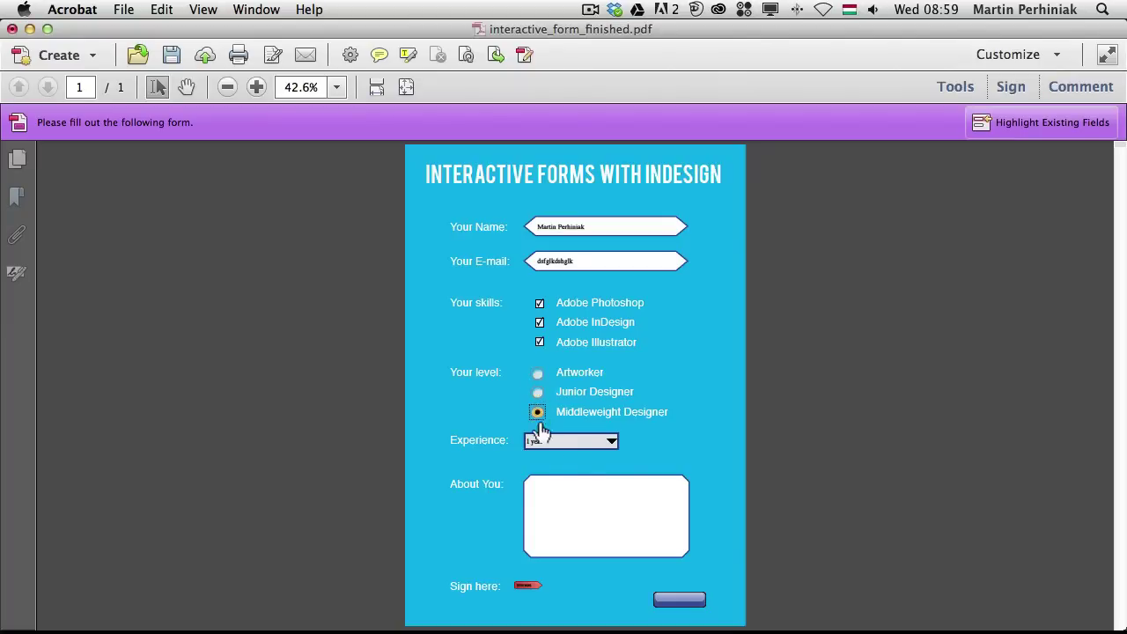
{"action": "left_click", "coordinate": [612, 441]}
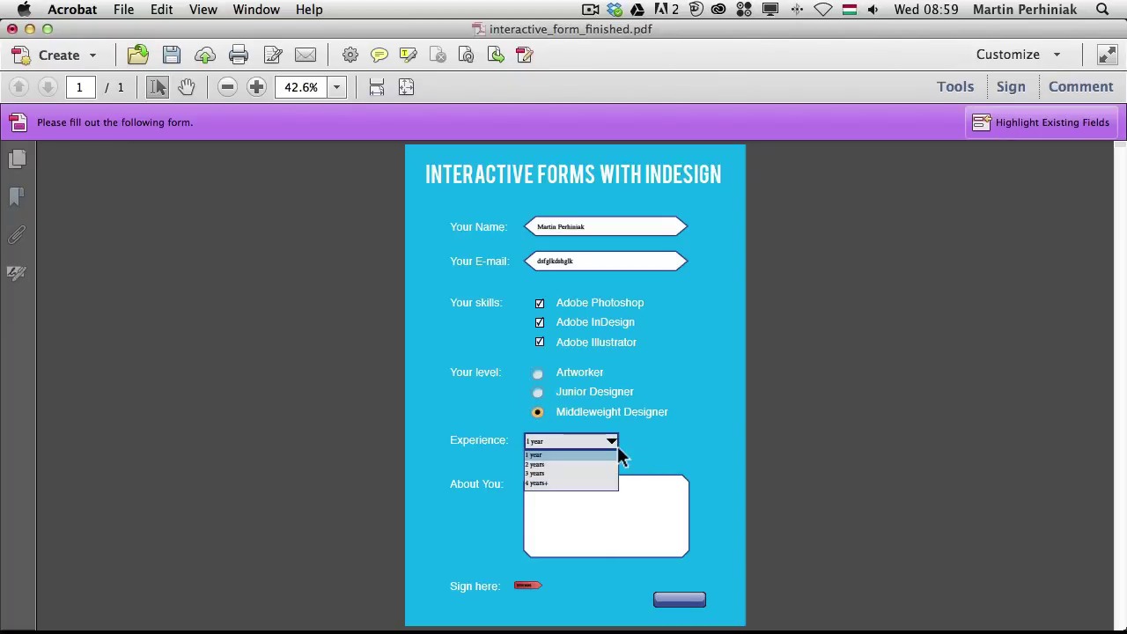
{"action": "left_click", "coordinate": [548, 483]}
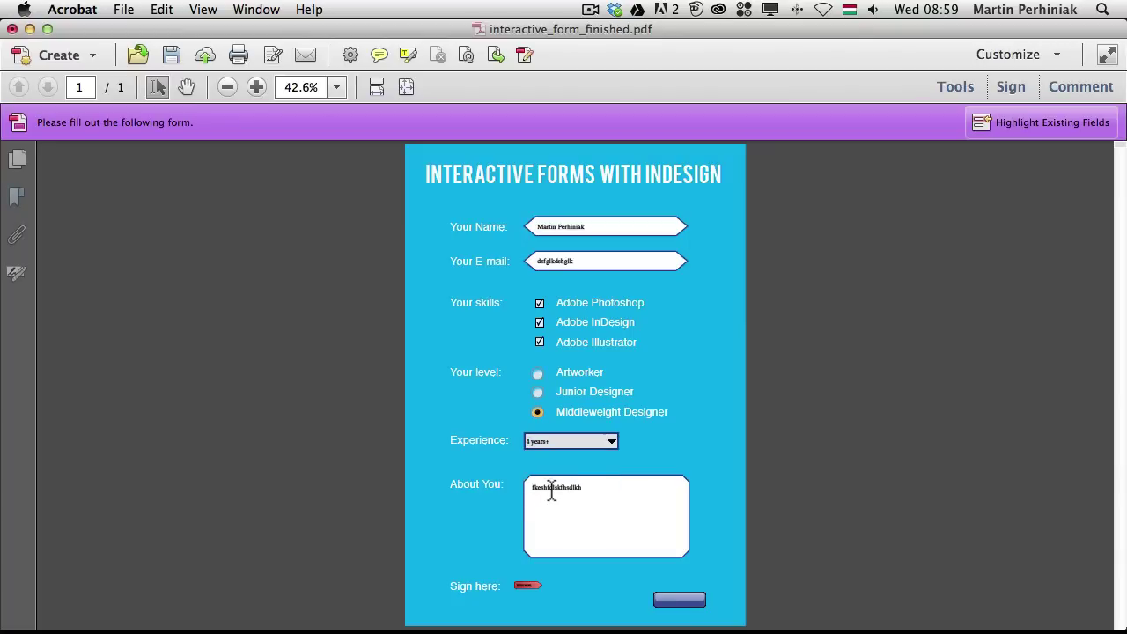
In InDesign, show frame edges and draw an empty text frame right of the page.
{"action": "key", "text": "super+Tab"}
{"action": "key", "text": "super+shift+Tab"}
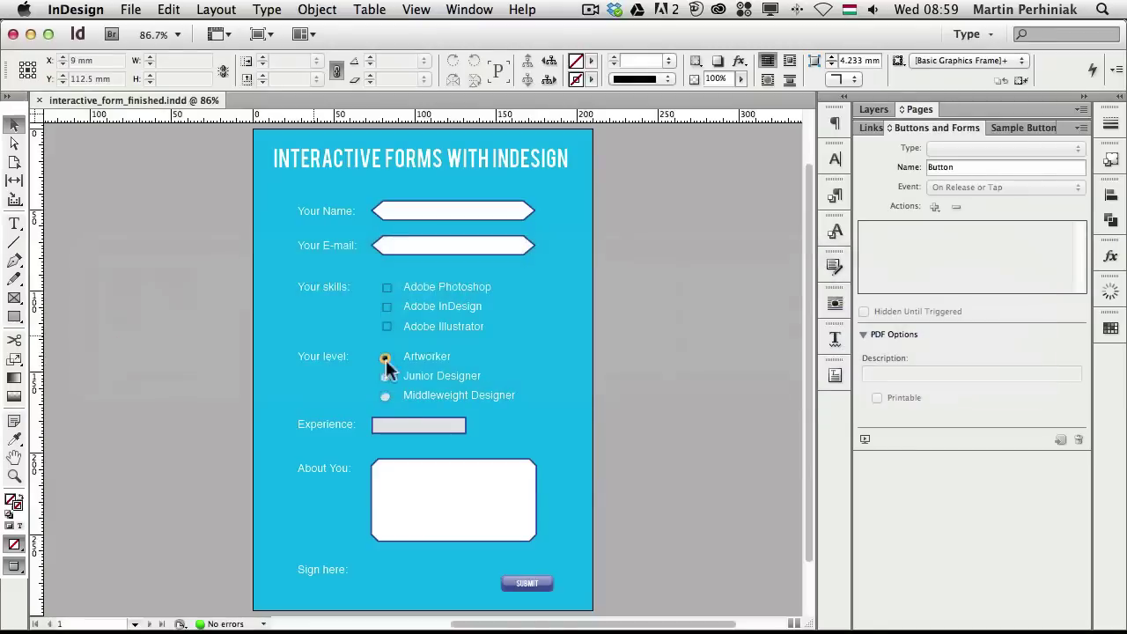
{"action": "key", "text": "w"}
{"action": "scroll", "coordinate": [584, 309], "scroll_direction": "right", "scroll_amount": 5}
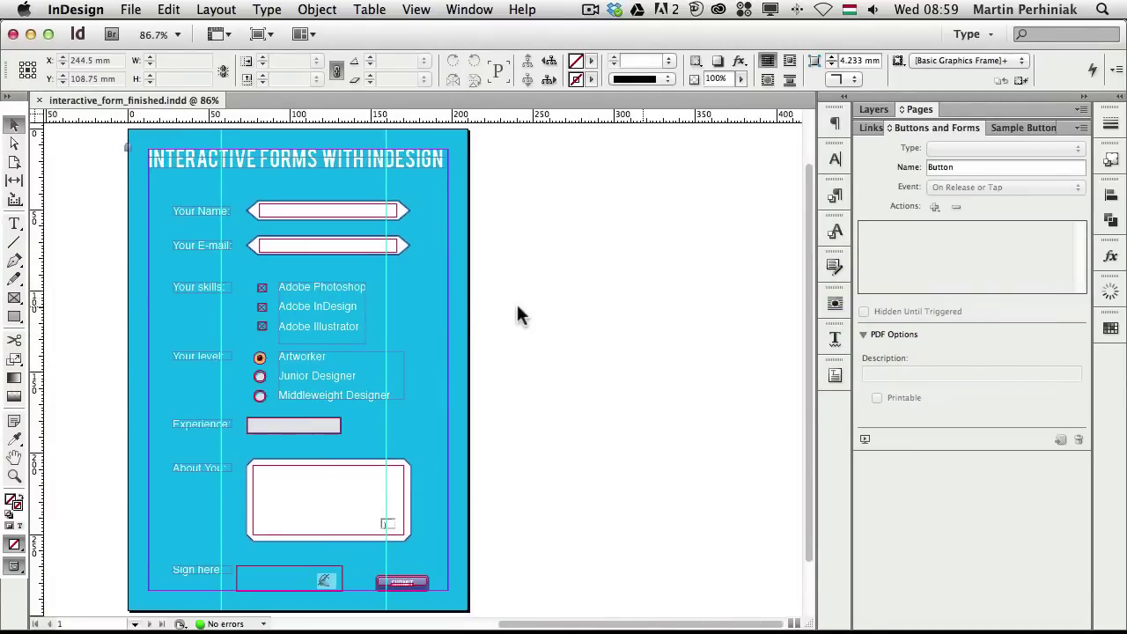
{"action": "key", "text": "t"}
{"action": "left_click_drag", "start_coordinate": [524, 235], "coordinate": [732, 486]}
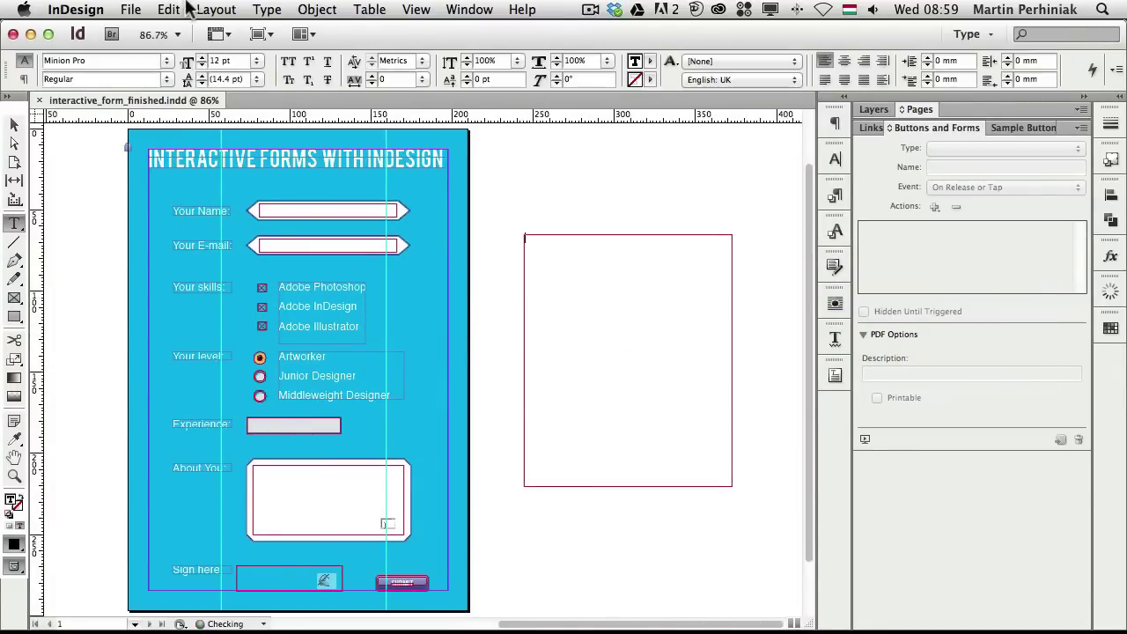
Fill the frame with placeholder text, select all of it, and return to Acrobat.
{"action": "left_click", "coordinate": [267, 9]}
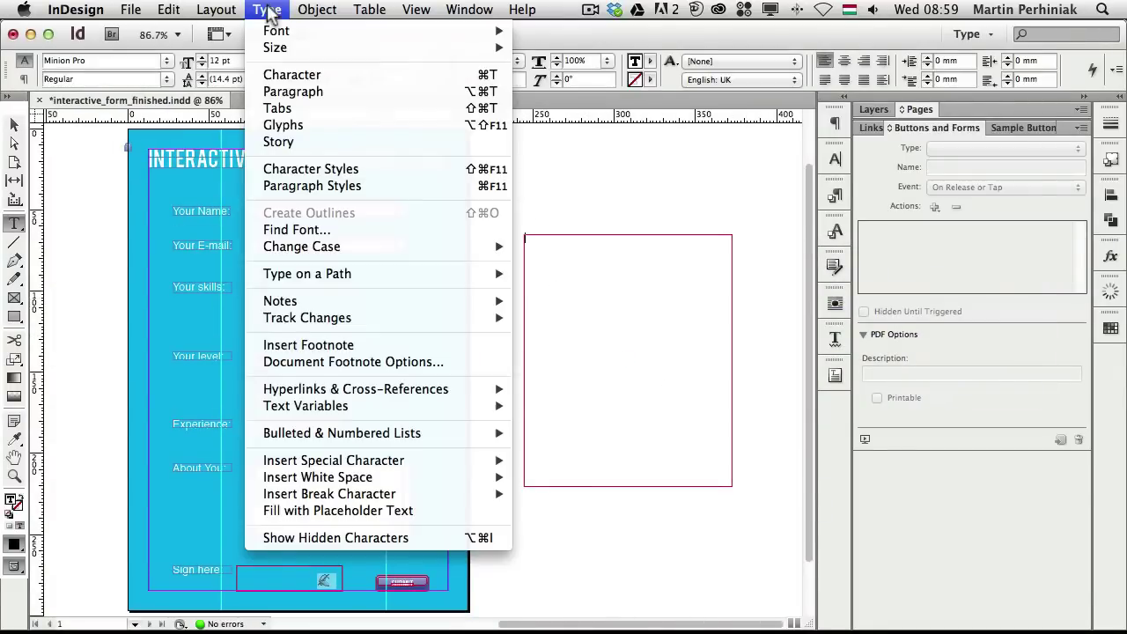
{"action": "left_click", "coordinate": [401, 511]}
{"action": "key", "text": "super+a"}
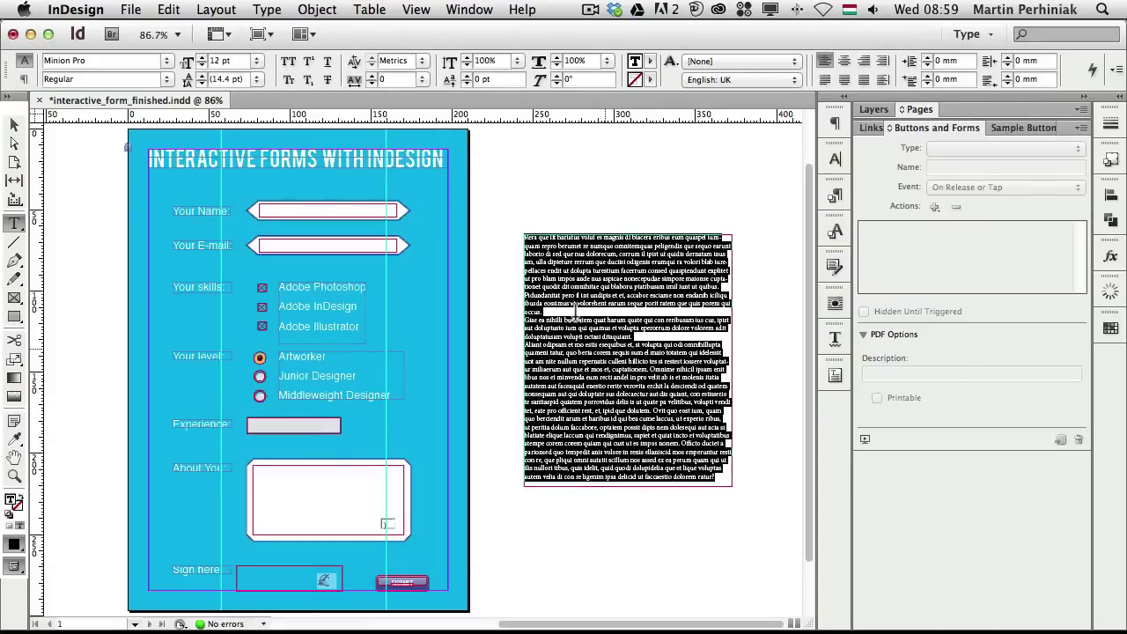
{"action": "key", "text": "super+Tab"}
{"action": "left_click", "coordinate": [302, 307]}
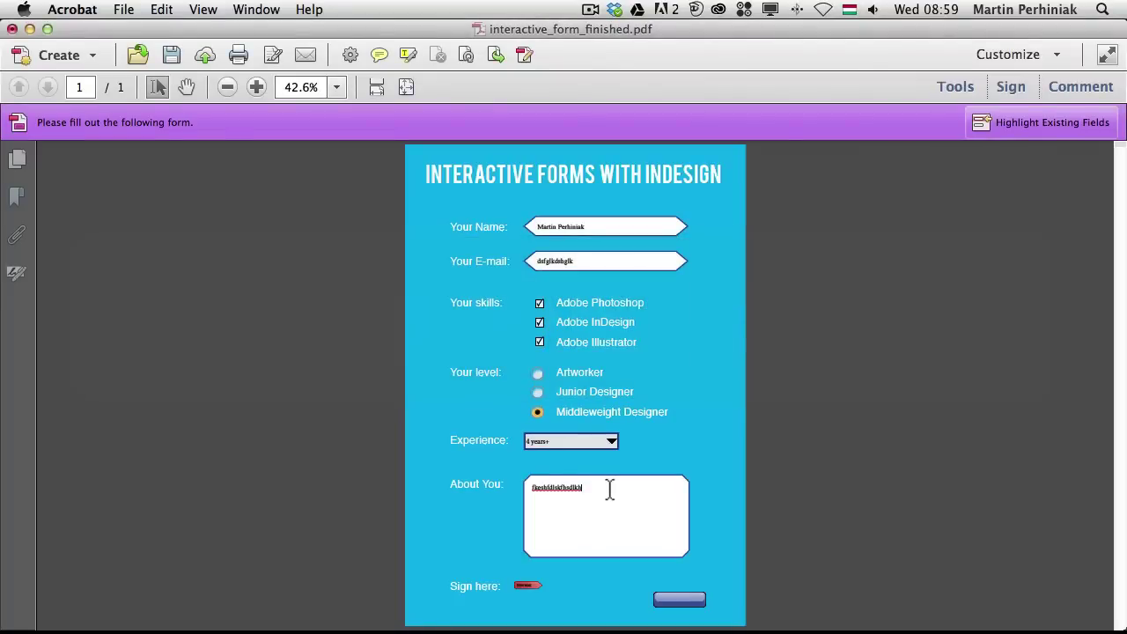
Paste the placeholder paragraph over the About You text, then click the Sign here field.
{"action": "double_click", "coordinate": [554, 487]}
{"action": "key", "text": "super+v"}
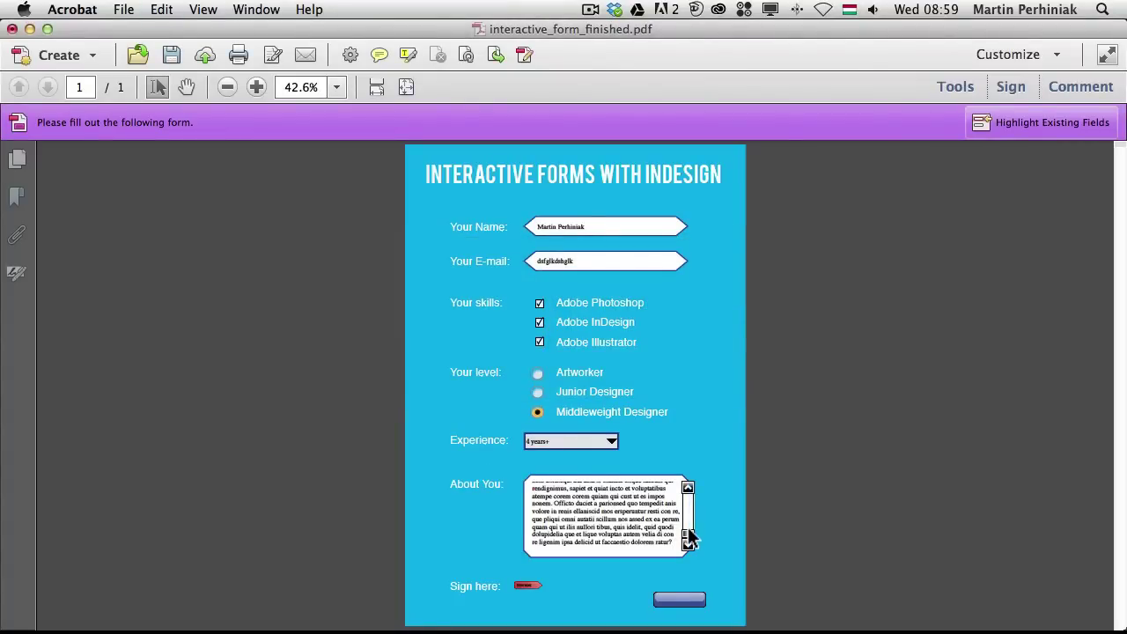
{"action": "scroll", "coordinate": [687, 529], "scroll_direction": "down", "scroll_amount": 5}
{"action": "scroll", "coordinate": [688, 524], "scroll_direction": "up", "scroll_amount": 5}
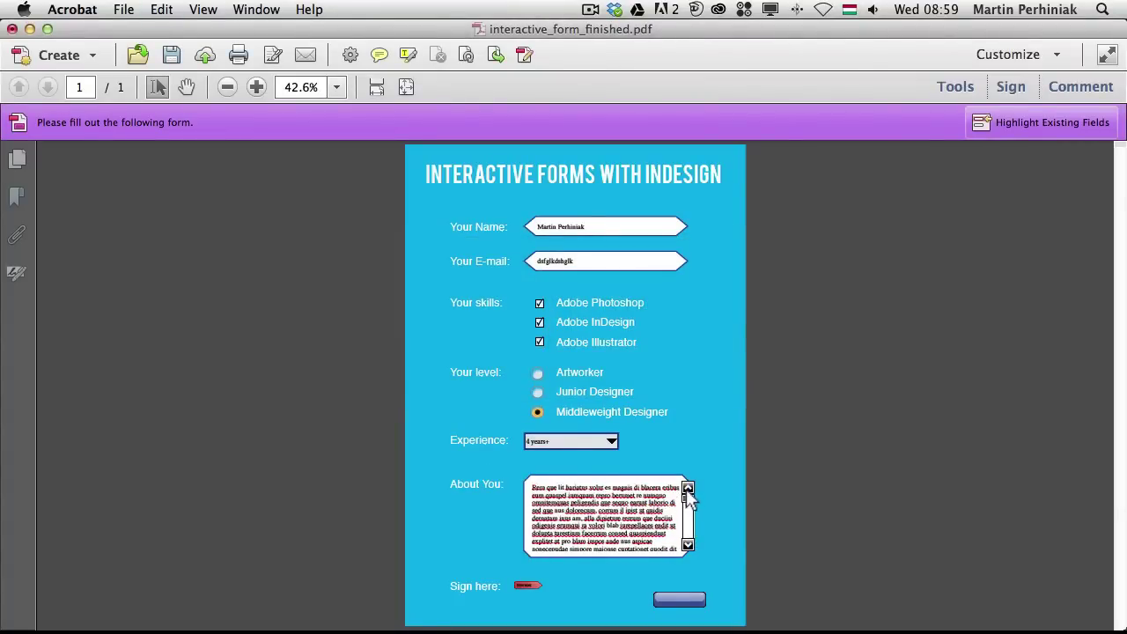
{"action": "scroll", "coordinate": [688, 524], "scroll_direction": "down", "scroll_amount": 5}
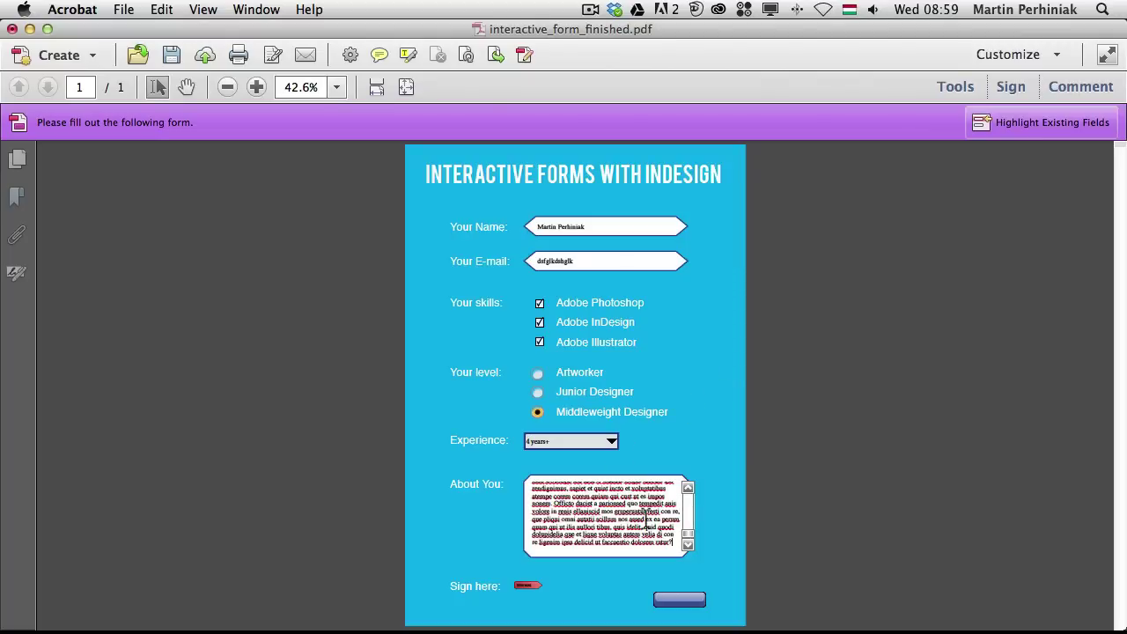
{"action": "left_click", "coordinate": [529, 595]}
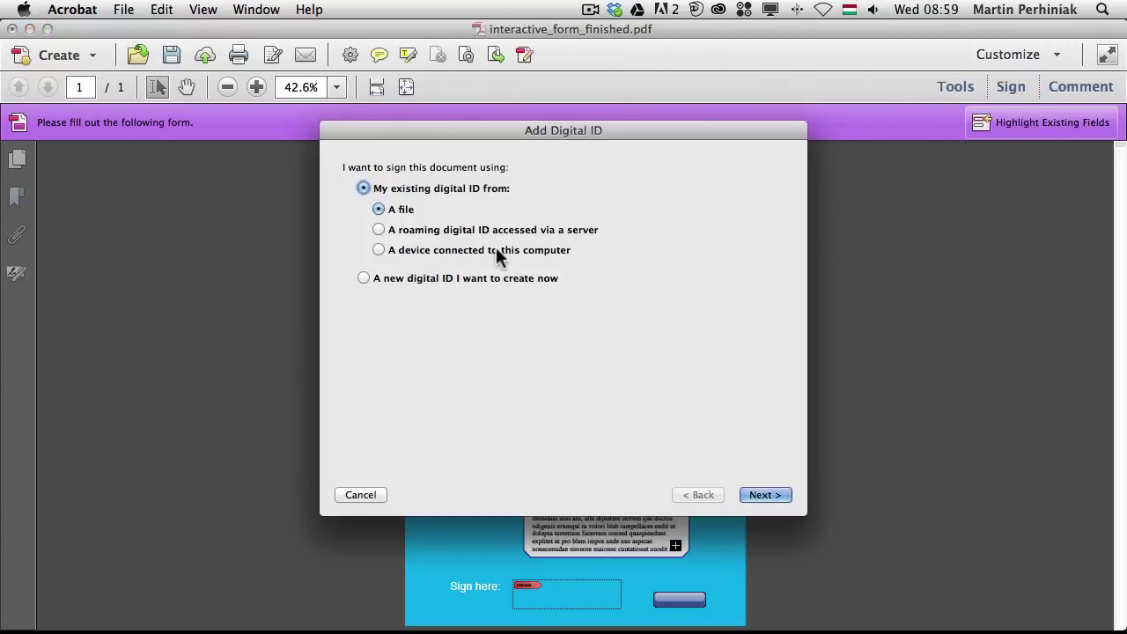
Cancel Add Digital ID, submit the form, and dismiss the required-field-empty warning.
{"action": "left_click", "coordinate": [360, 495]}
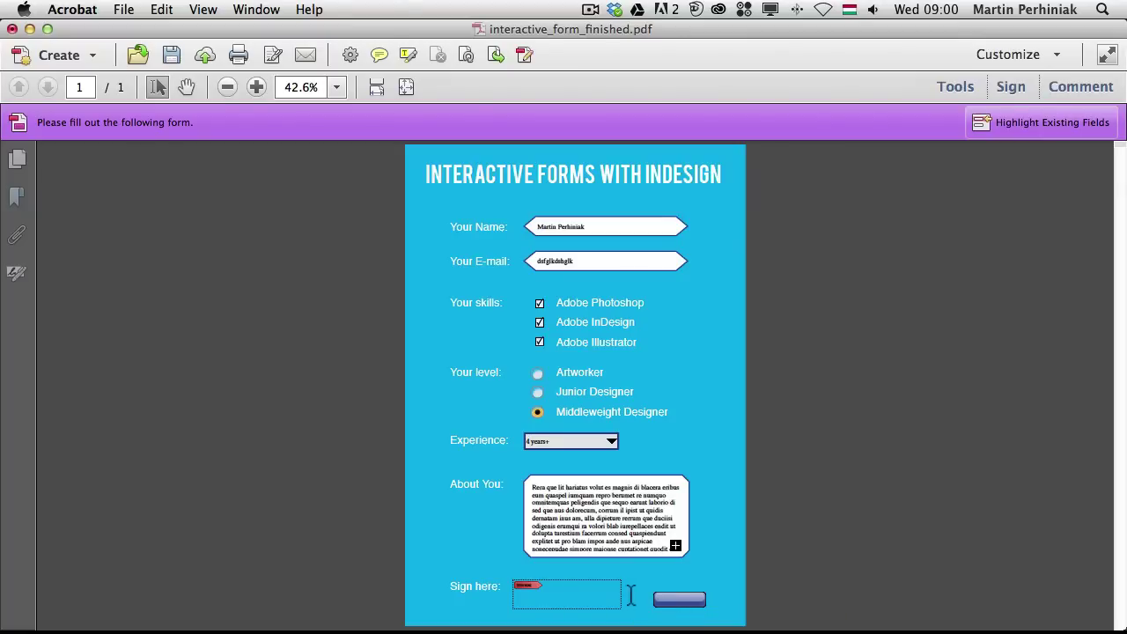
{"action": "left_click", "coordinate": [674, 602]}
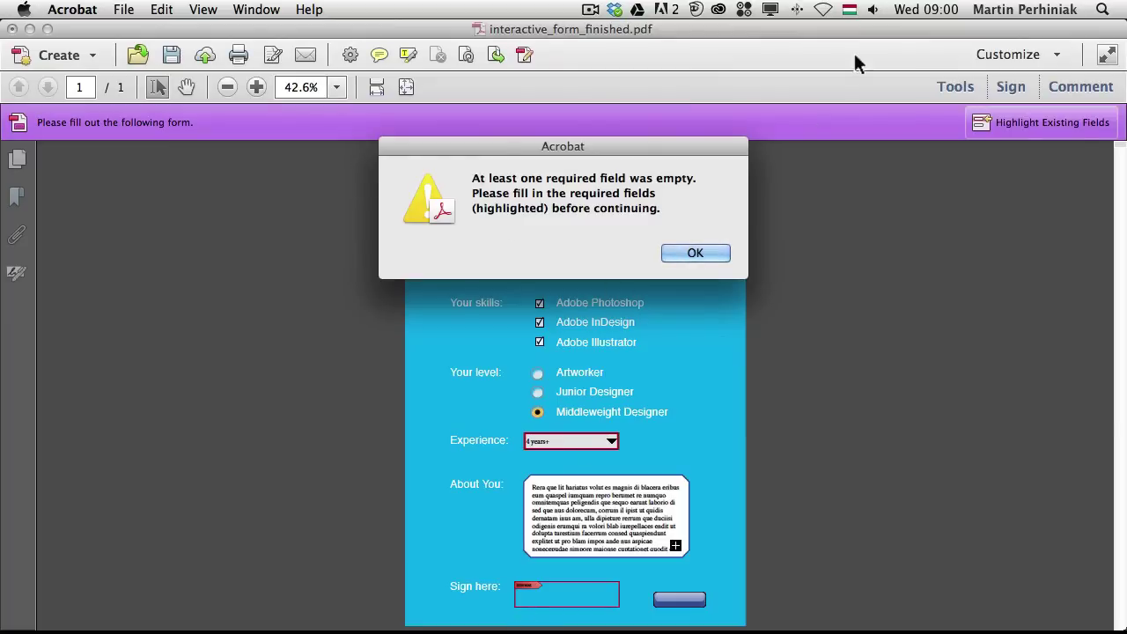
{"action": "left_click", "coordinate": [691, 254]}
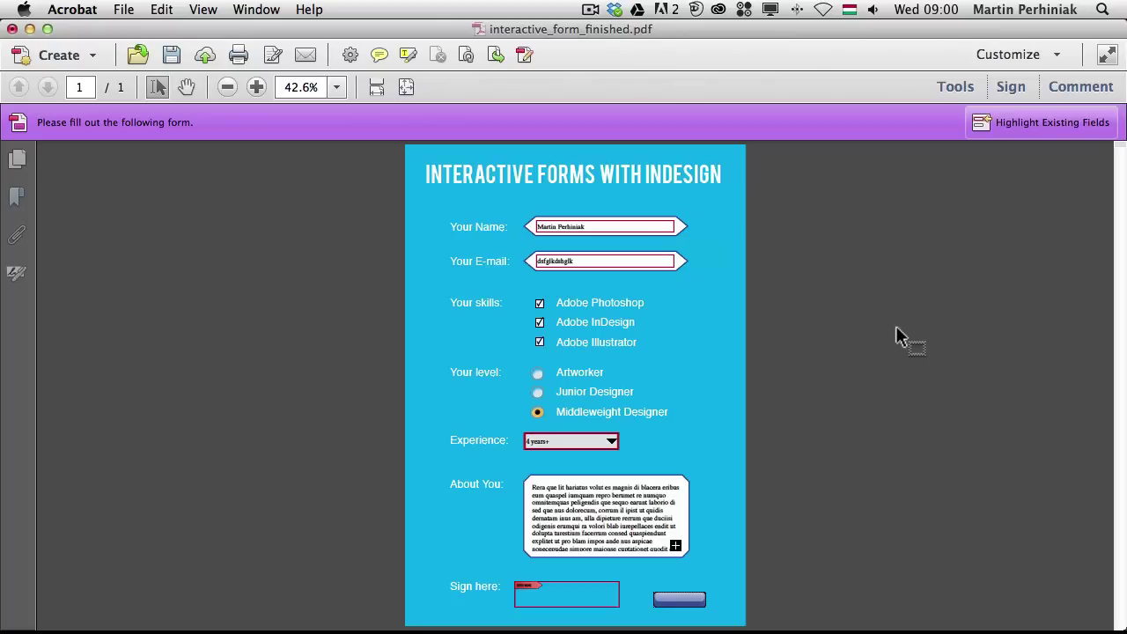
Back in InDesign, select the SUBMIT button with the Selection tool.
{"action": "key", "text": "super+Tab"}
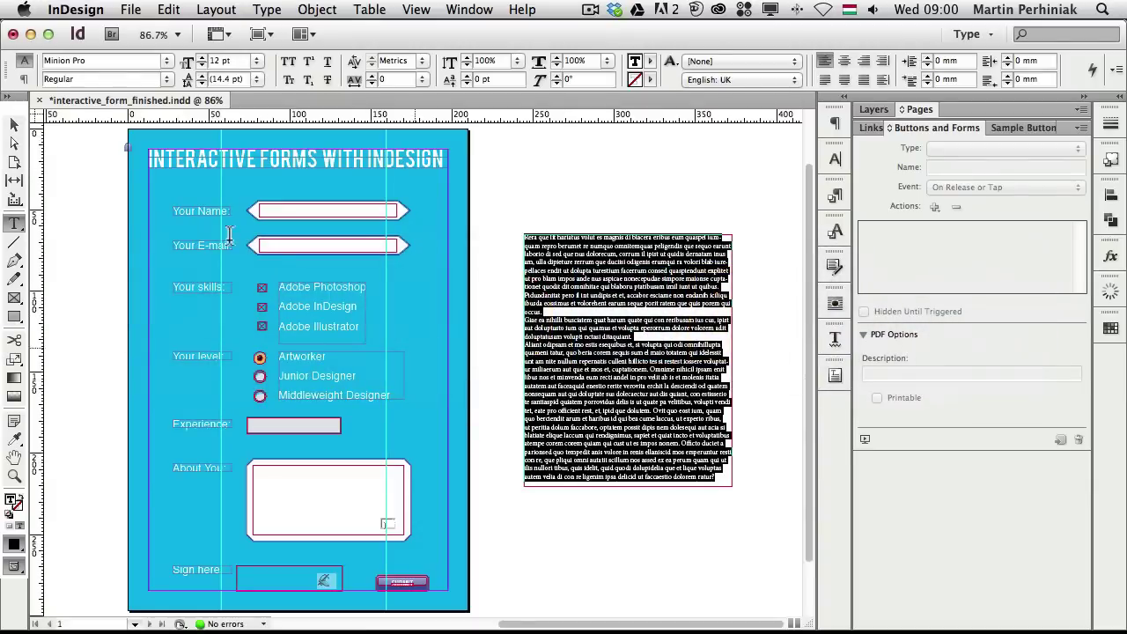
{"action": "left_click", "coordinate": [12, 128]}
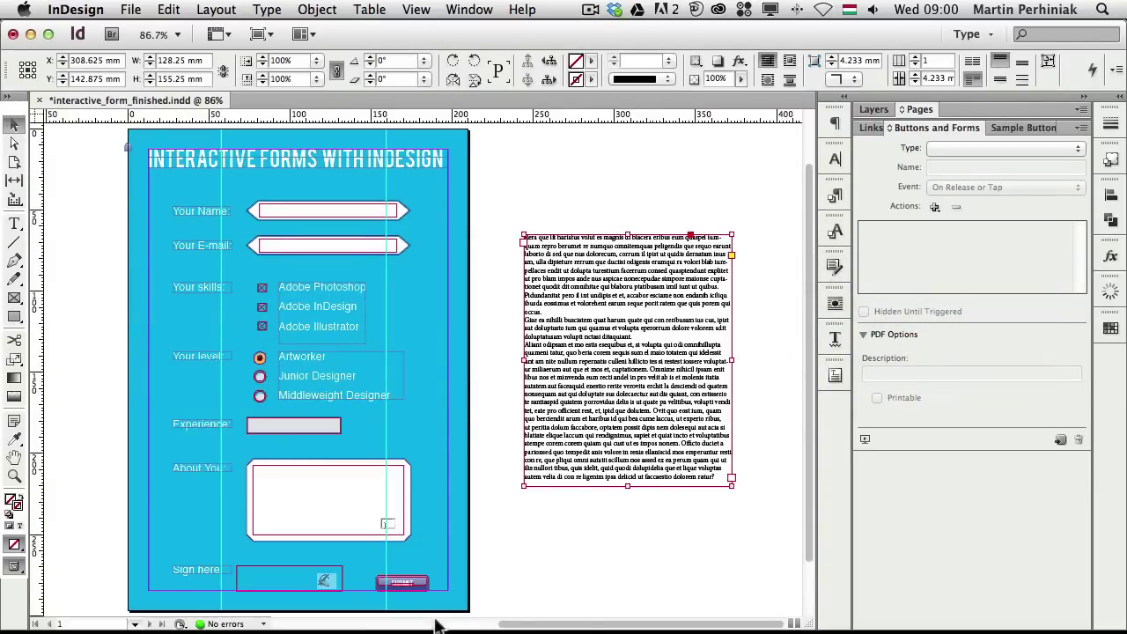
{"action": "left_click", "coordinate": [412, 587]}
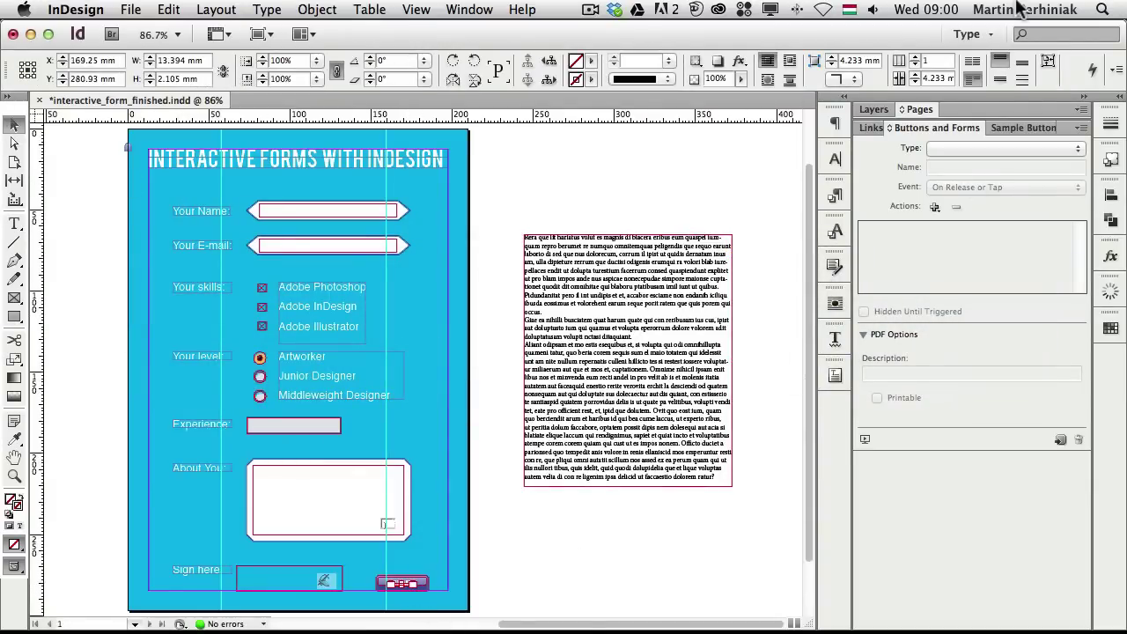
Create a new layer named 'additional text' in the Layers panel.
{"action": "left_click", "coordinate": [882, 108]}
{"action": "left_click", "coordinate": [1038, 276]}
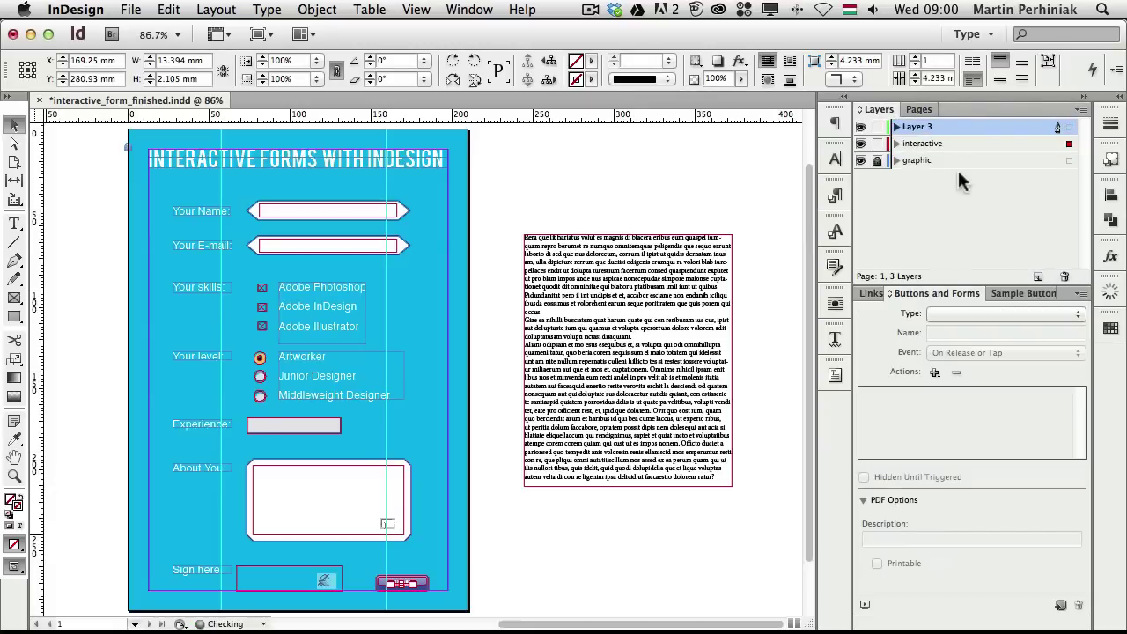
{"action": "double_click", "coordinate": [926, 129]}
{"action": "type", "text": "addig"}
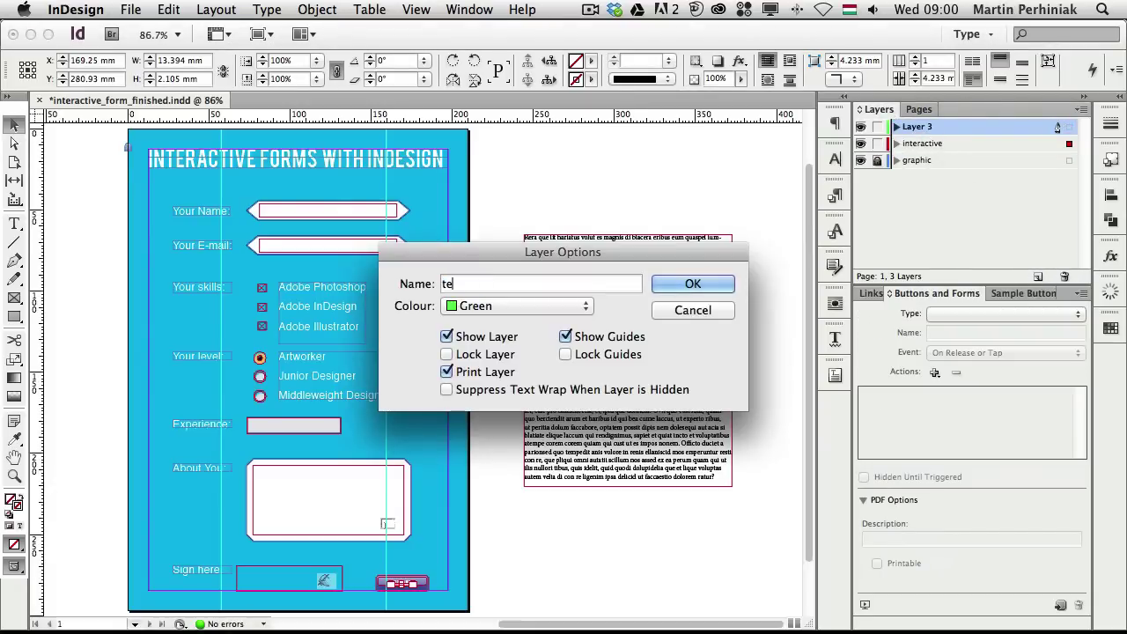
{"action": "key", "text": "BackSpace"}
{"action": "type", "text": "tional text"}
{"action": "key", "text": "Return"}
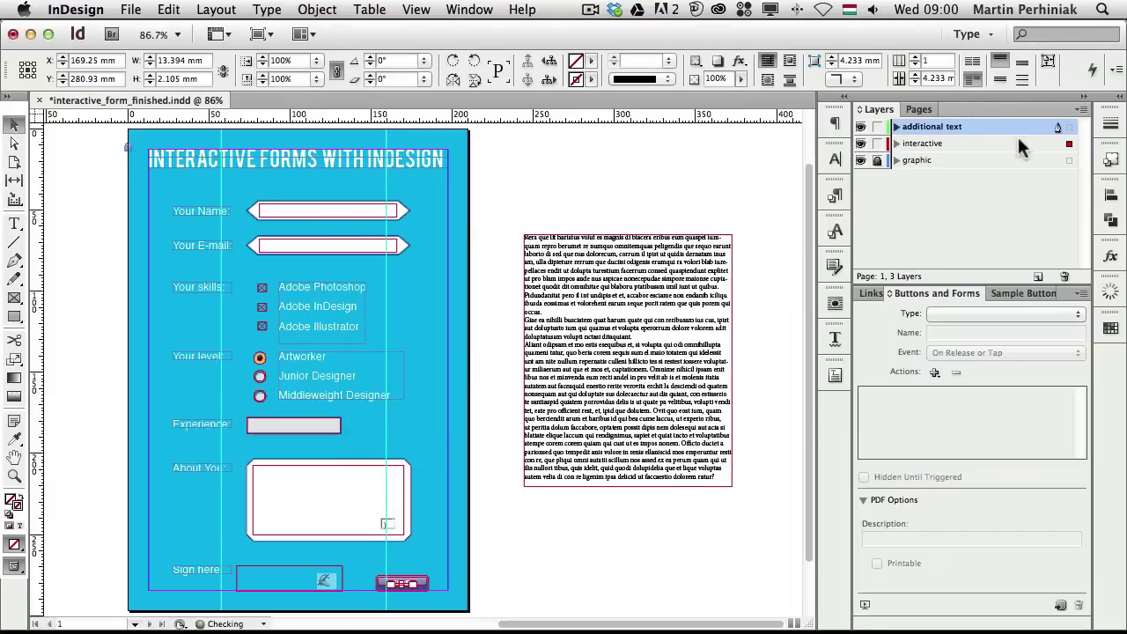
Deselect the button, recentre the page and switch to Preview mode.
{"action": "left_click", "coordinate": [543, 529]}
{"action": "left_click_drag", "start_coordinate": [485, 516], "coordinate": [634, 520]}
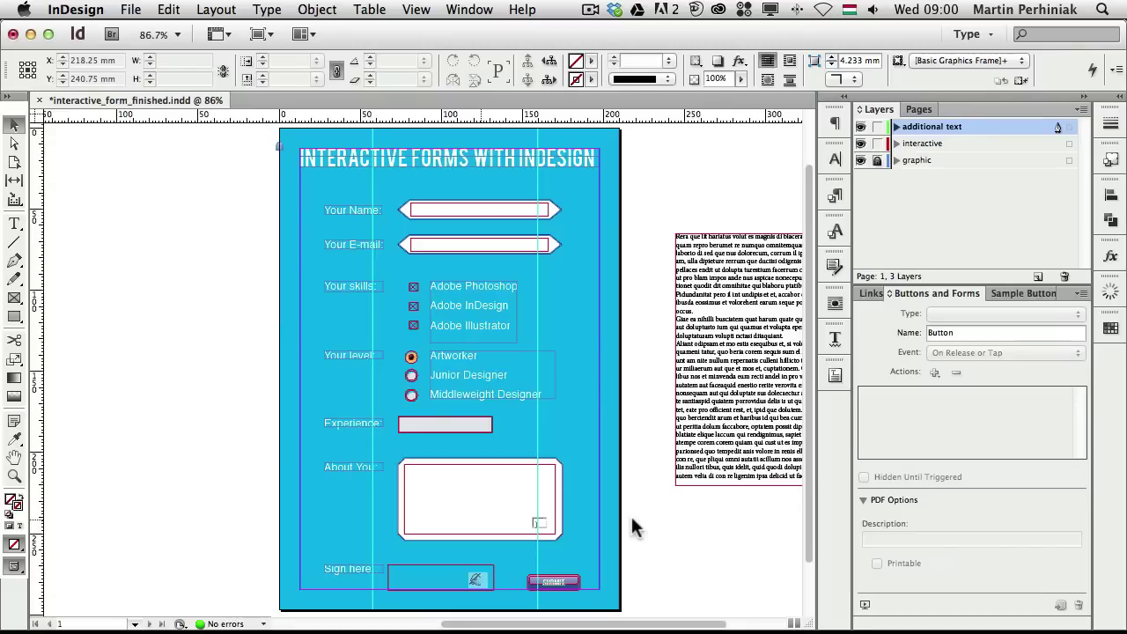
{"action": "key", "text": "w"}
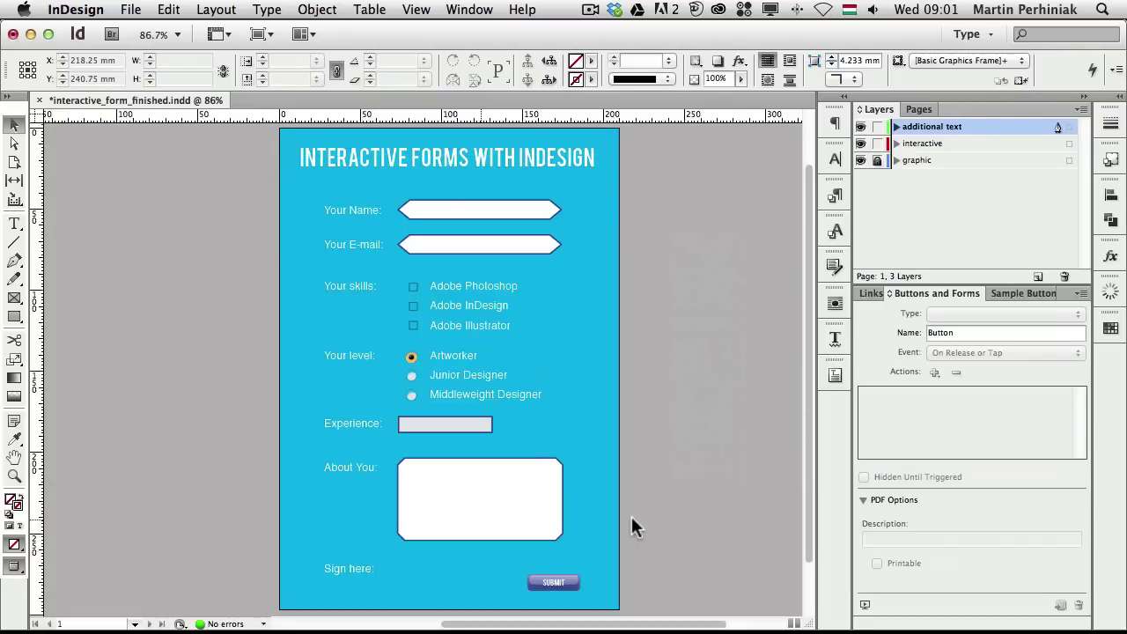